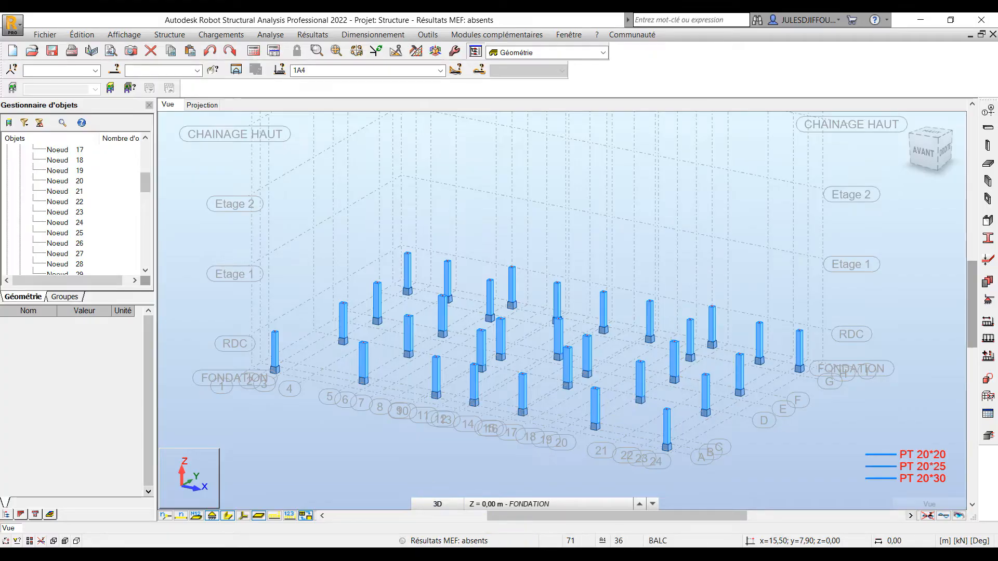
# Switch to Revit and show the 60_1 - Coffrage Longrine RDC plan side by side with Robot Structural Analysis, with the project browser closed.
pyautogui.hotkey('alt', 'Tab')
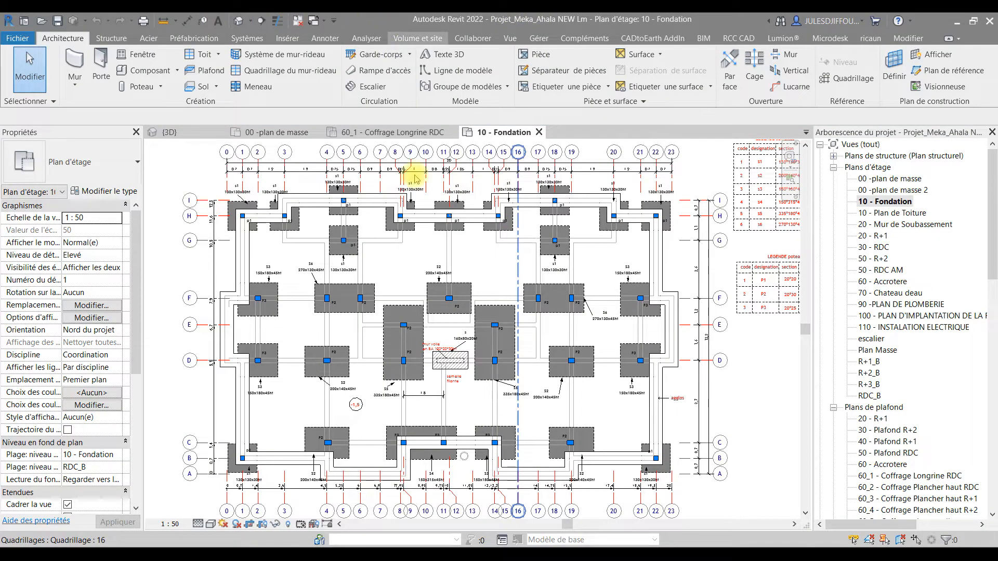
pyautogui.click(402, 134)
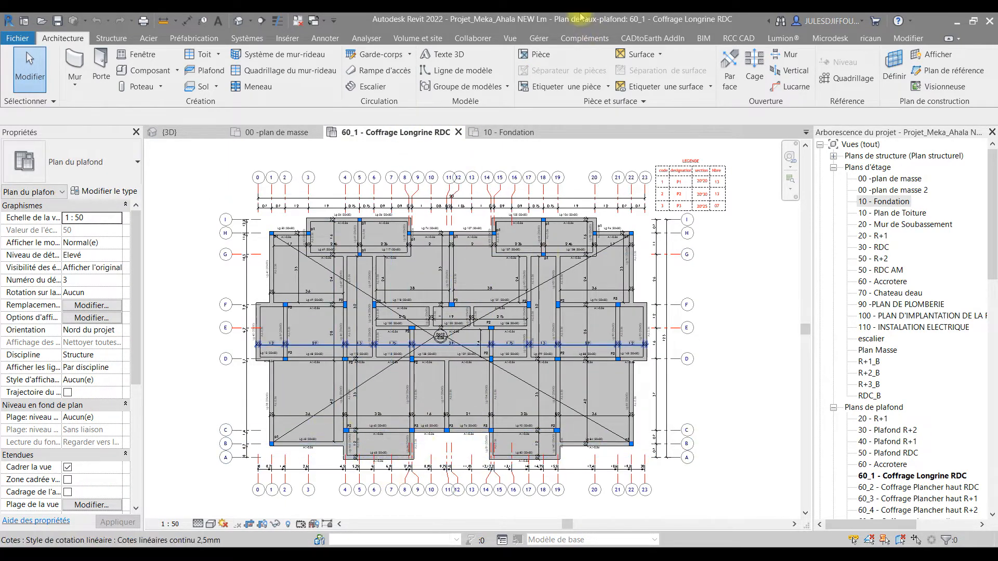
pyautogui.moveTo(580, 15); pyautogui.dragTo(1, 151)
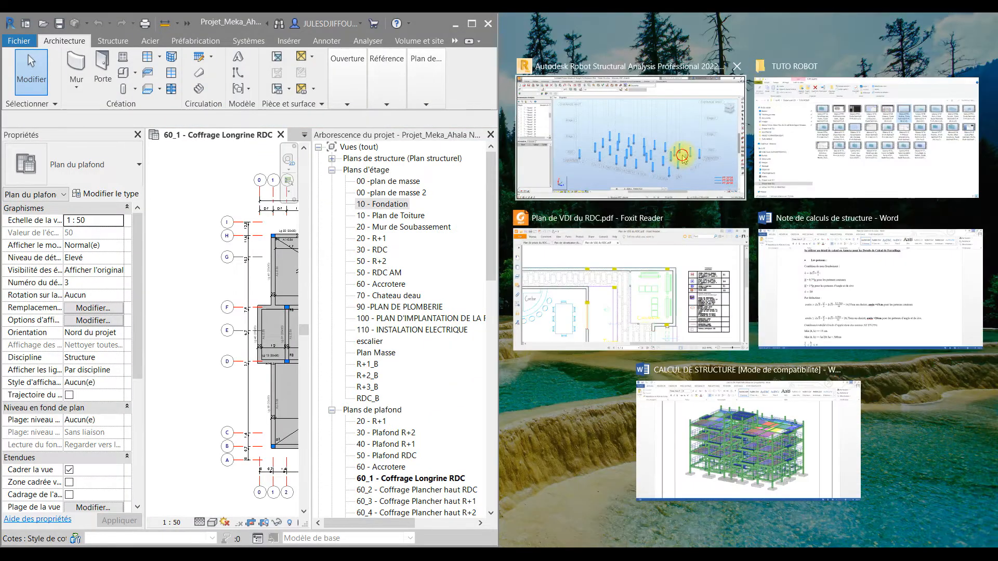
pyautogui.click(596, 216)
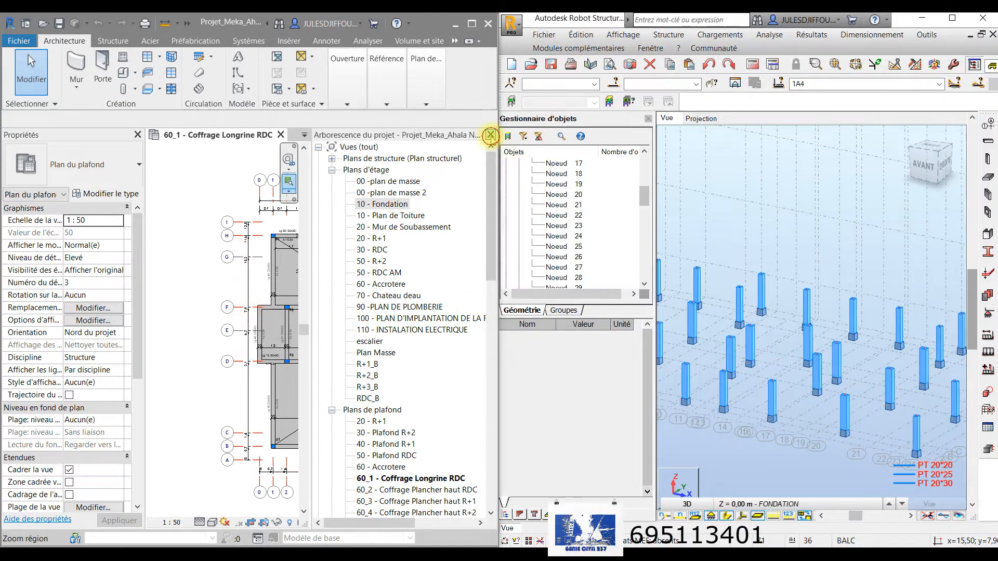
pyautogui.click(490, 136)
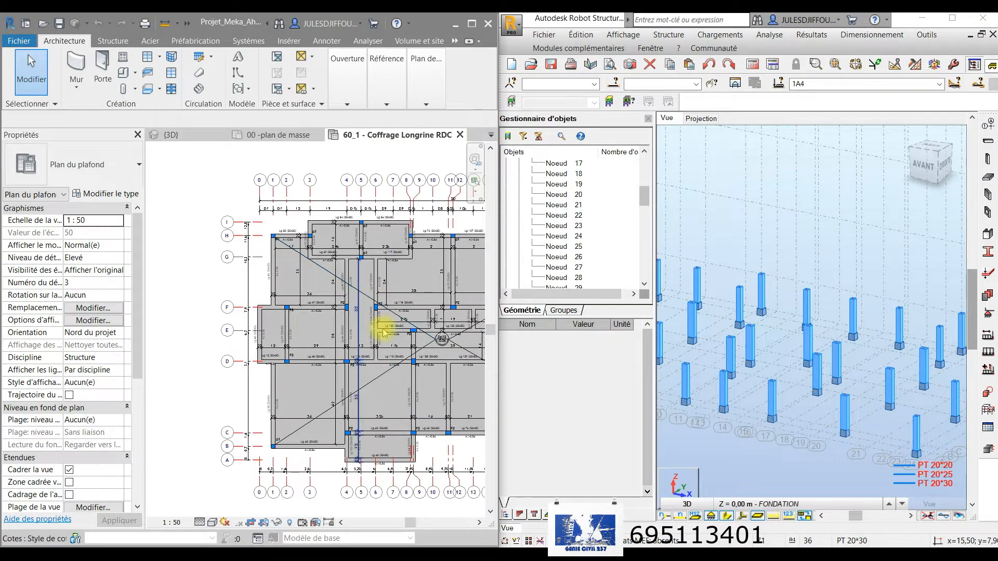
# Examine the ground beam sections and column marks on the Revit formwork plan against the column layout in the Robot model.
pyautogui.moveTo(389, 423); pyautogui.dragTo(303, 386, button='middle')
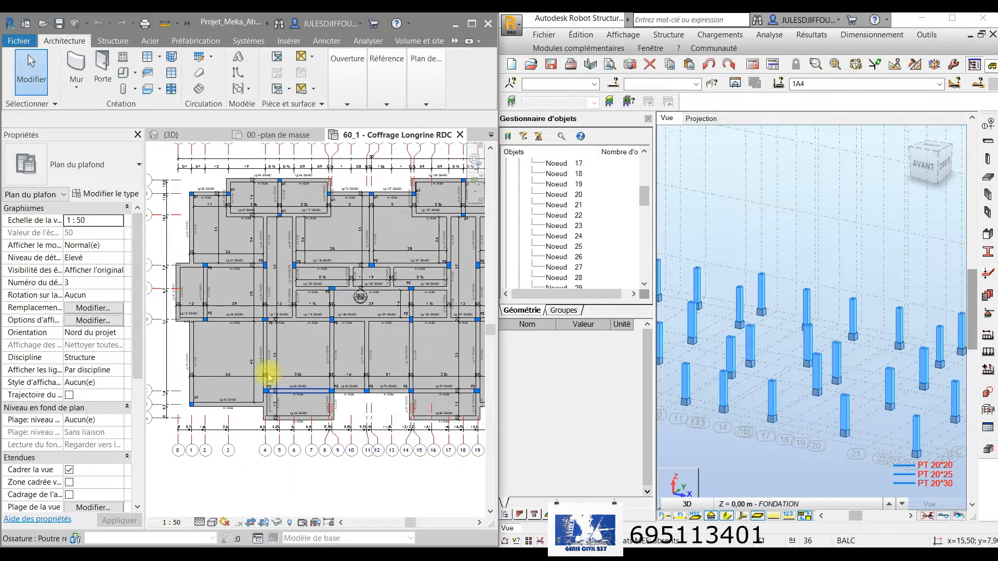
pyautogui.click(750, 242)
pyautogui.keyDown('shift'); pyautogui.moveTo(727, 248); pyautogui.dragTo(828, 292, button='middle'); pyautogui.keyUp('shift')
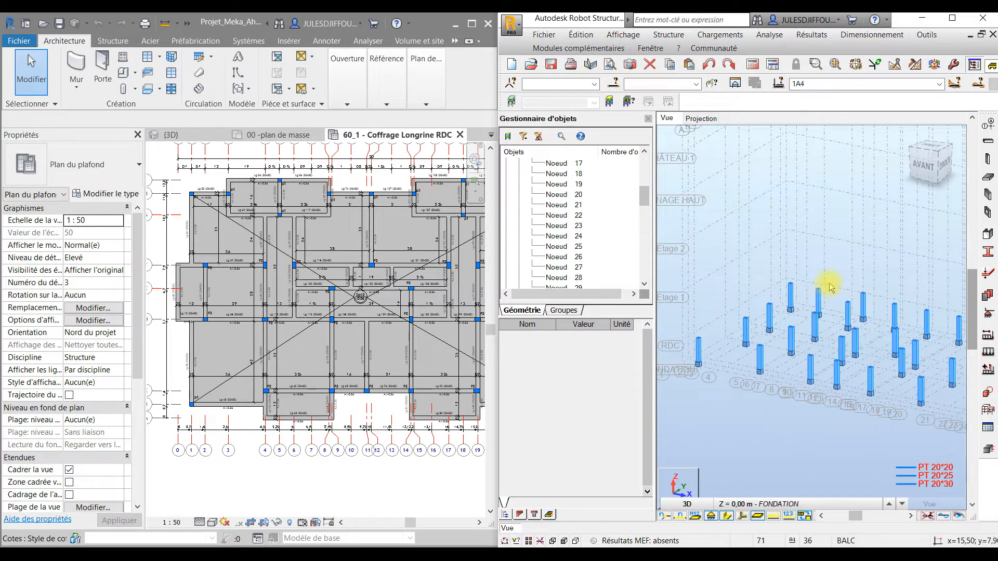
pyautogui.keyDown('shift'); pyautogui.moveTo(831, 286); pyautogui.dragTo(781, 380, button='middle'); pyautogui.keyUp('shift')
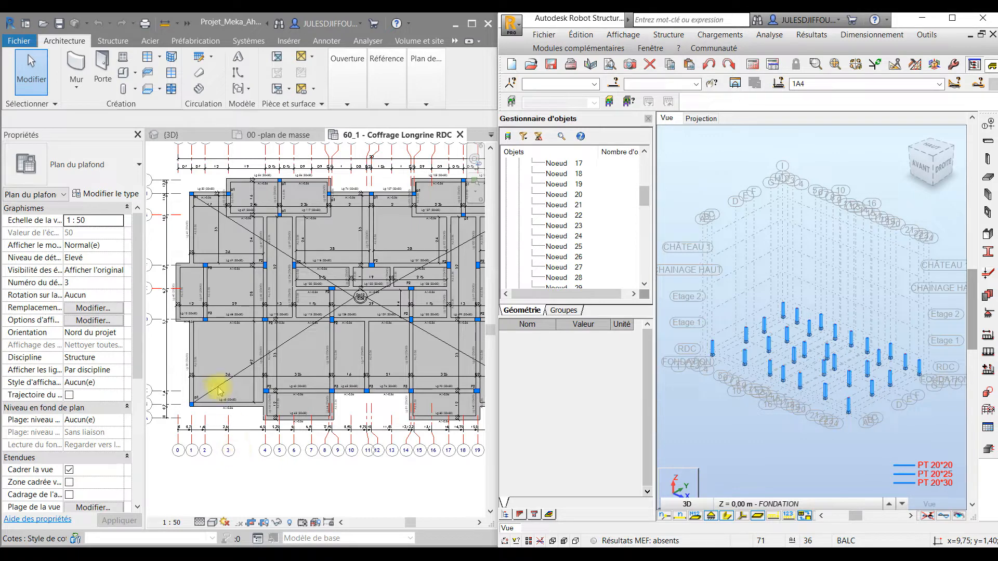
pyautogui.click(213, 355)
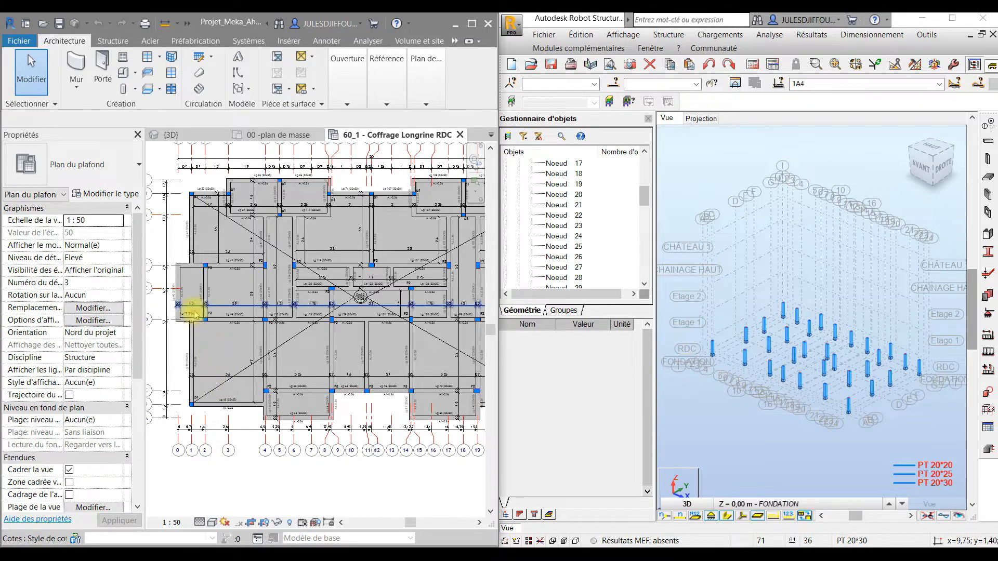
pyautogui.scroll(5, 193, 311)
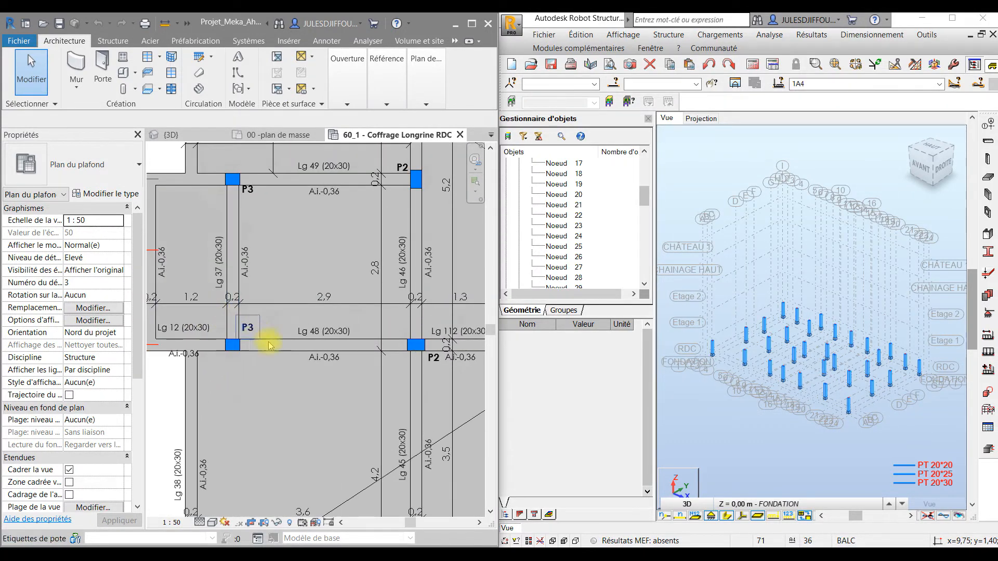
pyautogui.moveTo(250, 397); pyautogui.dragTo(151, 203, button='middle')
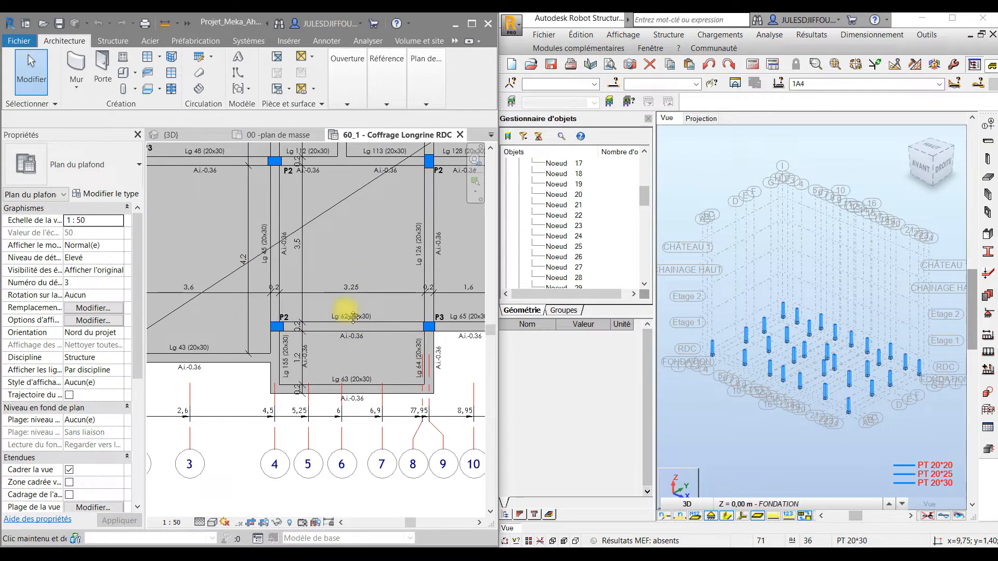
pyautogui.scroll(-5, 302, 445)
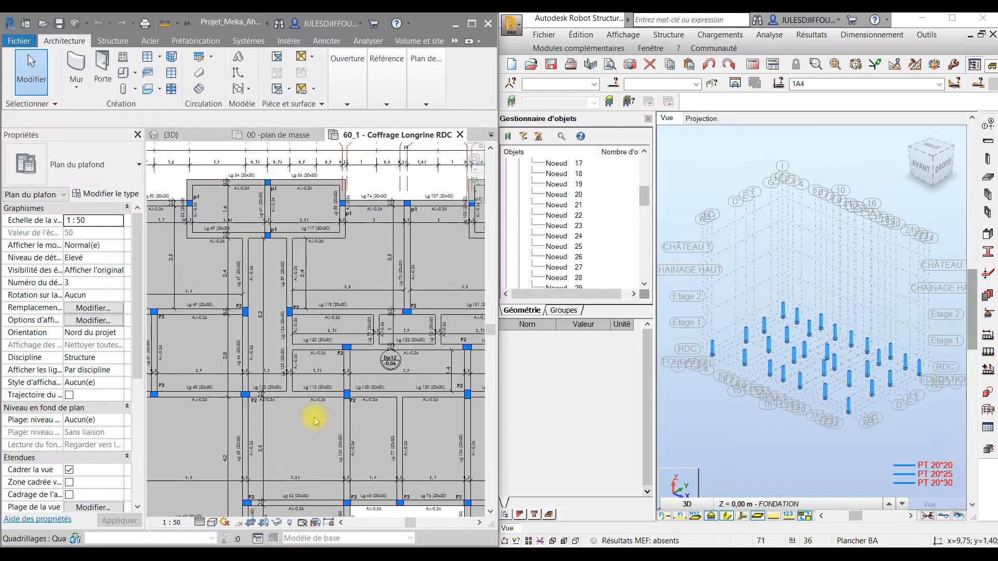
pyautogui.scroll(2, 351, 260)
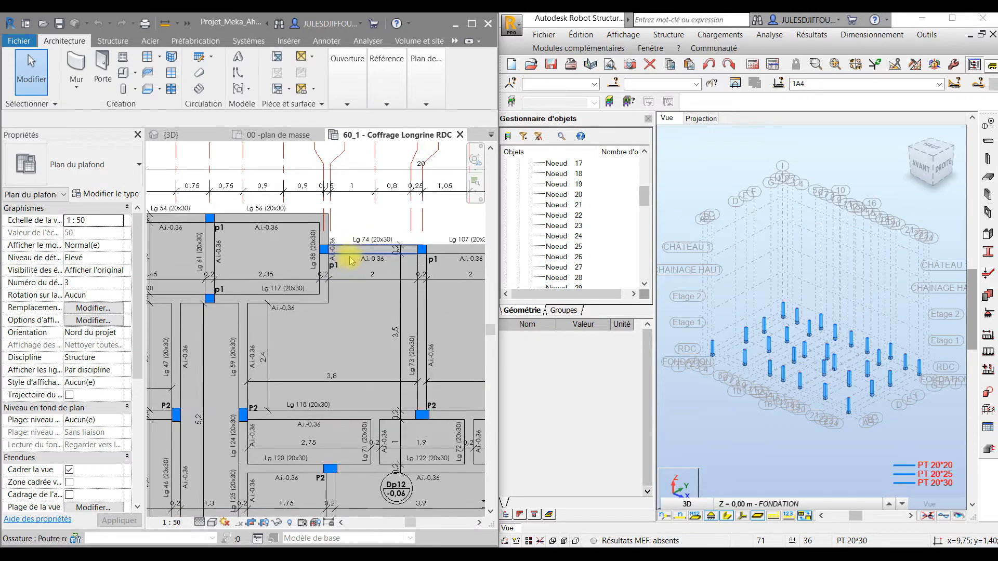
pyautogui.scroll(-2, 351, 273)
pyautogui.scroll(-1, 383, 263)
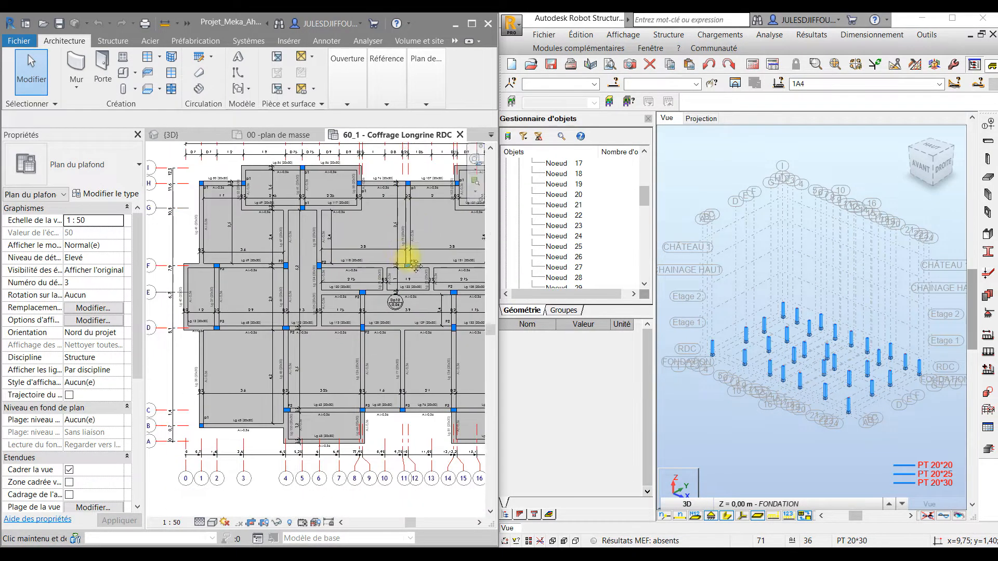
pyautogui.moveTo(416, 266); pyautogui.dragTo(411, 261, button='middle')
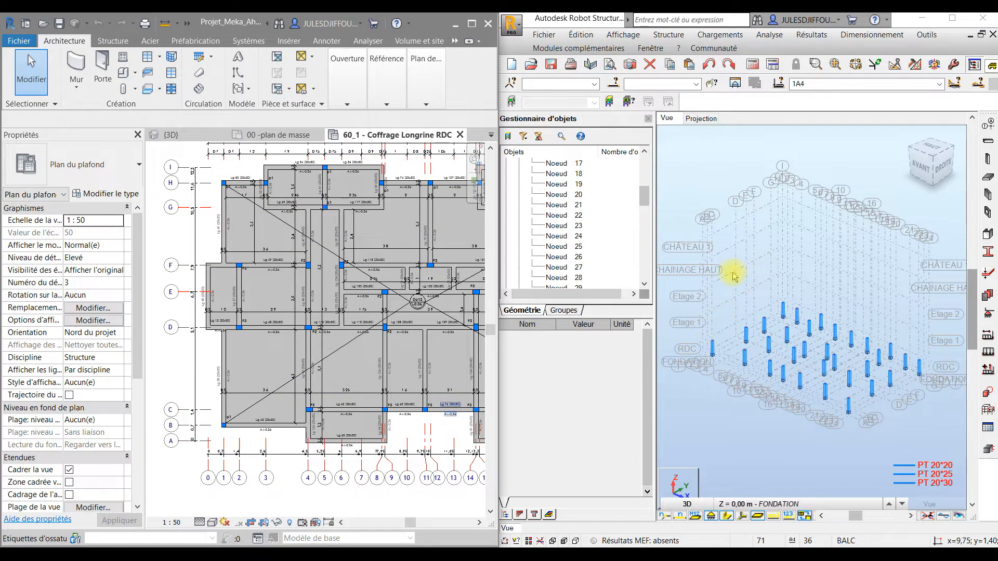
# Start defining a beam in Robot as type Poutre BA with section PO 20*30.
pyautogui.click(669, 37)
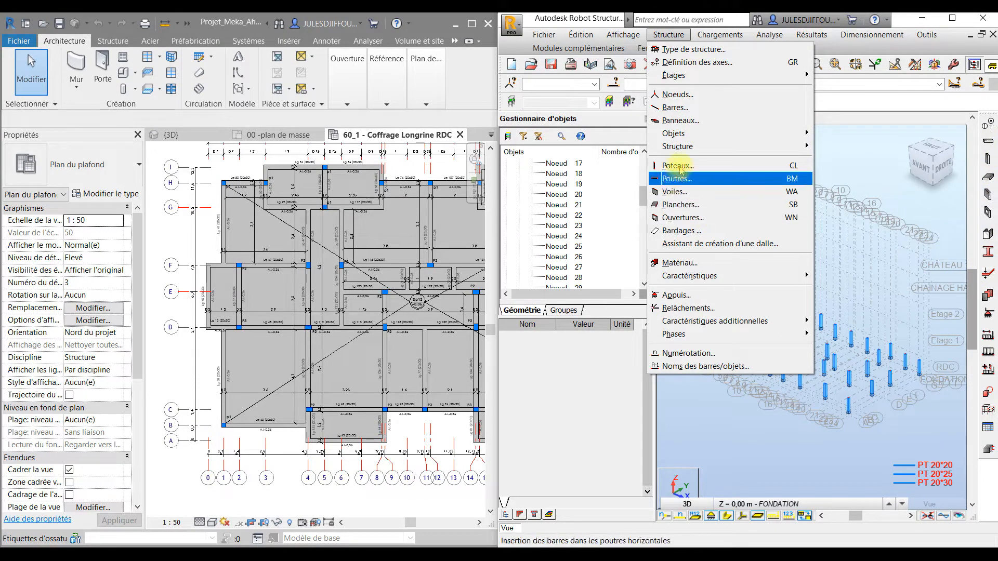
pyautogui.click(677, 180)
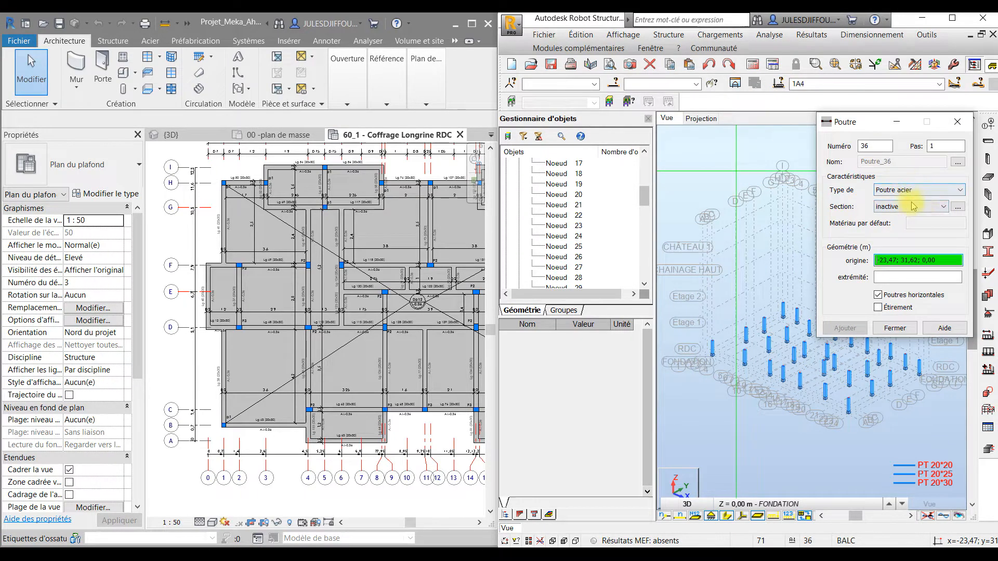
pyautogui.click(904, 190)
pyautogui.click(894, 208)
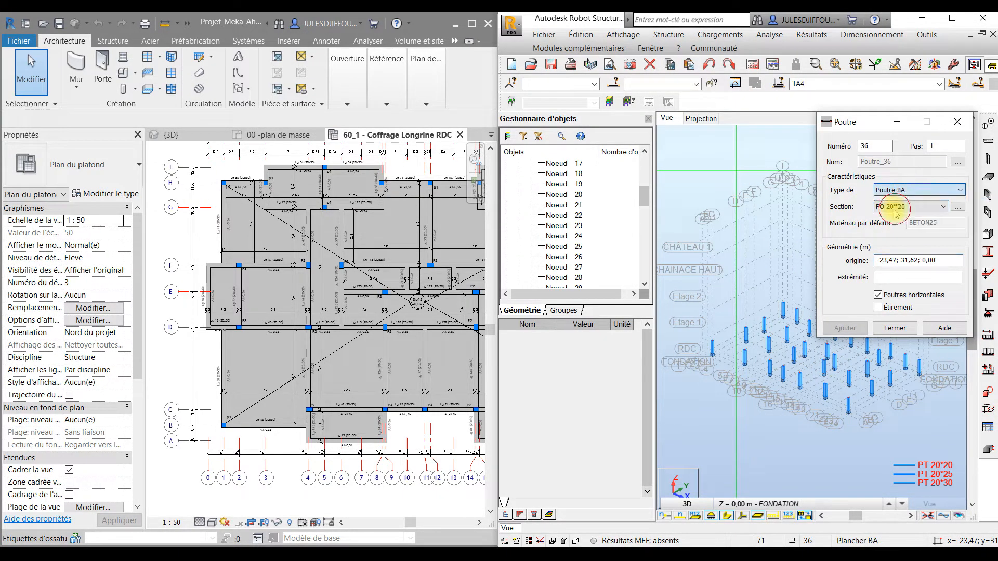
pyautogui.click(910, 208)
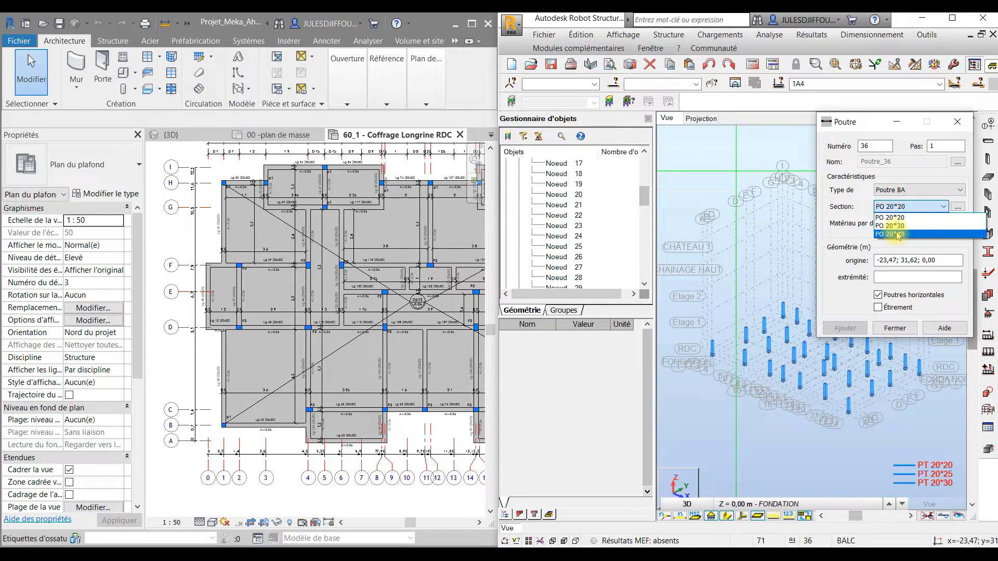
pyautogui.click(911, 227)
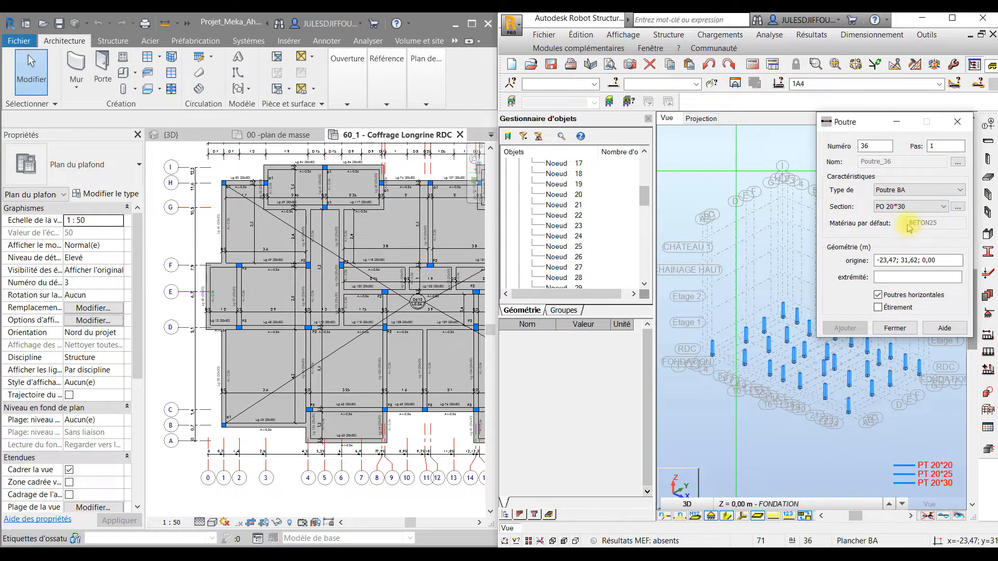
# Draw a PO 20*30 beam between column tops from 1,40; 5,10; 1,50 to 1,40; 7,90; 1,50.
pyautogui.click(927, 260)
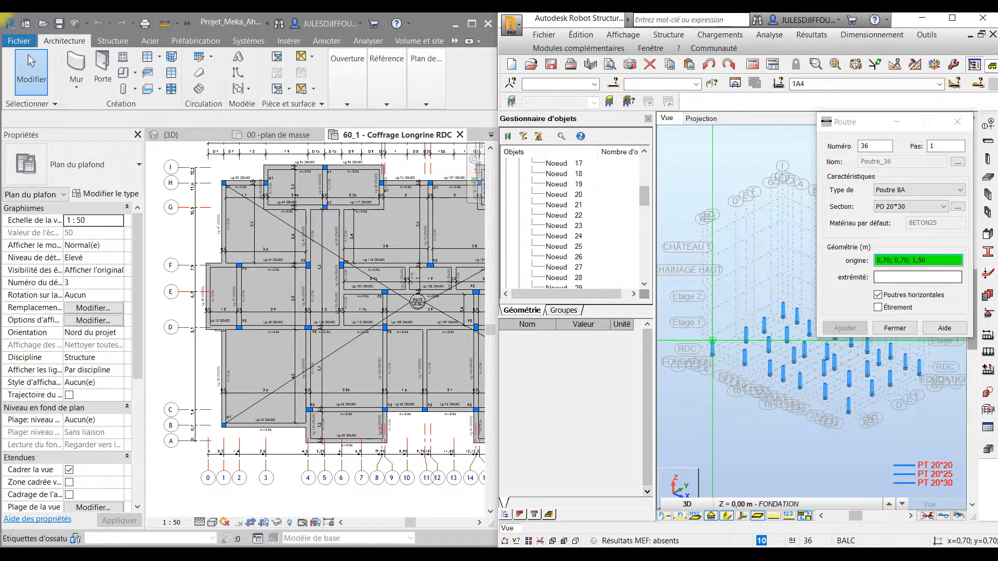
pyautogui.scroll(5, 712, 341)
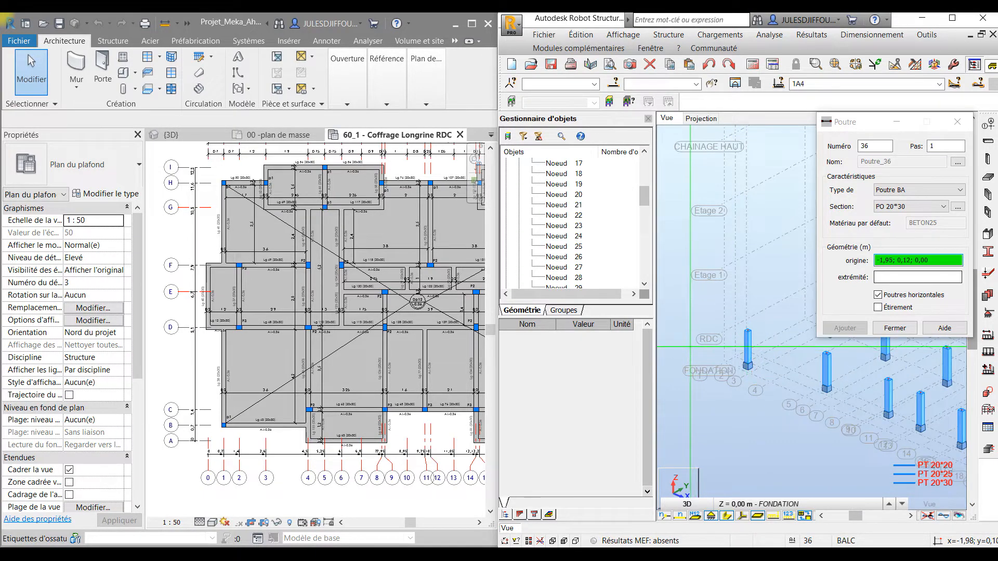
pyautogui.moveTo(761, 368); pyautogui.dragTo(747, 474, button='middle')
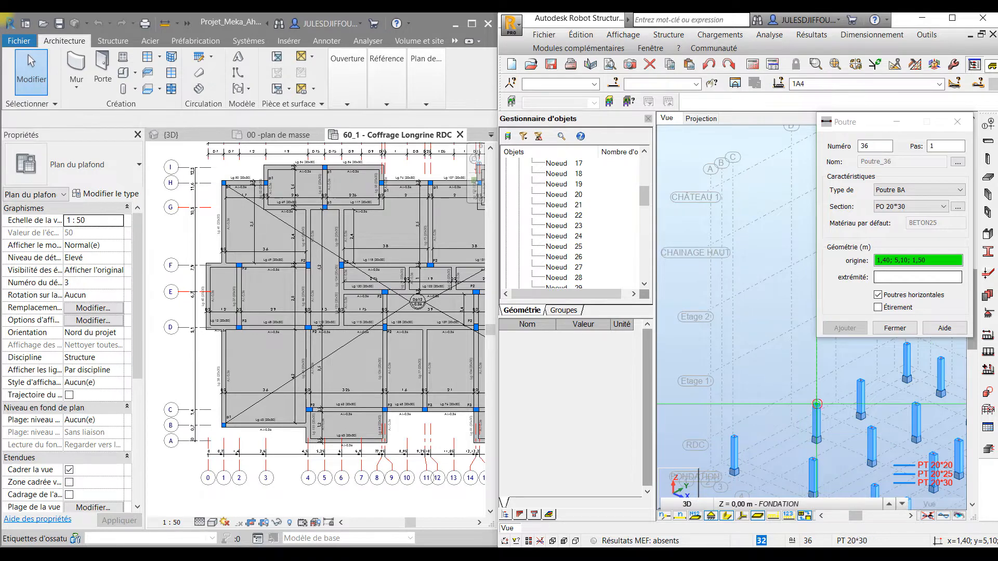
pyautogui.click(817, 404)
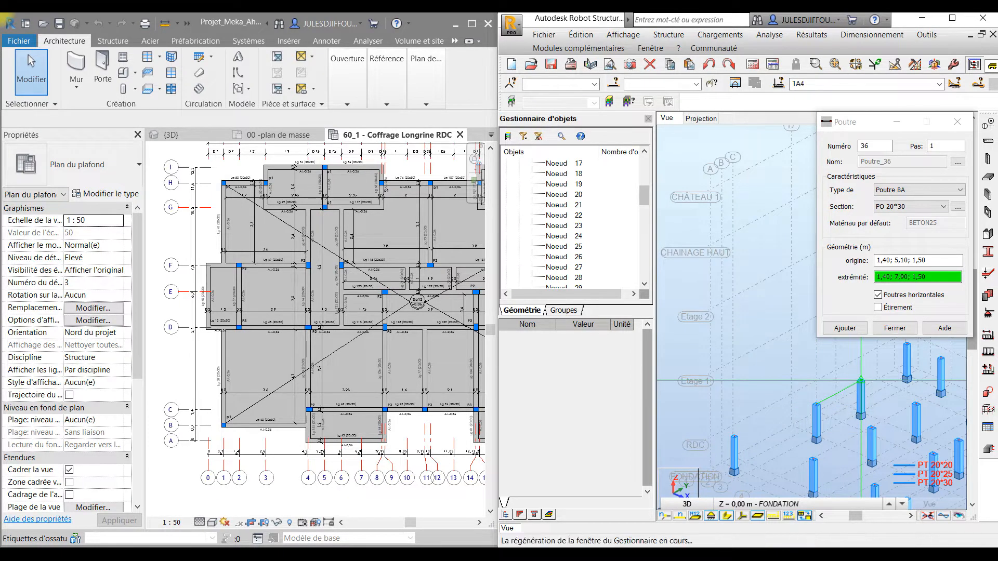
pyautogui.click(860, 381)
# Draw a PO 20*30 beam between column tops from 0,70; 11,60; 1,50 to 2,60; 11,60; 1,50.
pyautogui.moveTo(853, 448); pyautogui.dragTo(748, 438, button='middle')
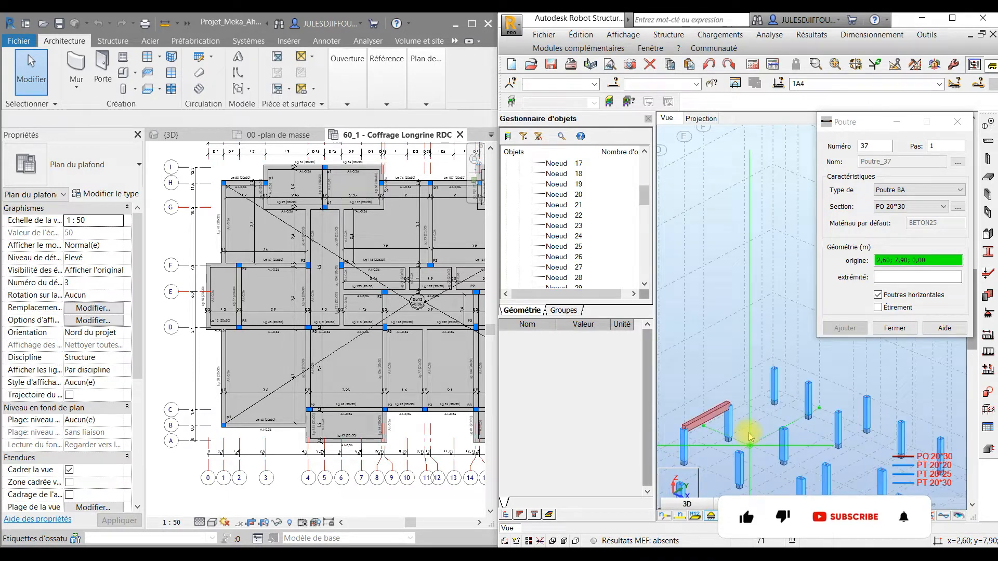
pyautogui.click(773, 367)
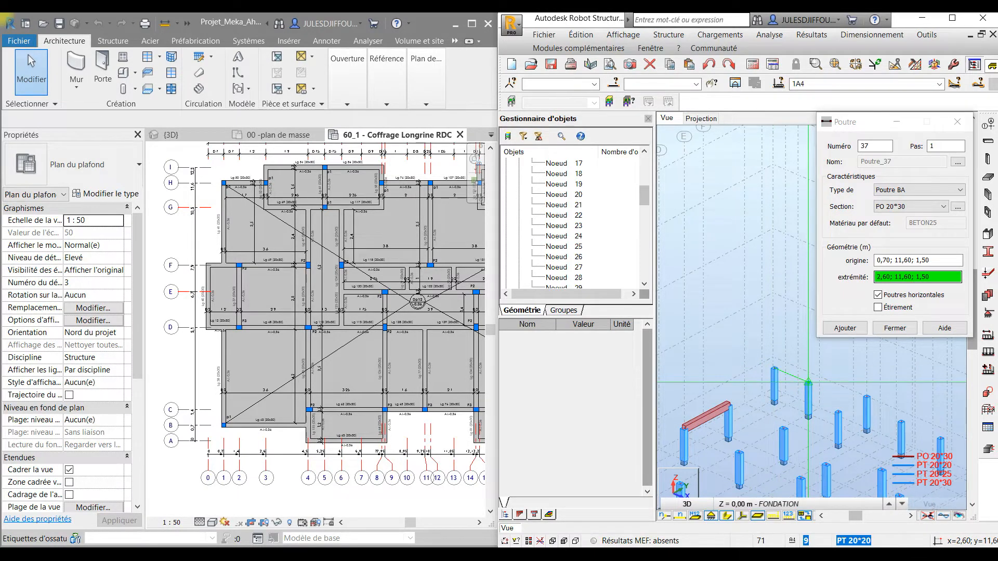
pyautogui.click(808, 383)
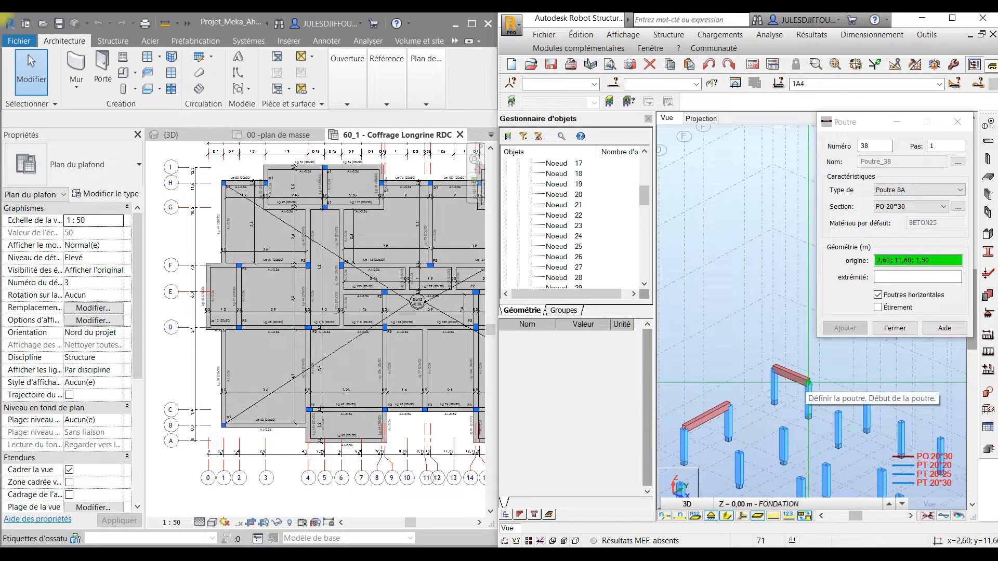
# Switch the Robot model to the plan projection at the RDC level, Z = 1,50 m, framing the columns near axes B to F.
pyautogui.click(702, 119)
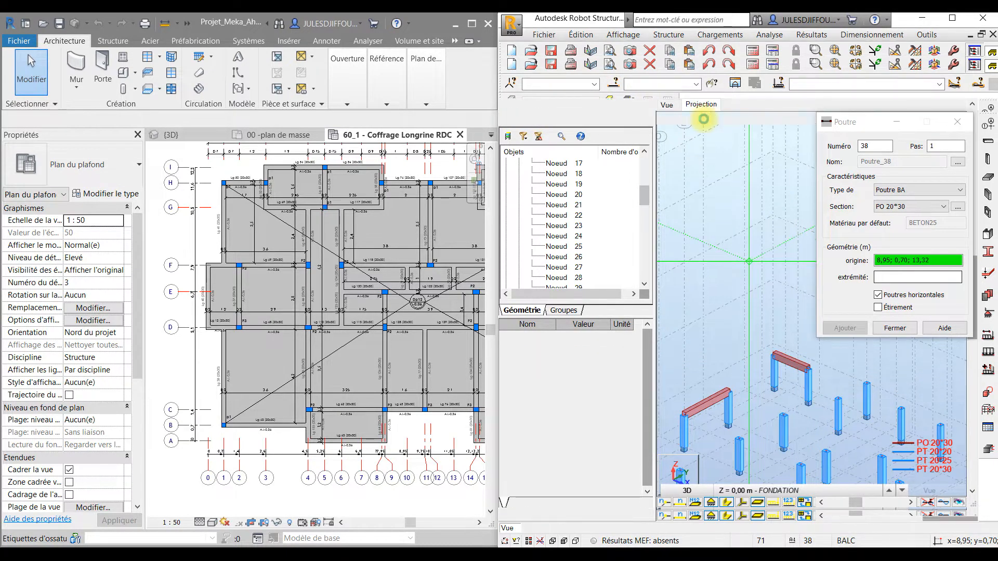
pyautogui.click(701, 128)
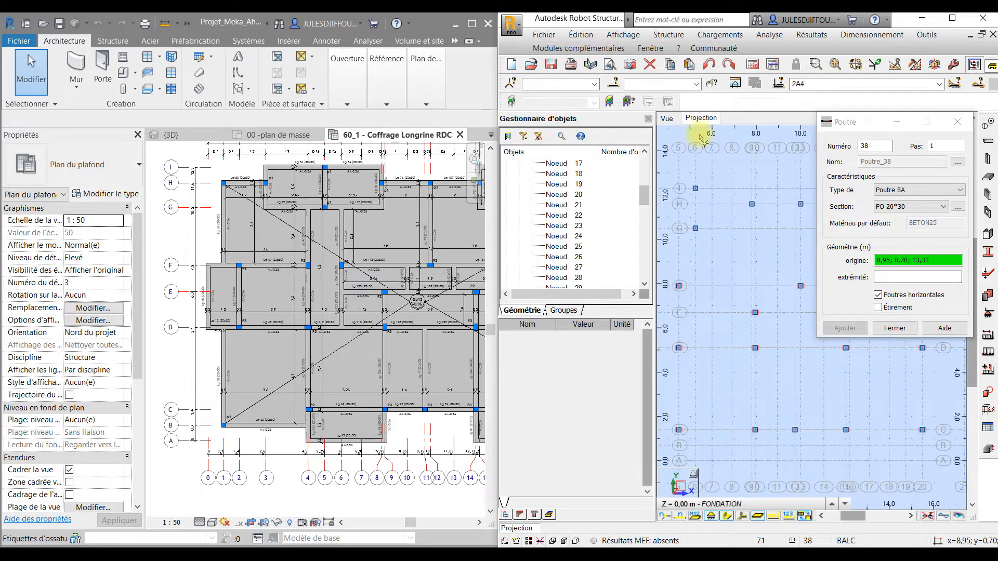
pyautogui.click(715, 504)
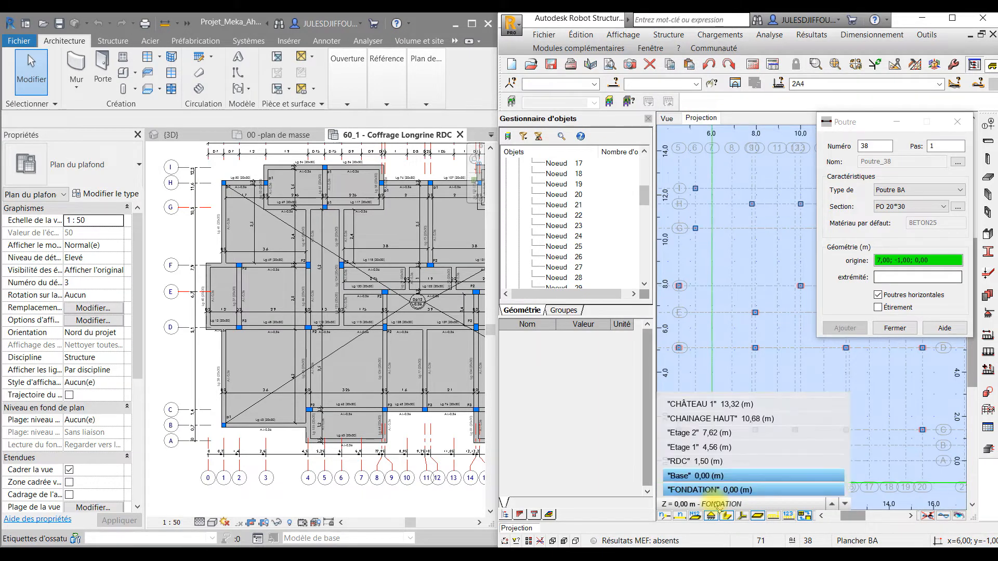
pyautogui.click(712, 461)
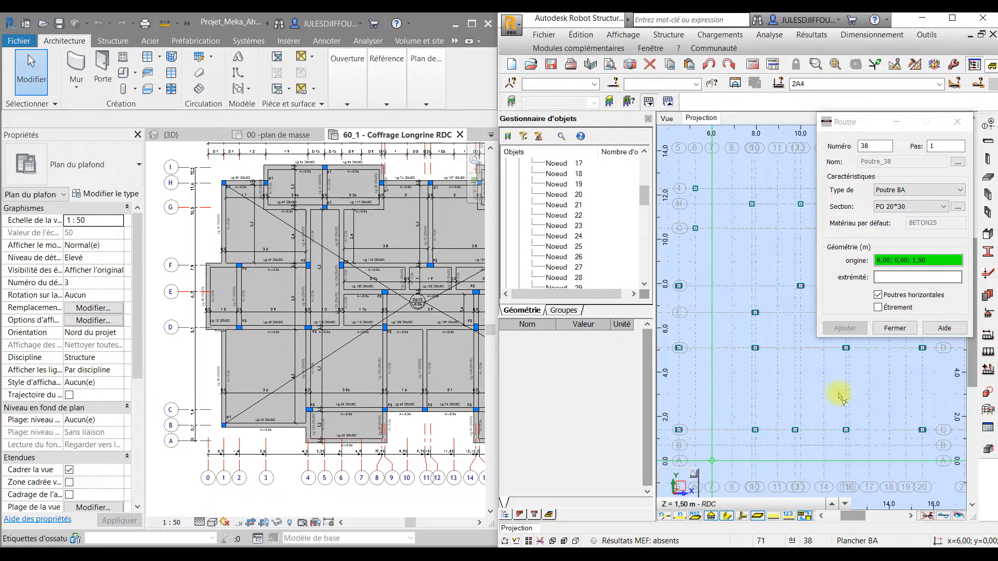
pyautogui.scroll(-2, 736, 305)
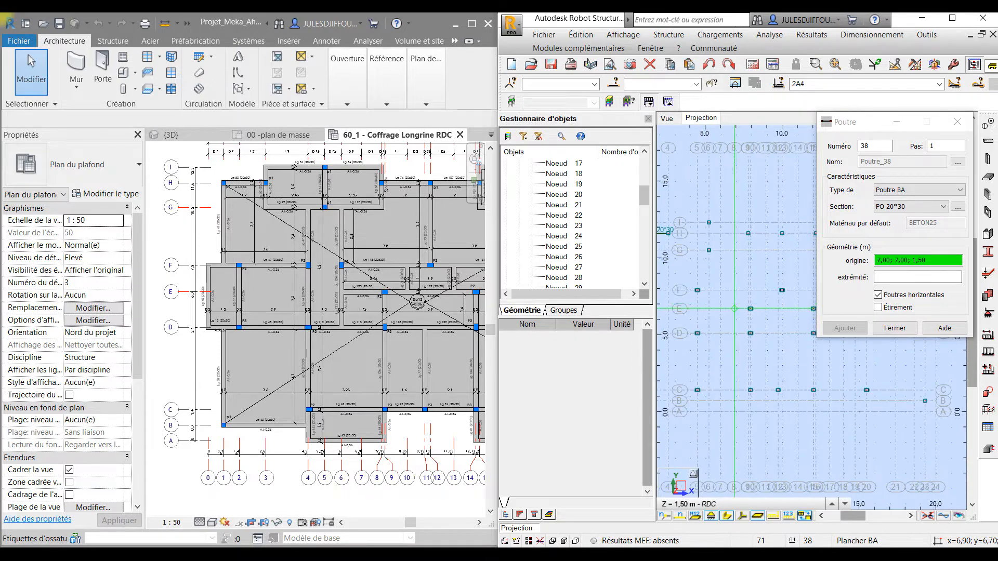
pyautogui.moveTo(735, 412); pyautogui.dragTo(803, 480, button='middle')
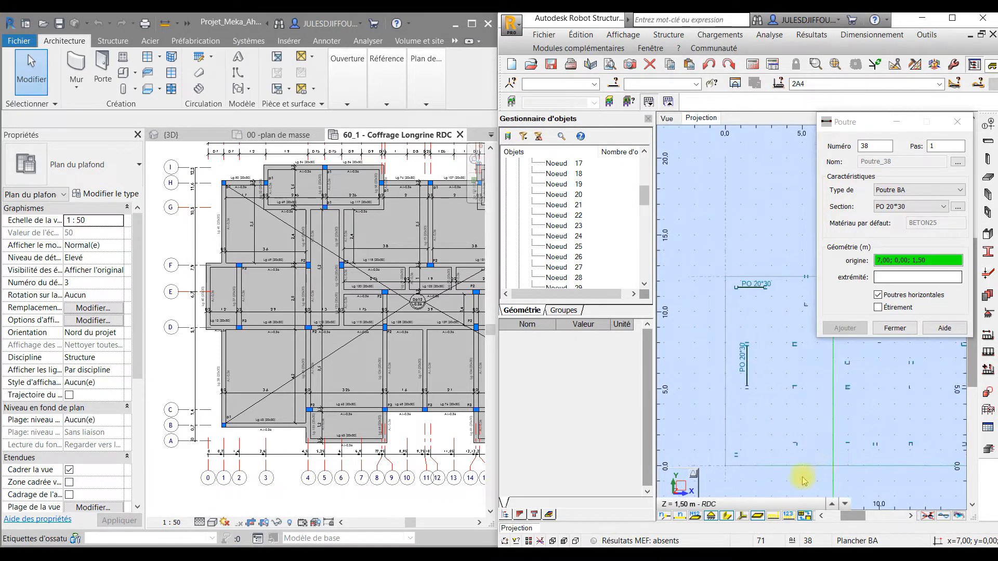
pyautogui.scroll(3, 756, 481)
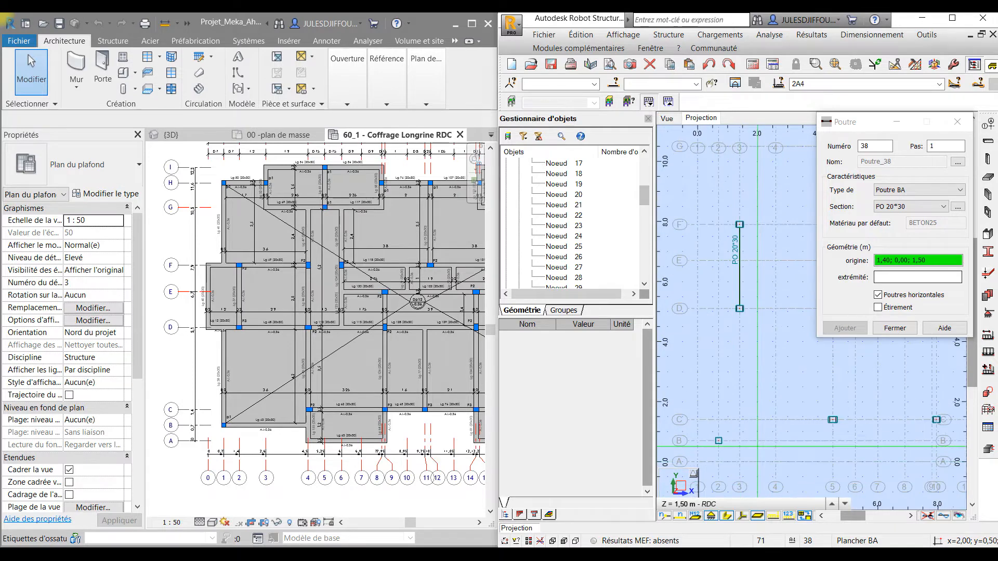
pyautogui.moveTo(739, 309); pyautogui.dragTo(780, 385, button='middle')
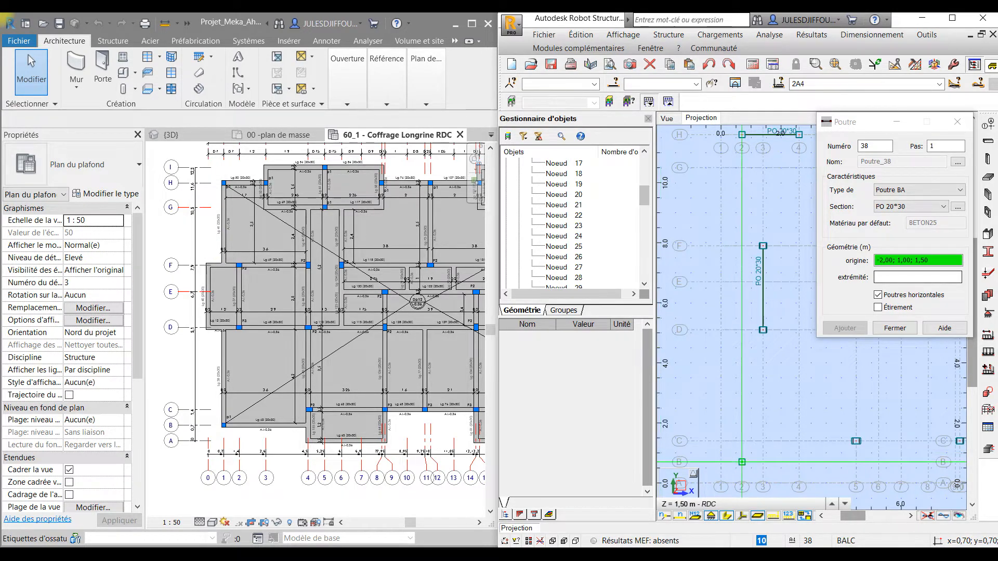
# Draw a PO 20*30 beam along axis 2 from 0,70; 0,70; 1,50 to 0,70; 5,10; 1,50.
pyautogui.click(742, 462)
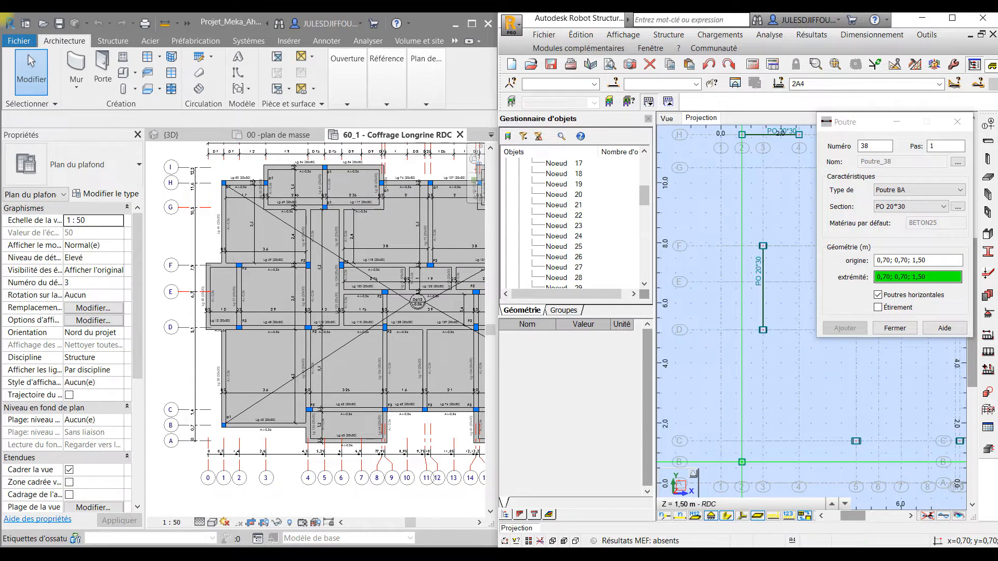
pyautogui.click(741, 330)
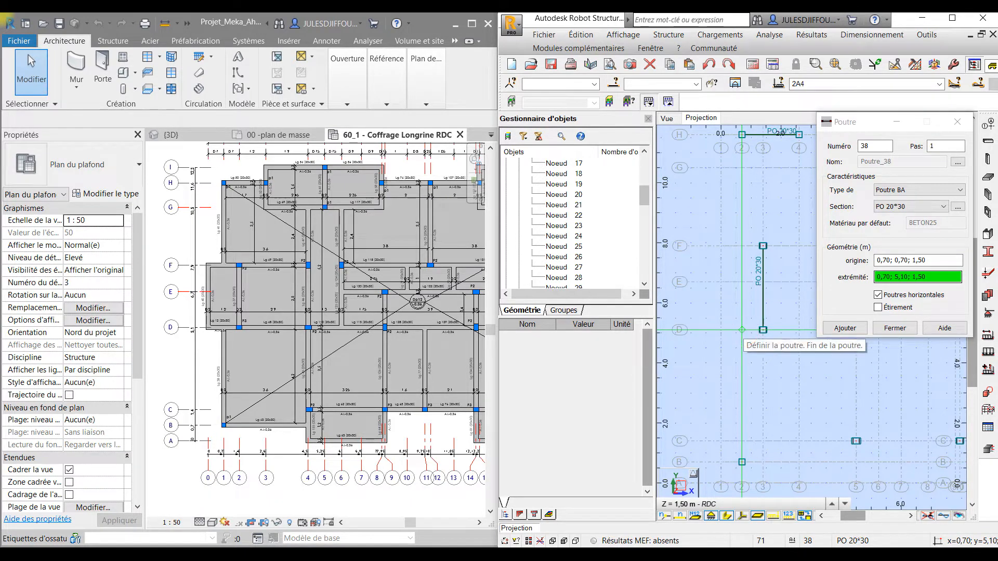
pyautogui.click(741, 330)
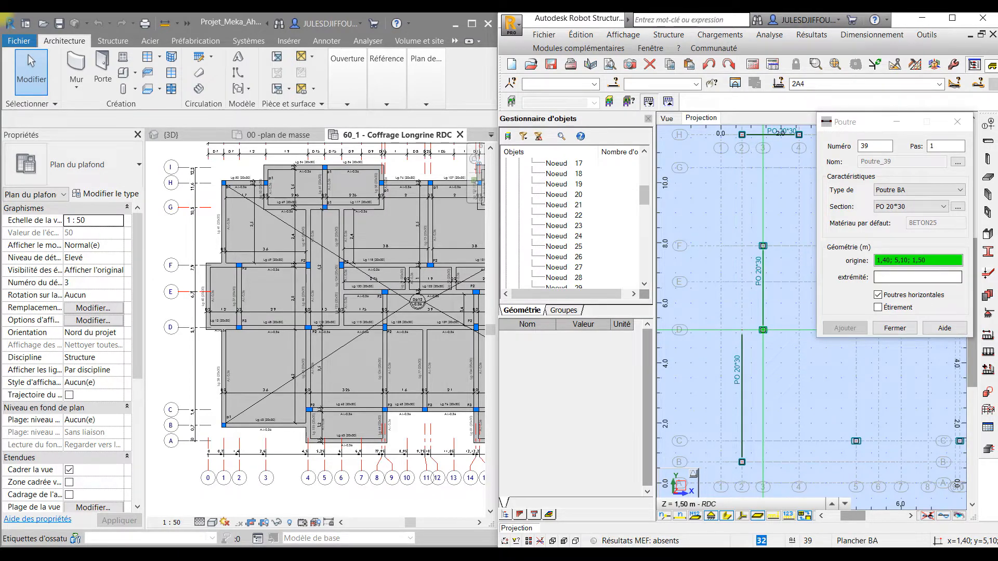
# Draw three connected PO 20*30 beams at Z 1,50 from 1,40; 5,10 through 0,00; 5,10 and 0,00; 7,90 to 1,40; 7,90.
pyautogui.click(763, 329)
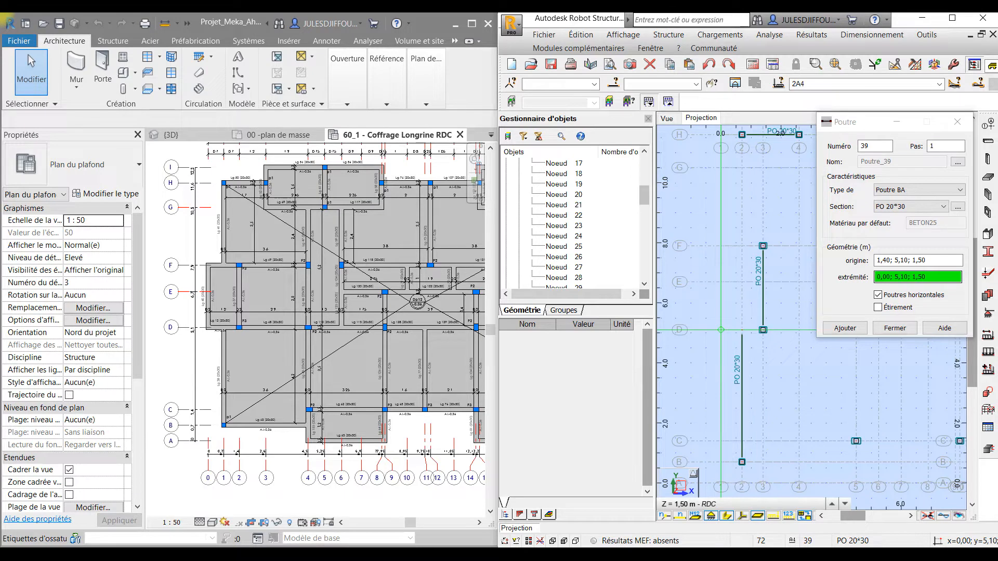
pyautogui.click(721, 329)
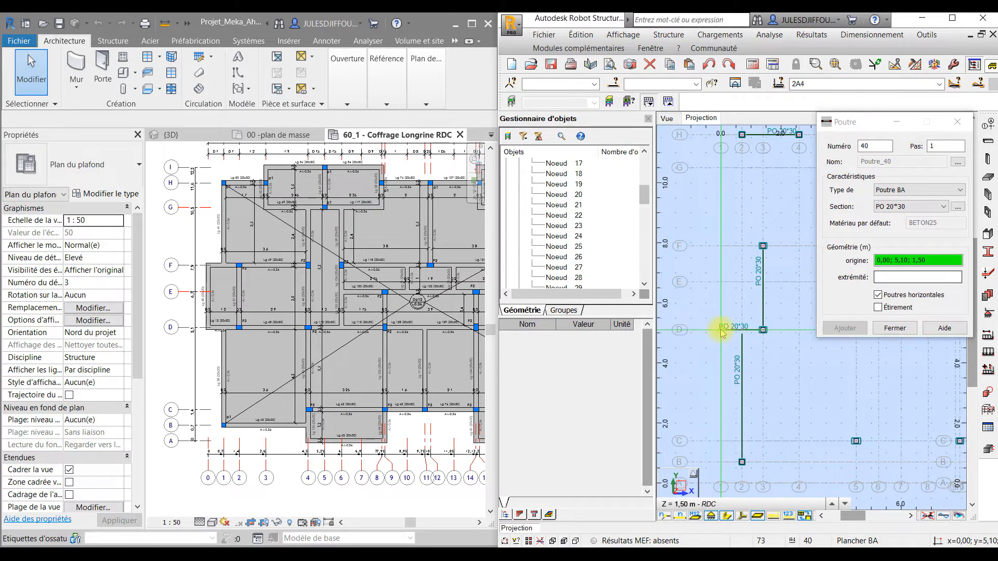
pyautogui.click(721, 330)
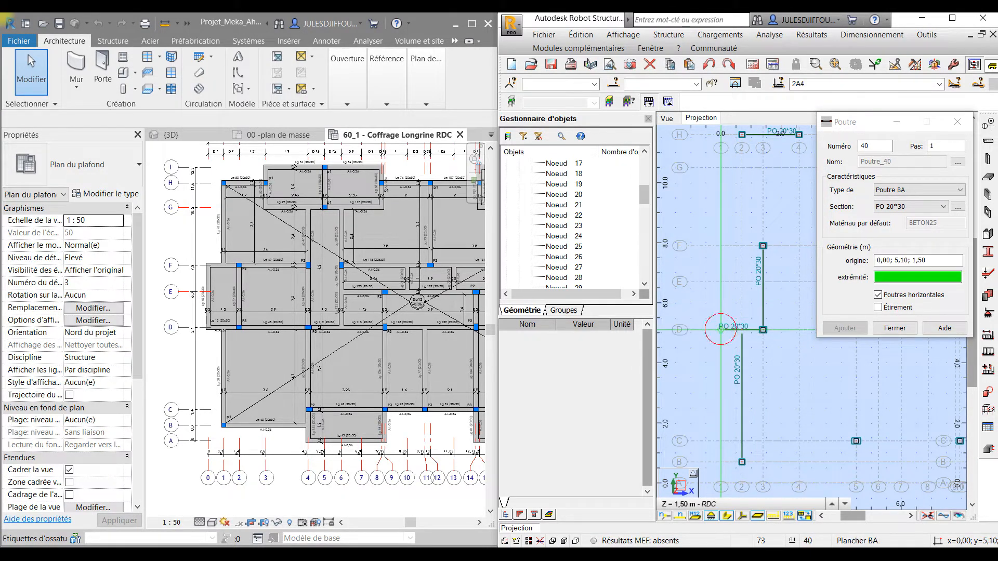
pyautogui.click(722, 246)
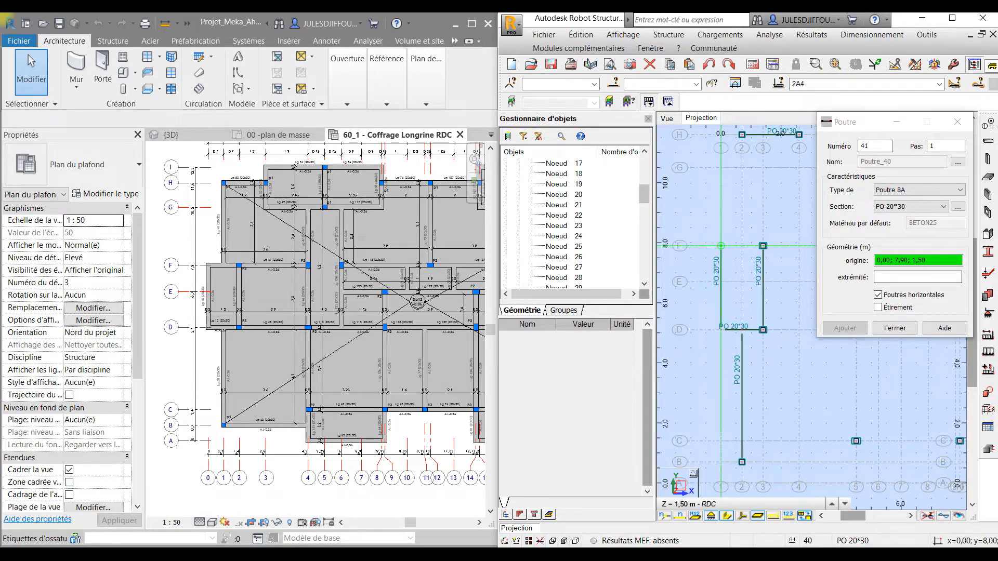
pyautogui.click(721, 246)
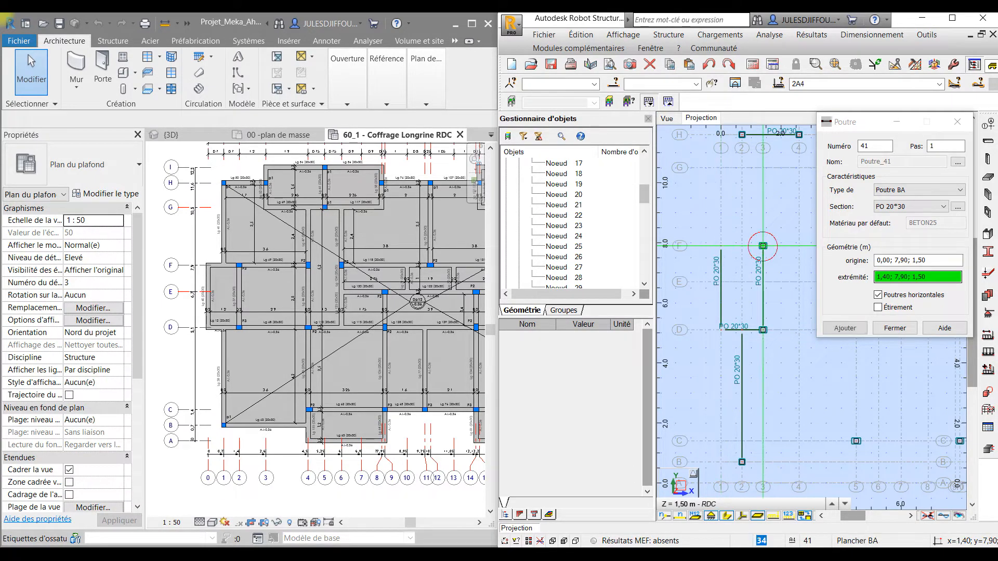
pyautogui.click(763, 246)
# Draw a PO 20*30 beam along axis 2 from 0,70; 11,60; 1,50 to 0,70; 7,90; 1,50.
pyautogui.moveTo(764, 270); pyautogui.dragTo(756, 447, button='middle')
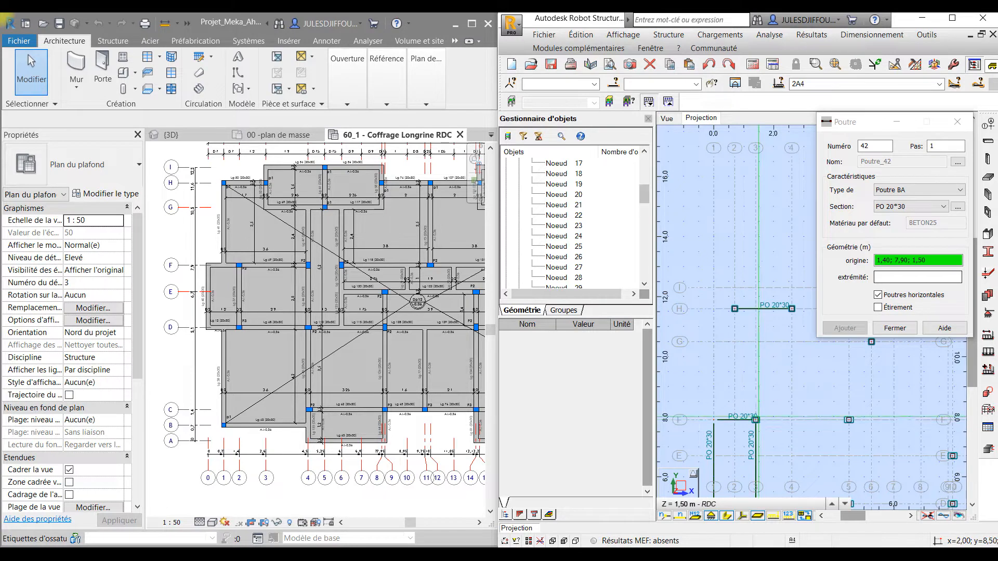
pyautogui.click(734, 309)
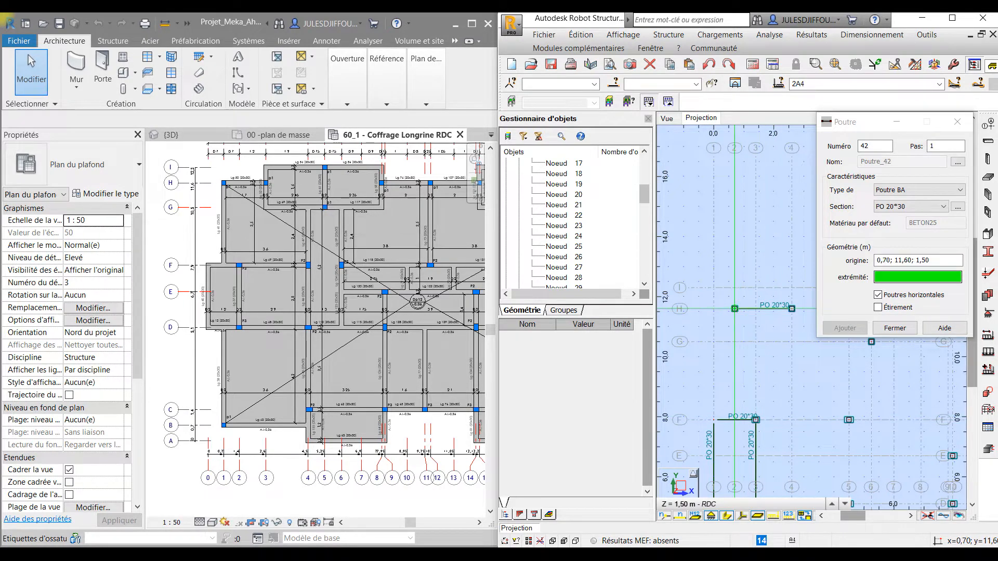
pyautogui.click(734, 420)
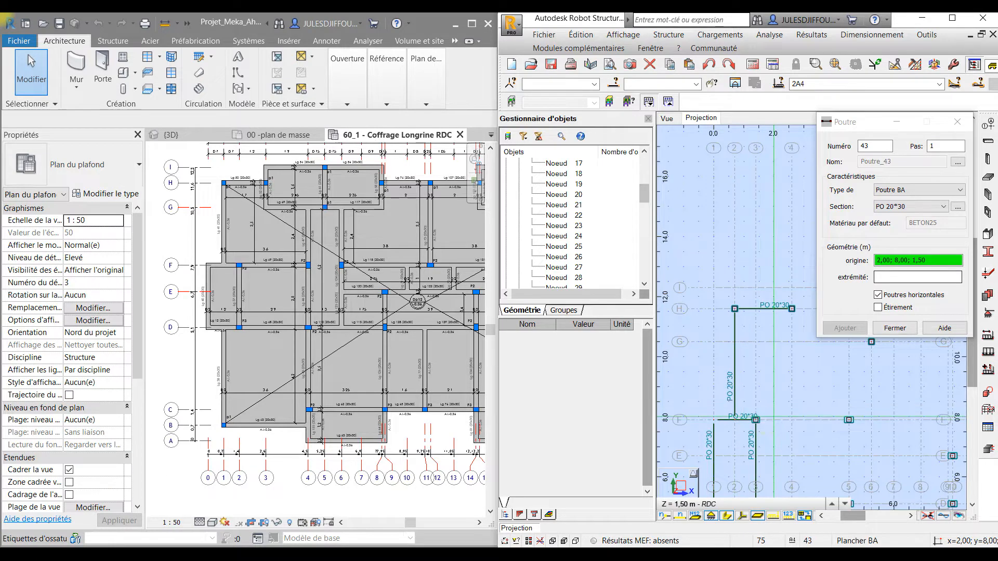
# Draw two connected PO 20*30 beams at Z 1,50 from 2,60; 11,60 to 2,60; 12,30 and on to 5,25; 12,30.
pyautogui.scroll(-2, 759, 356)
pyautogui.moveTo(745, 369); pyautogui.dragTo(761, 281, button='middle')
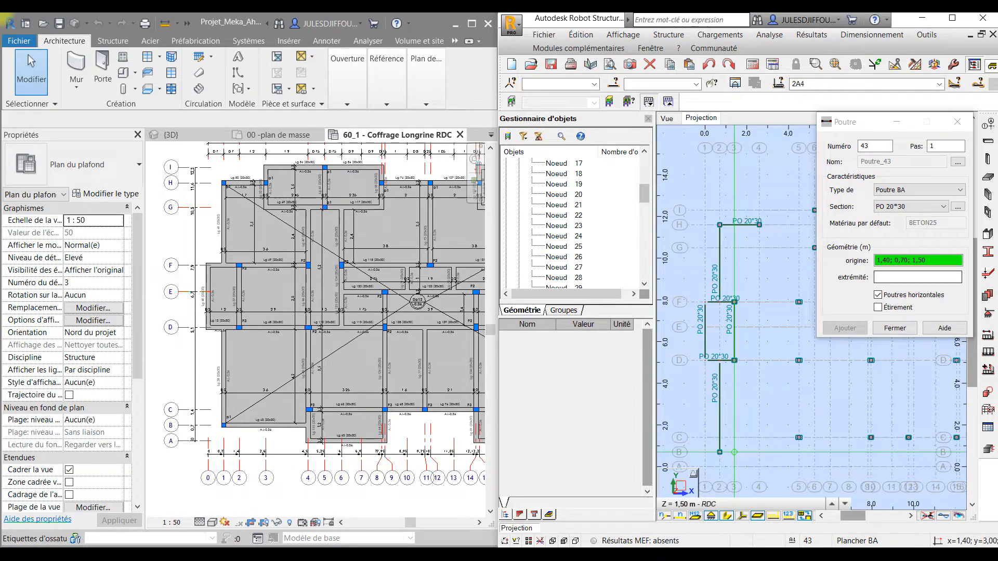
pyautogui.moveTo(747, 311); pyautogui.dragTo(757, 484, button='middle')
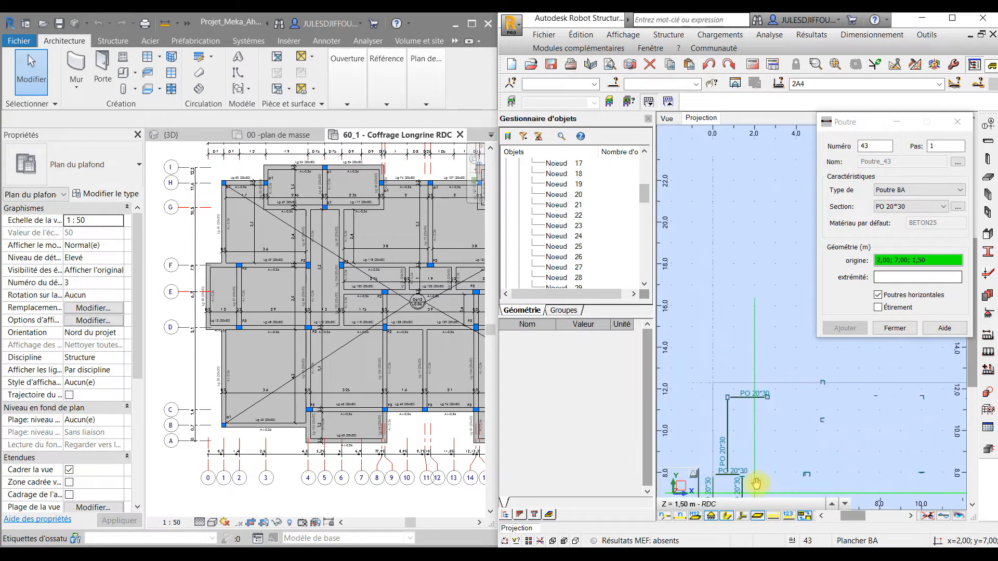
pyautogui.moveTo(774, 416); pyautogui.dragTo(733, 395, button='middle')
pyautogui.scroll(2, 733, 395)
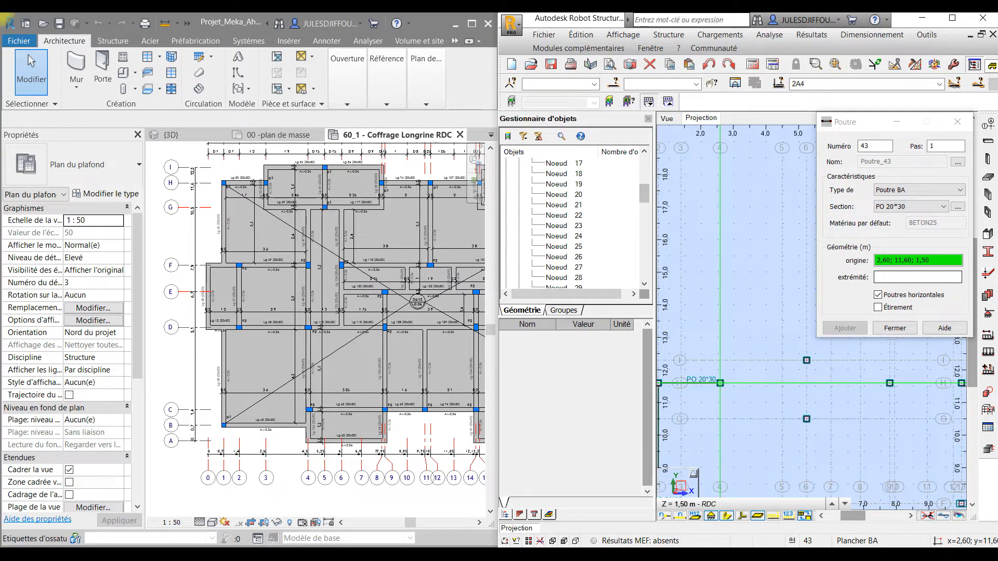
pyautogui.click(720, 383)
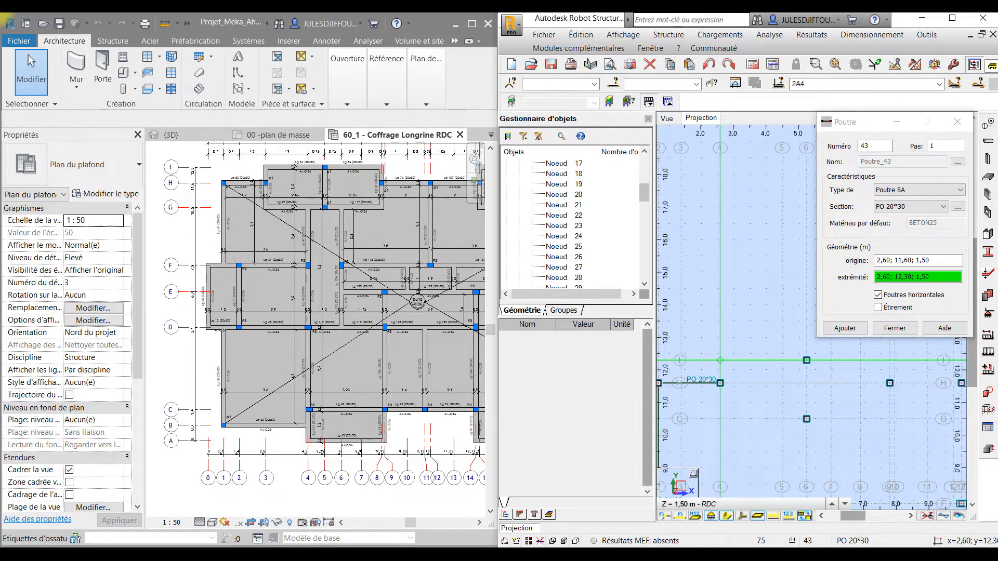
pyautogui.click(720, 360)
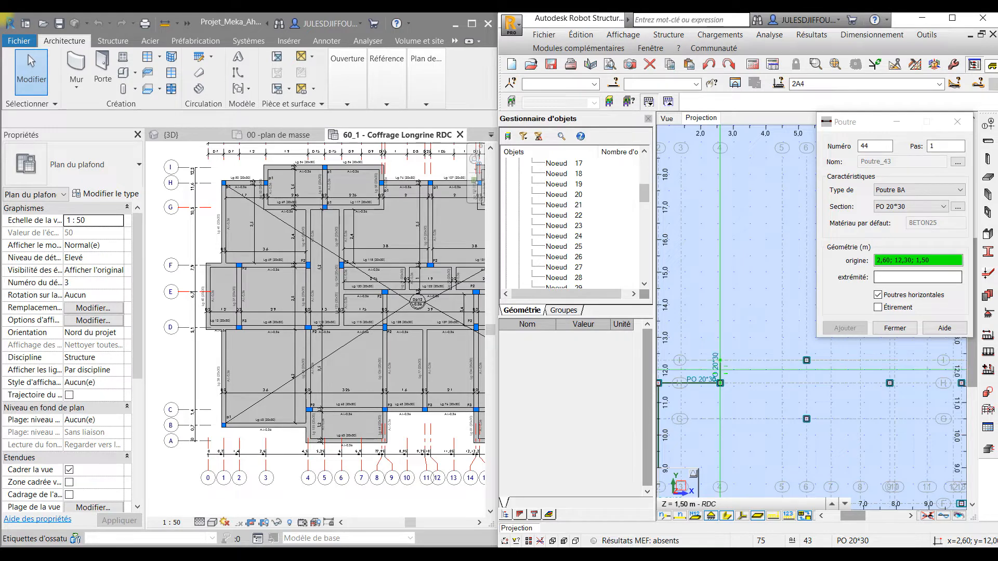
pyautogui.click(719, 361)
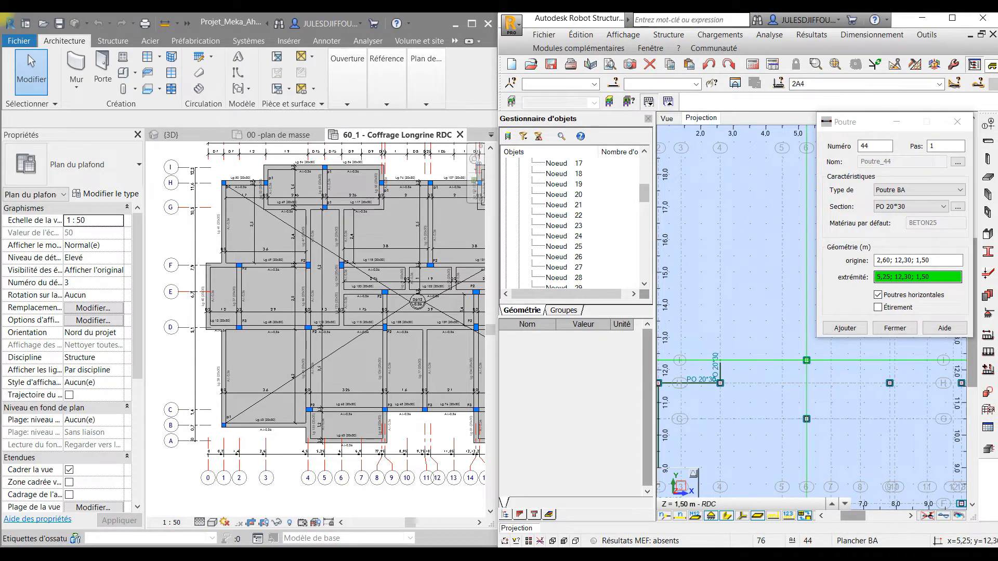
pyautogui.click(807, 360)
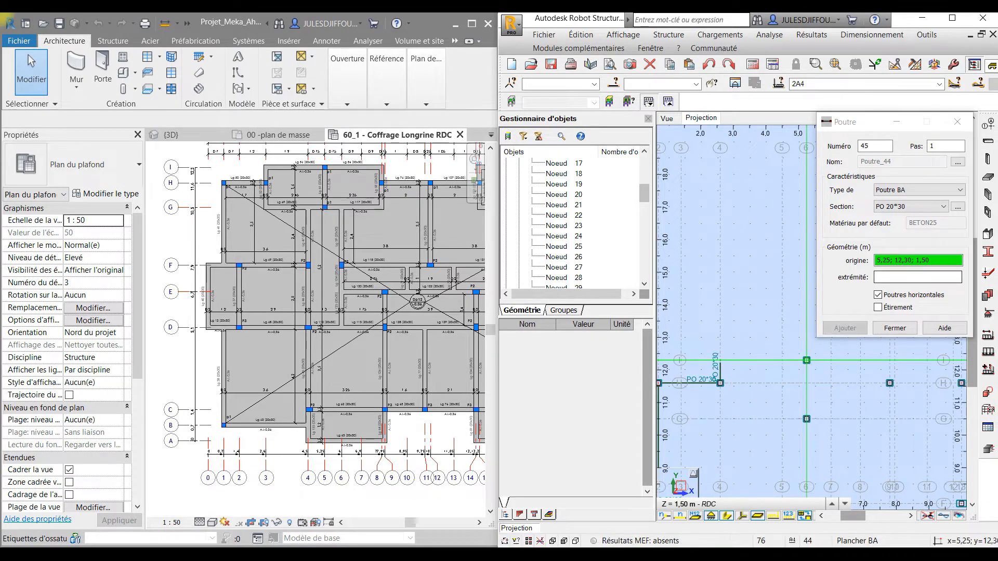
# Draw two connected PO 20*30 beams at Z 1,50 from 2,60; 11,60 to 2,60; 10,50 and on to 5,25; 10,50.
pyautogui.click(720, 383)
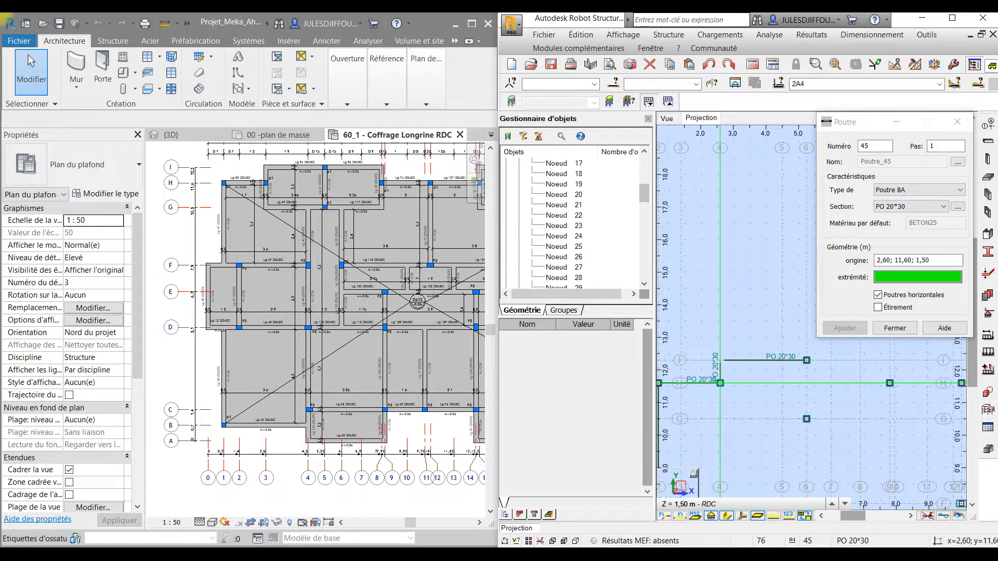
pyautogui.click(721, 418)
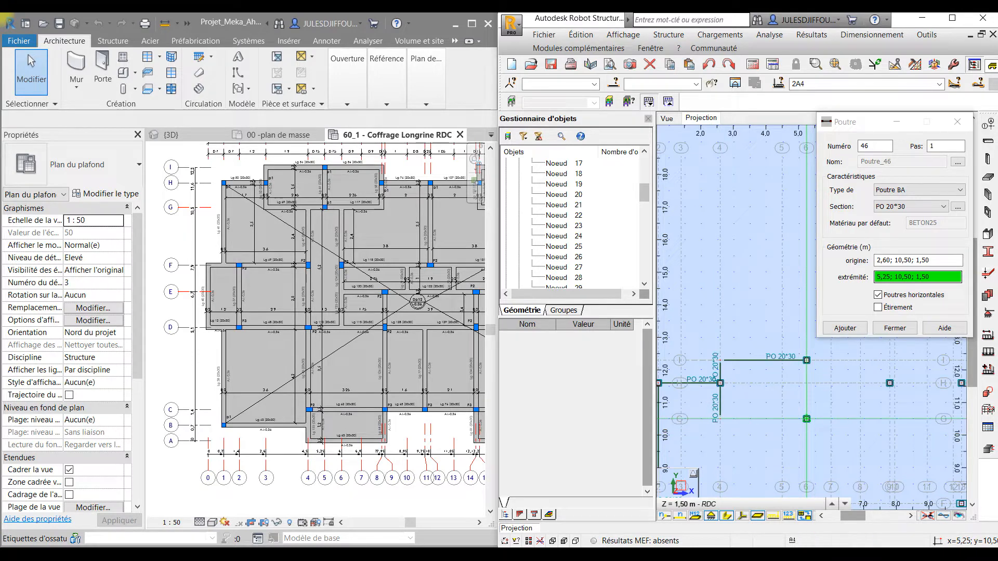
pyautogui.click(806, 418)
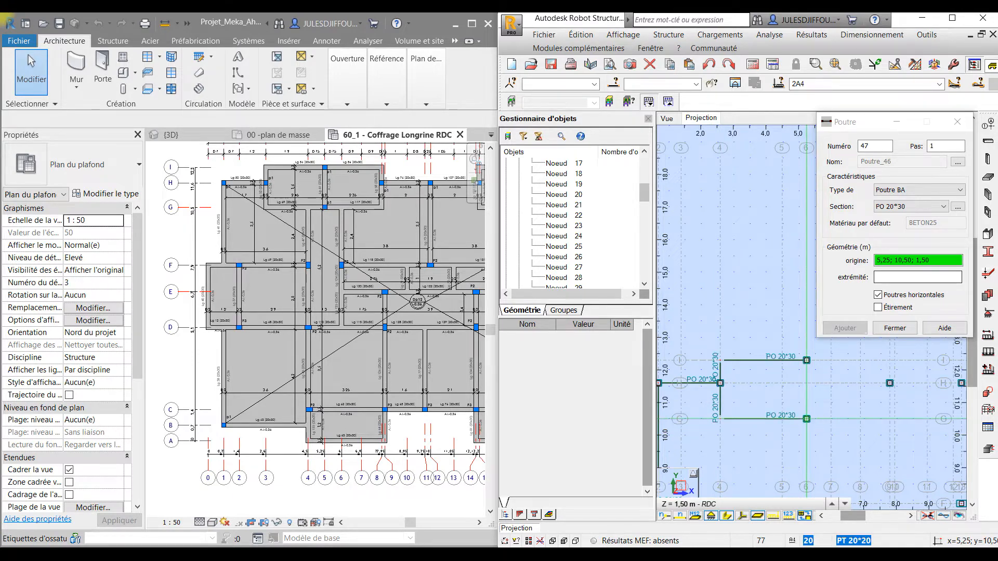
# Draw PO 20*30 beams along axes I and G, at Y 12,30 and 10,50, each from X 5,25 to X 7,80.
pyautogui.moveTo(836, 447); pyautogui.dragTo(789, 463, button='middle')
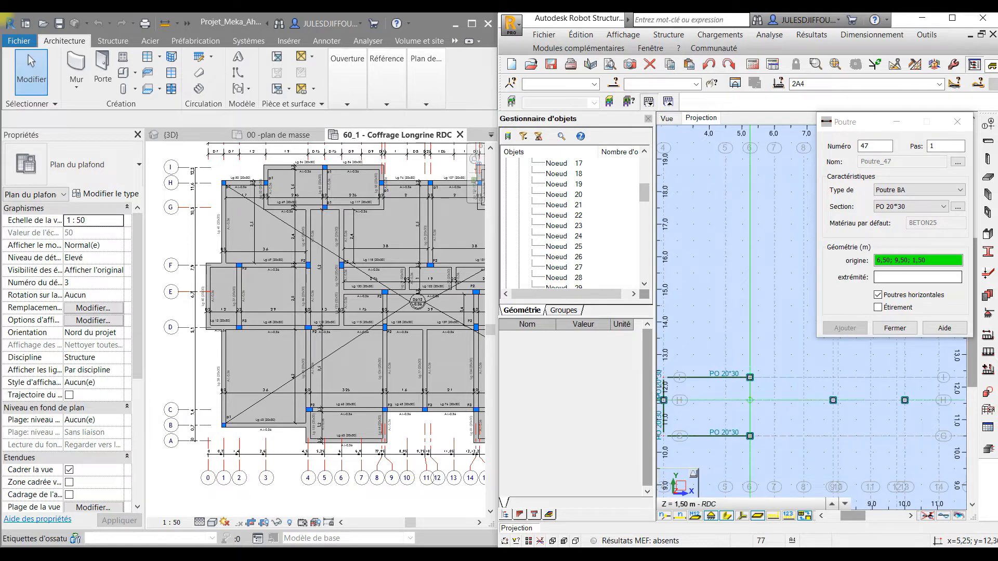
pyautogui.click(750, 378)
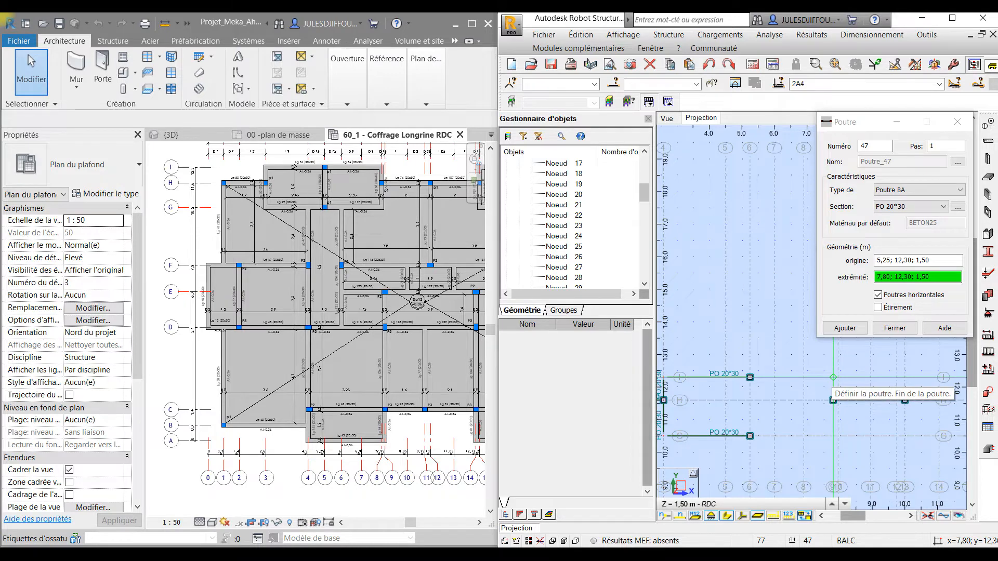
pyautogui.click(833, 377)
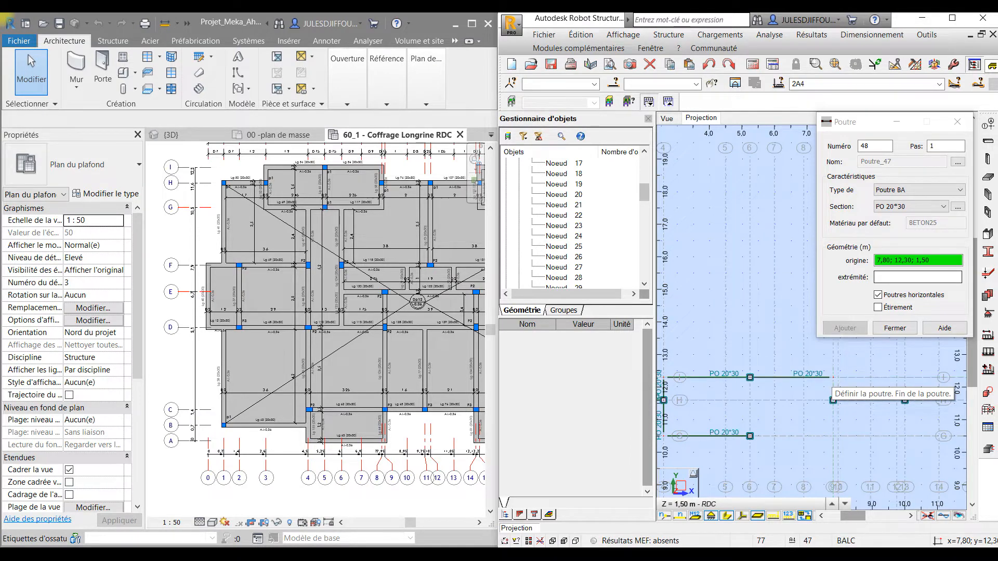
pyautogui.click(749, 435)
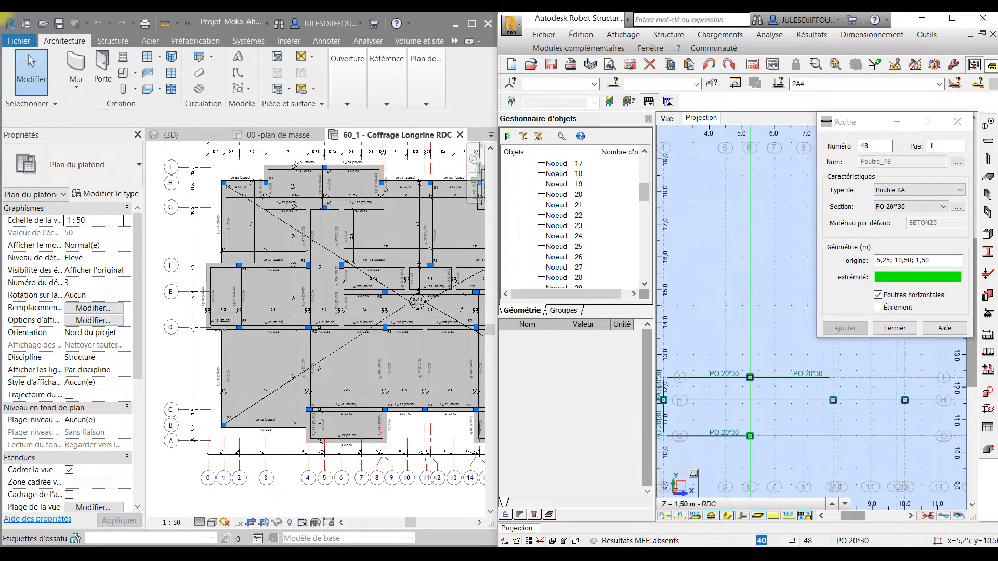
pyautogui.click(833, 435)
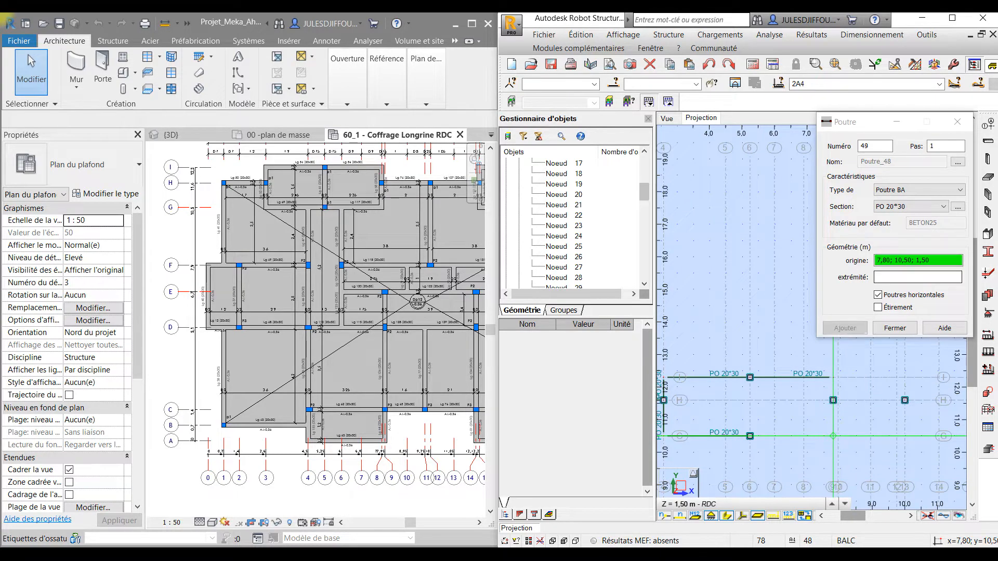
# Draw two PO 20*30 beams at X 7,80, from Y 12,30 to the column at Y 11,60 and from there to Y 10,50.
pyautogui.click(833, 401)
pyautogui.click(833, 401)
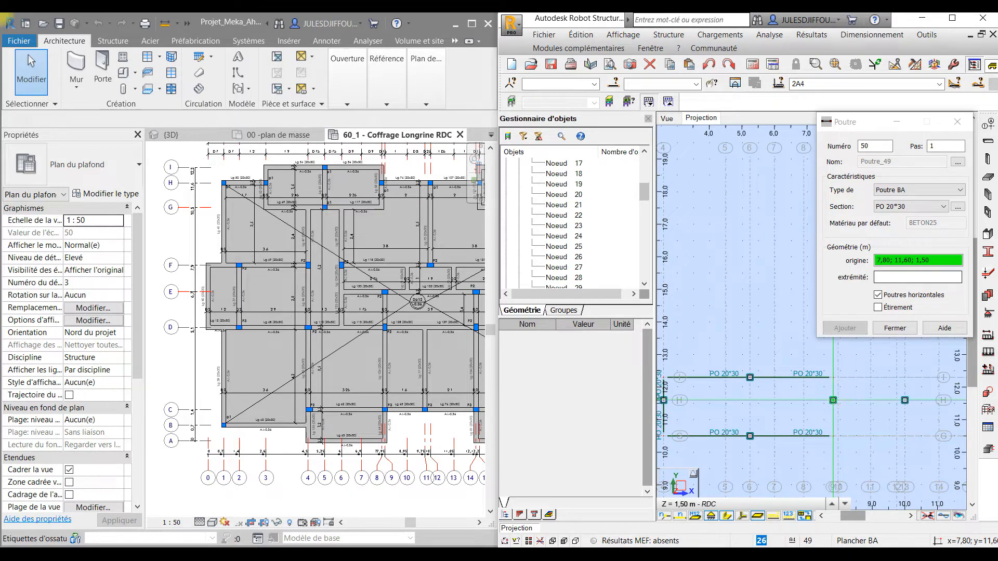
pyautogui.click(833, 401)
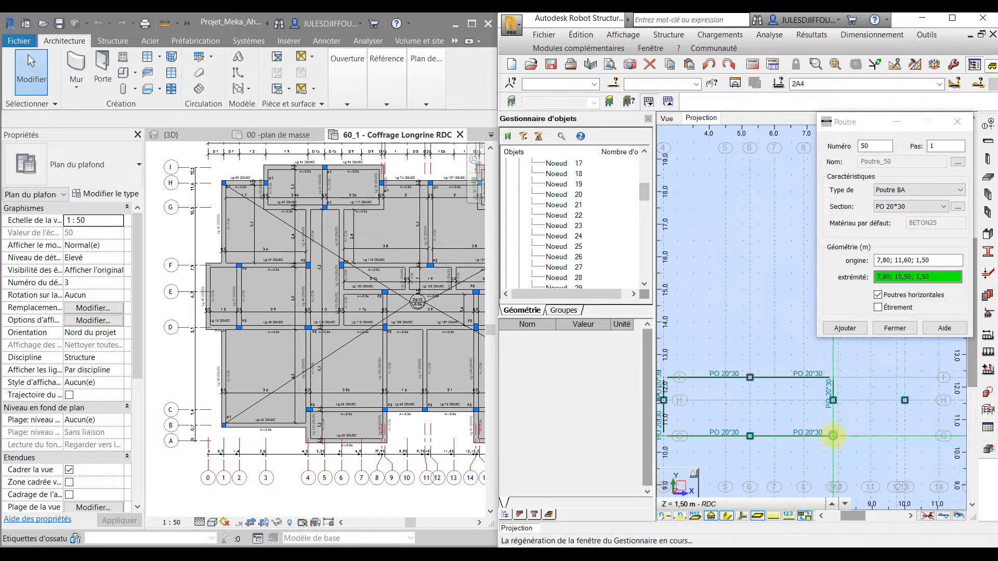
pyautogui.click(833, 436)
pyautogui.click(833, 436)
# Draw a PO 20*30 beam along axis 5 from 4,50; 7,90; 1,50 to 4,50; 10,50; 1,50.
pyautogui.scroll(-2, 834, 436)
pyautogui.moveTo(833, 436); pyautogui.dragTo(834, 338, button='middle')
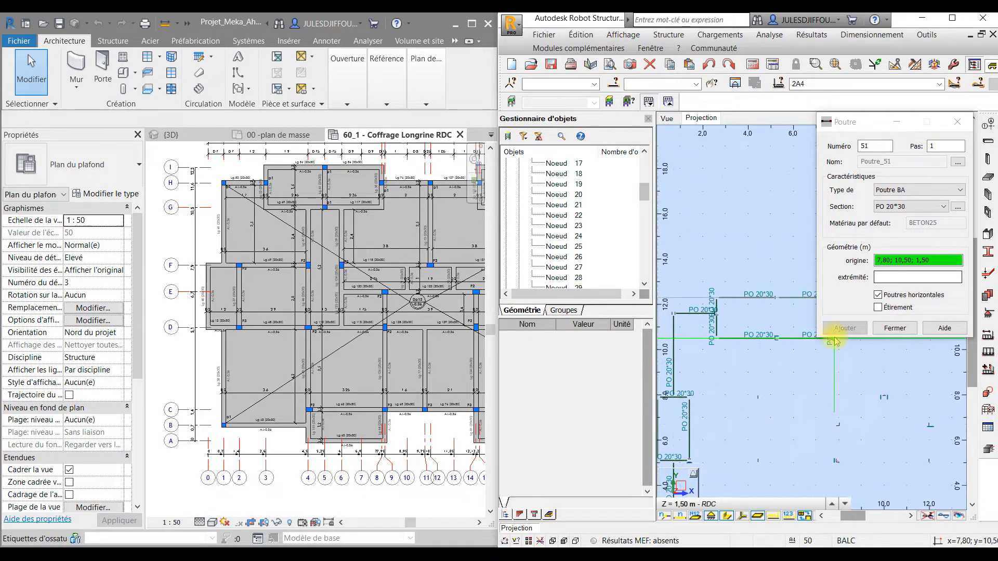
pyautogui.moveTo(817, 411); pyautogui.dragTo(827, 434, button='middle')
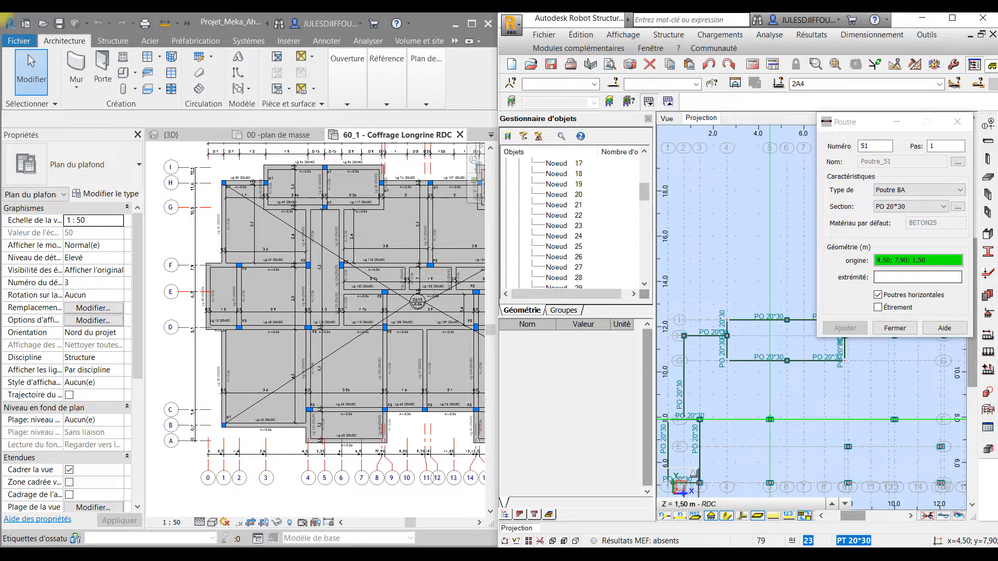
pyautogui.click(770, 419)
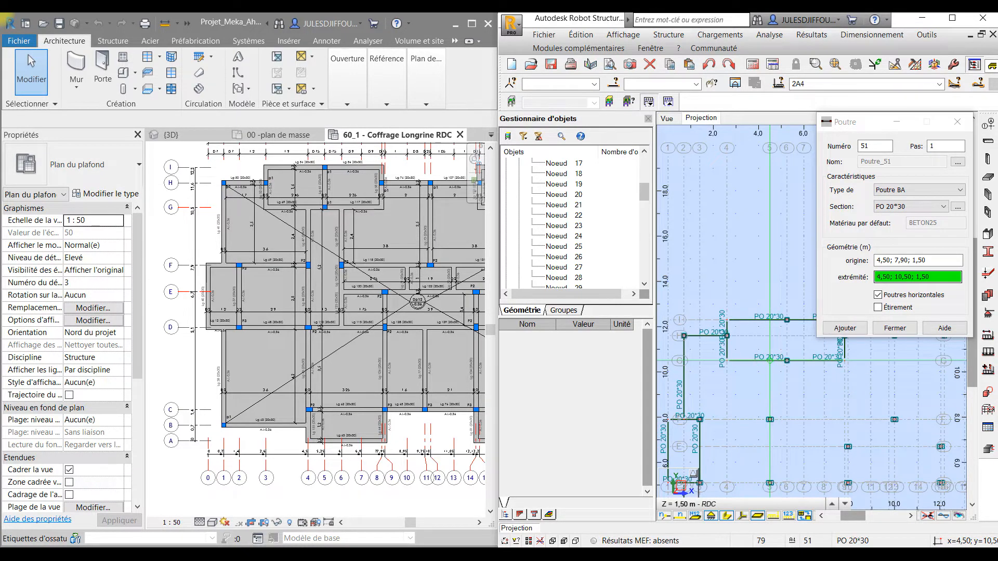
pyautogui.click(770, 360)
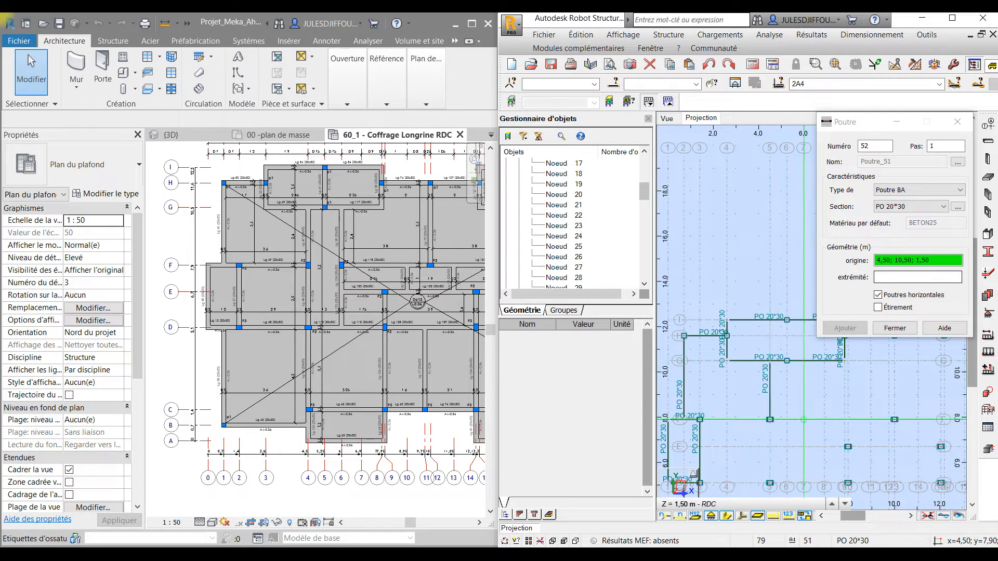
# Draw a PO 20*30 beam along axis F from 4,50; 7,90; 1,50 to 1,40; 7,90; 1,50.
pyautogui.click(770, 419)
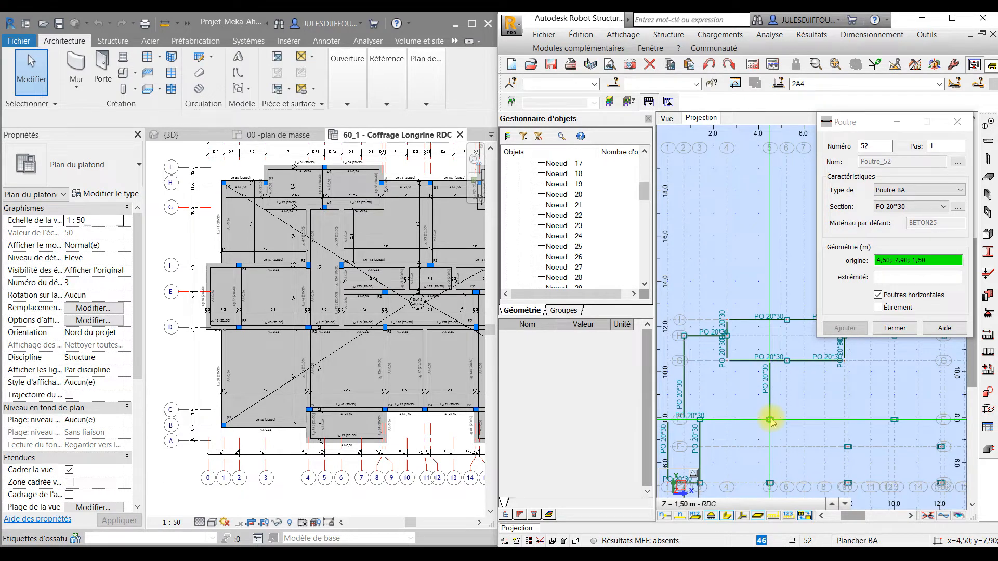
pyautogui.click(770, 419)
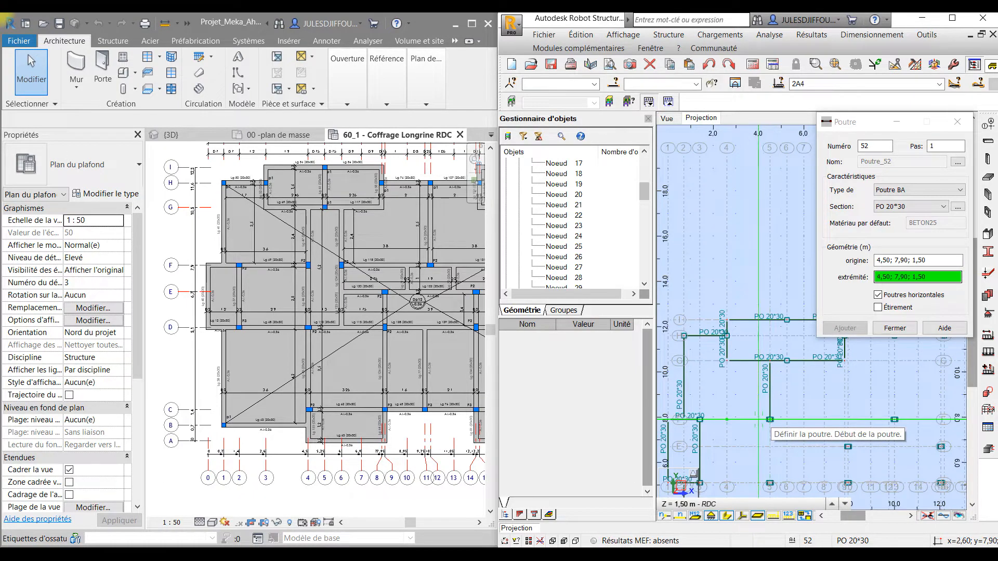
pyautogui.click(700, 419)
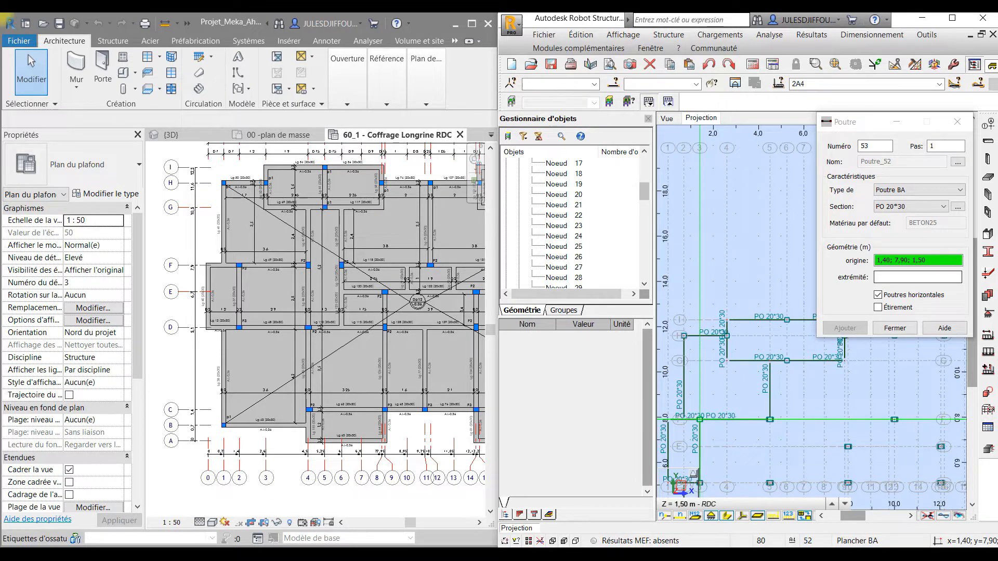
# Draw PO 20*30 beams from 1,40; 5,10; 1,50 to 4,50; 5,10; 1,50 and from there to 4,50; 7,90; 1,50.
pyautogui.moveTo(769, 446); pyautogui.dragTo(778, 383, button='middle')
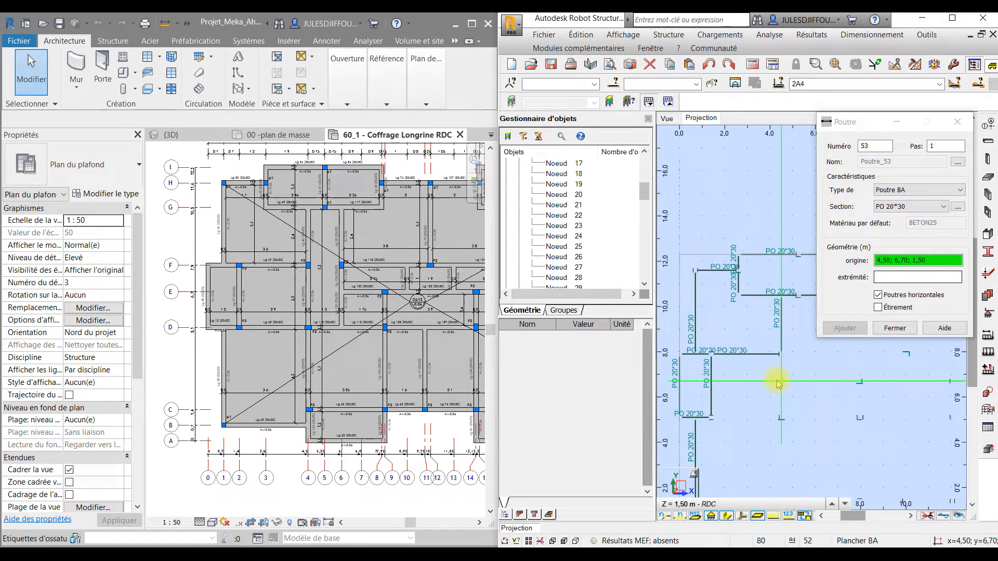
pyautogui.click(710, 417)
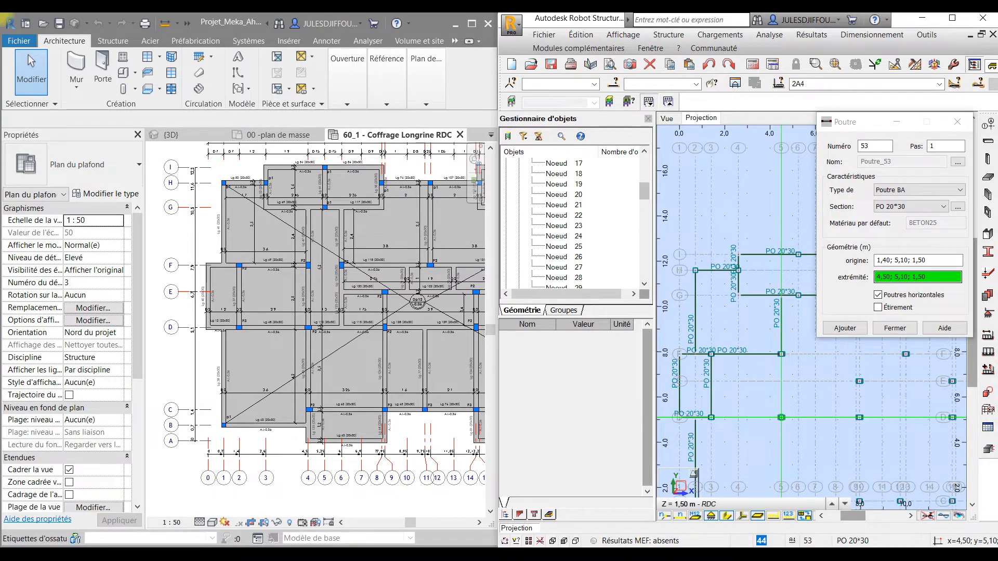
pyautogui.click(781, 417)
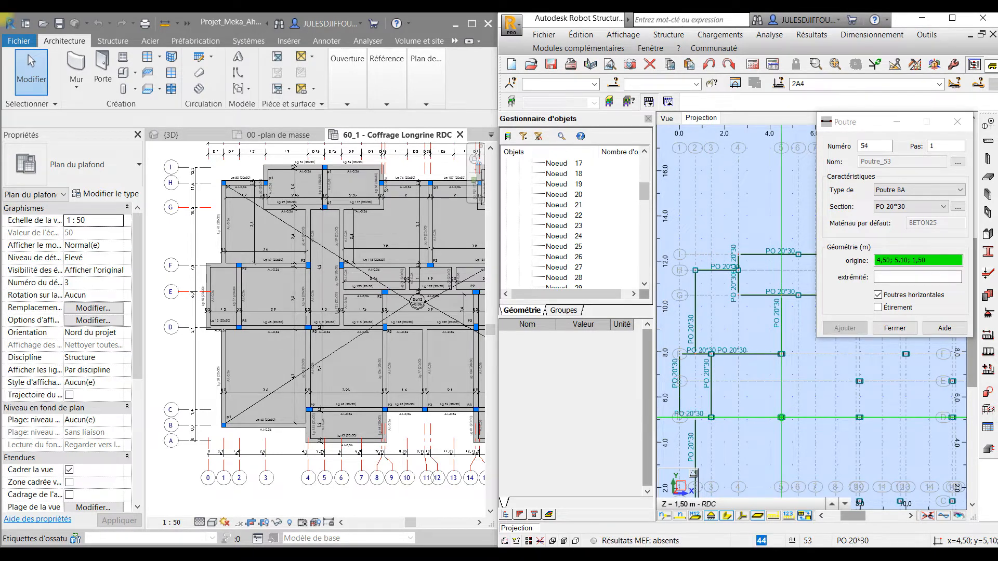
pyautogui.click(781, 418)
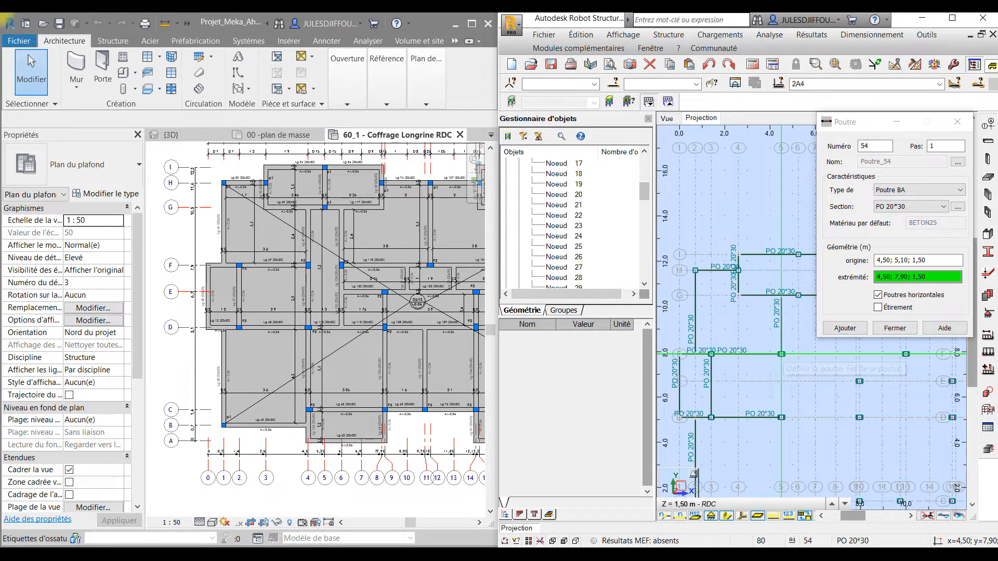
pyautogui.click(781, 354)
# Draw a PO 20*30 beam along axis B from 0,70; 0,70; 1,50 to 4,50; 0,70; 1,50.
pyautogui.moveTo(821, 434); pyautogui.dragTo(837, 342, button='middle')
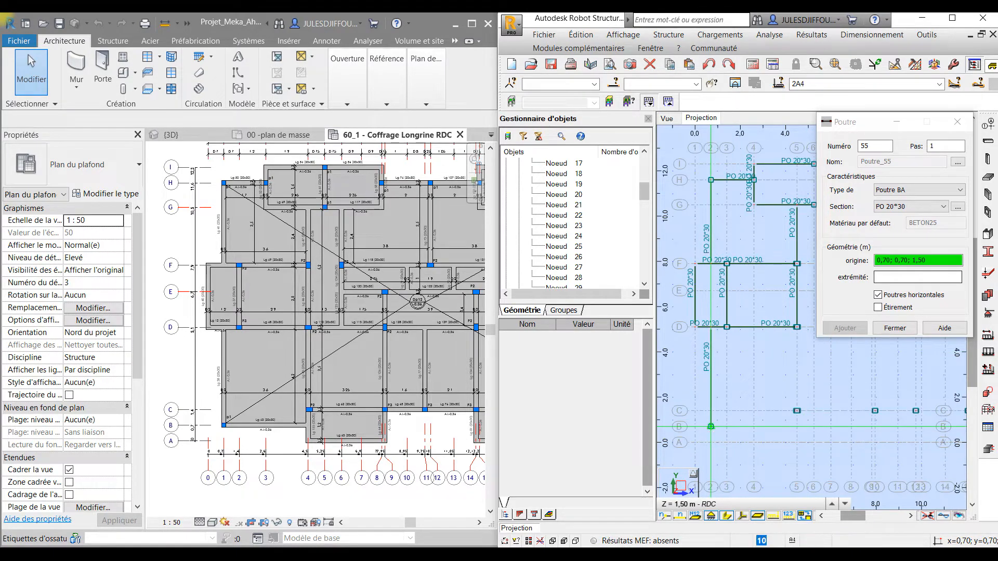
pyautogui.click(710, 426)
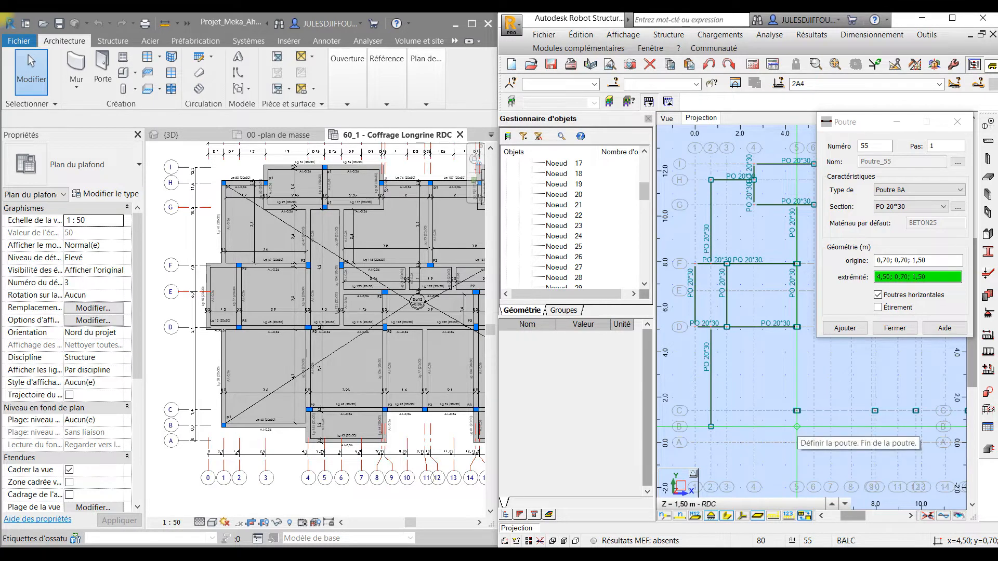
pyautogui.click(797, 426)
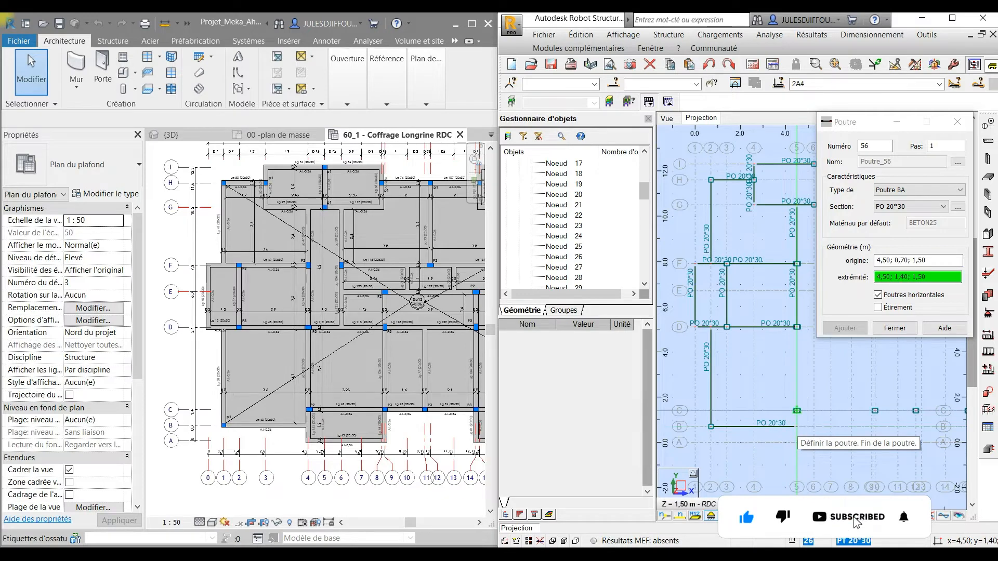
# Draw two PO 20*30 beams at X 4,50, from Y 0,70 to Y 1,40 and from Y 0,70 to Y 0,00.
pyautogui.click(796, 411)
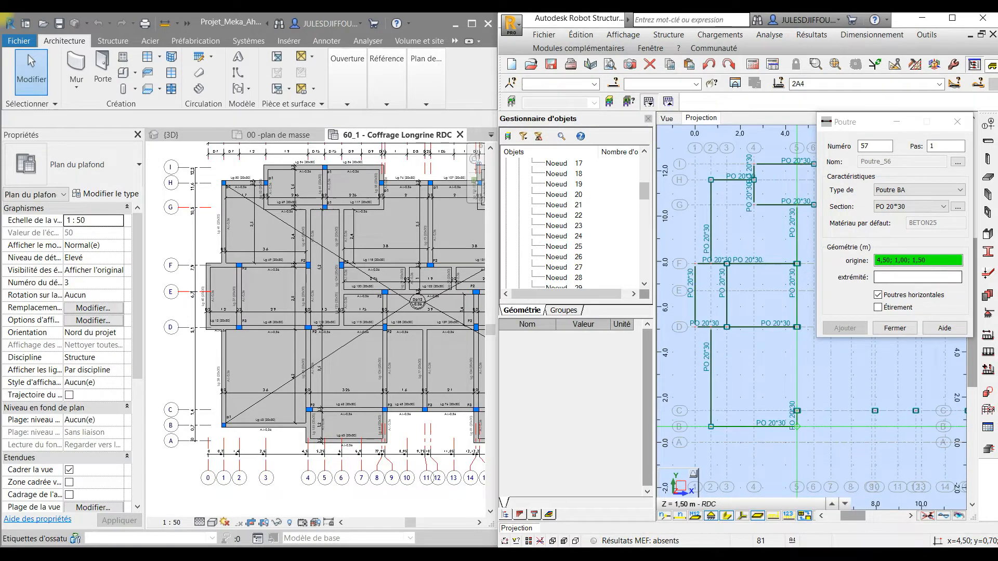
pyautogui.click(797, 427)
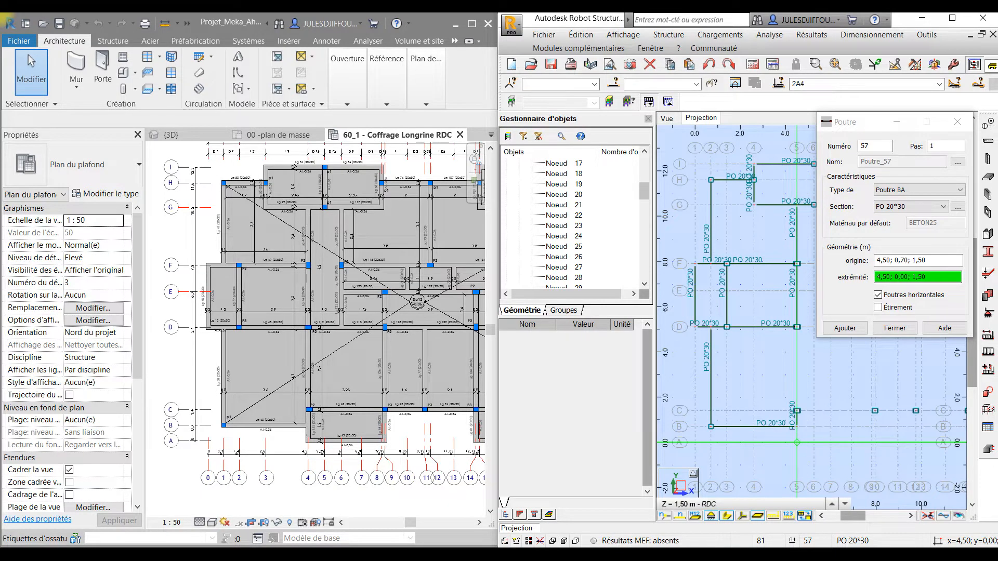
pyautogui.click(798, 443)
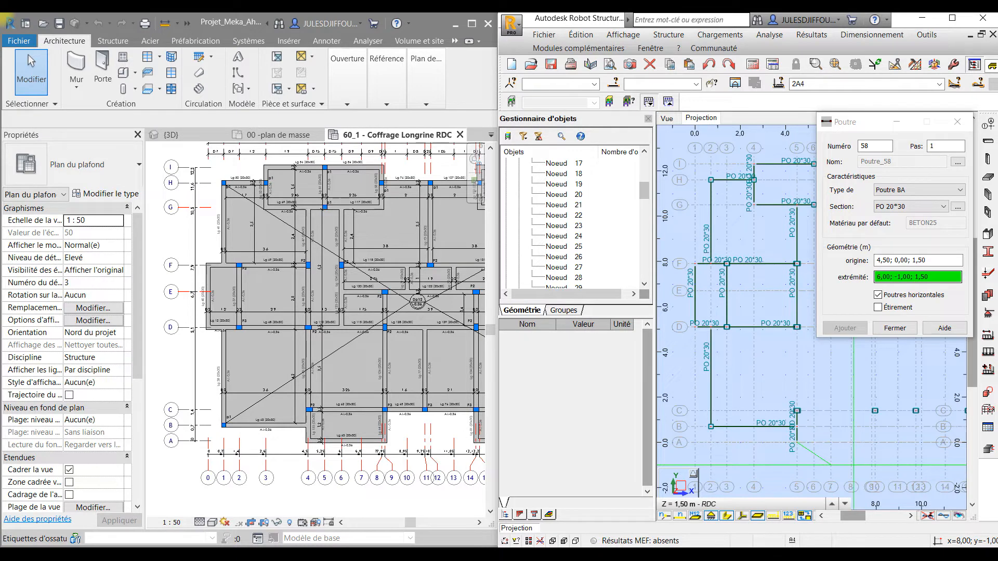
# Draw PO 20*30 beams along axis A from X 4,50 to X 7,80, and from 7,95; 0,00; 1,50 to 7,95; 1,40; 1,50.
pyautogui.click(872, 442)
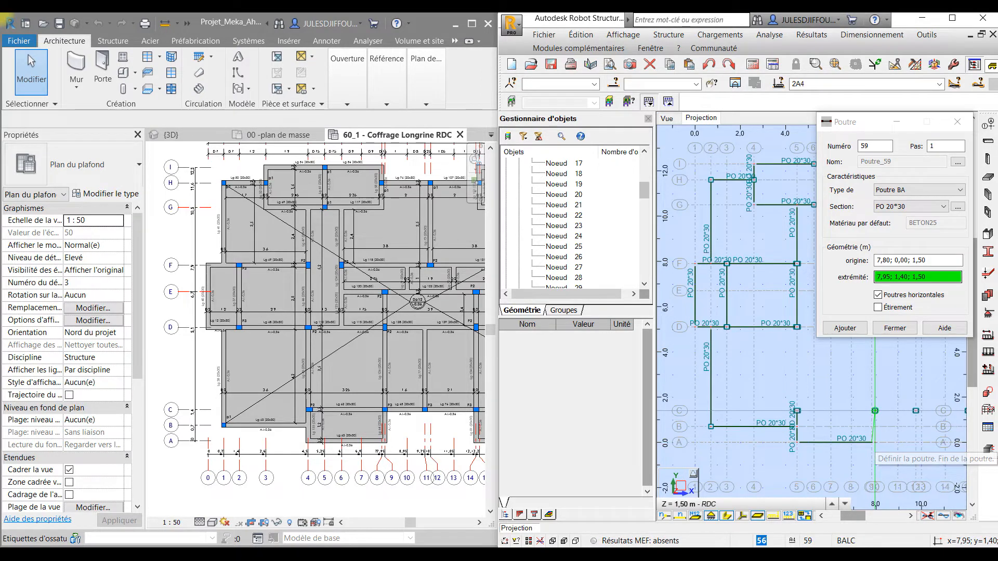
pyautogui.click(929, 265)
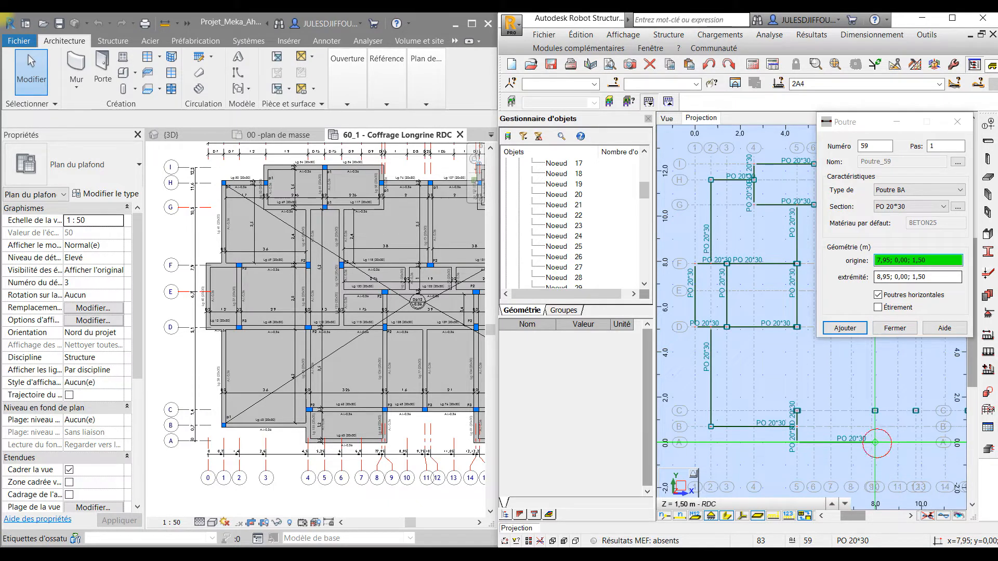
pyautogui.click(873, 442)
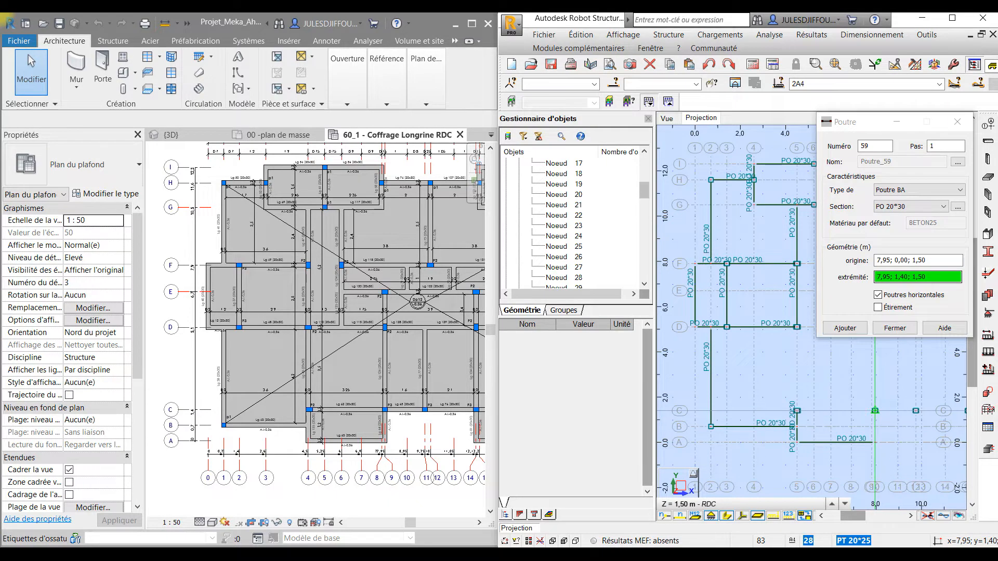
pyautogui.click(875, 411)
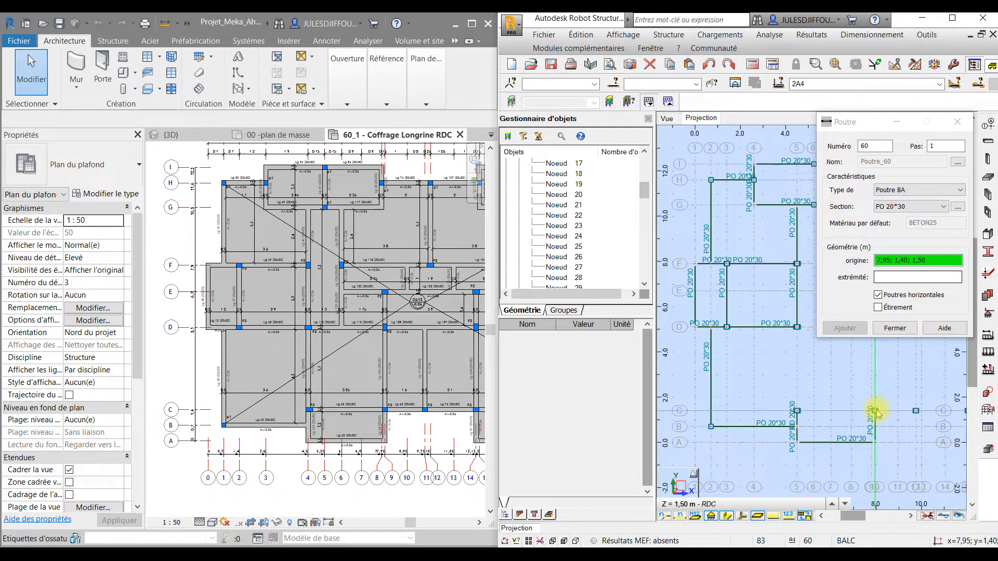
# Draw a PO 20*30 beam along axis 5 from 4,50; 1,40; 1,50 to 4,50; 5,10; 1,50.
pyautogui.click(797, 411)
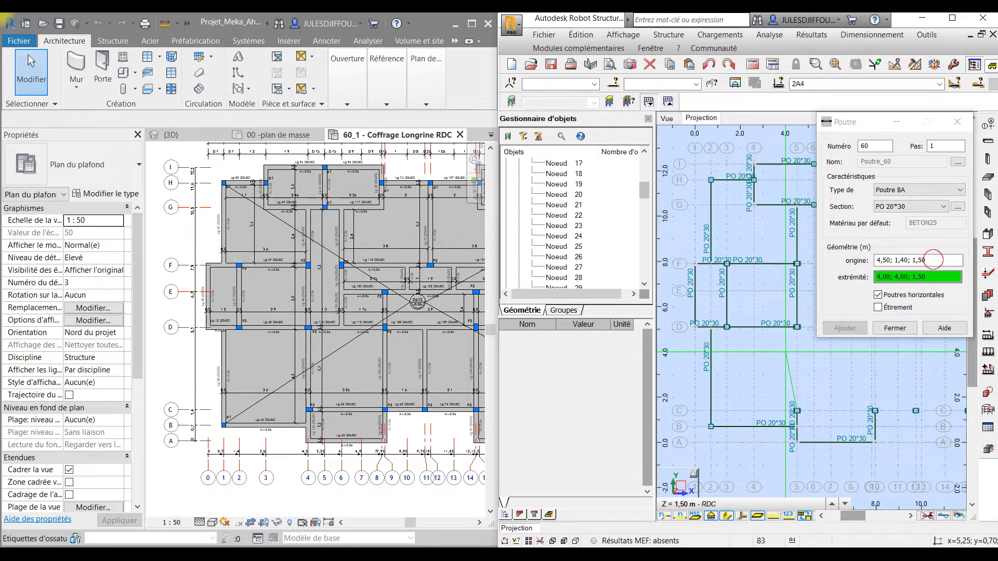
pyautogui.click(933, 260)
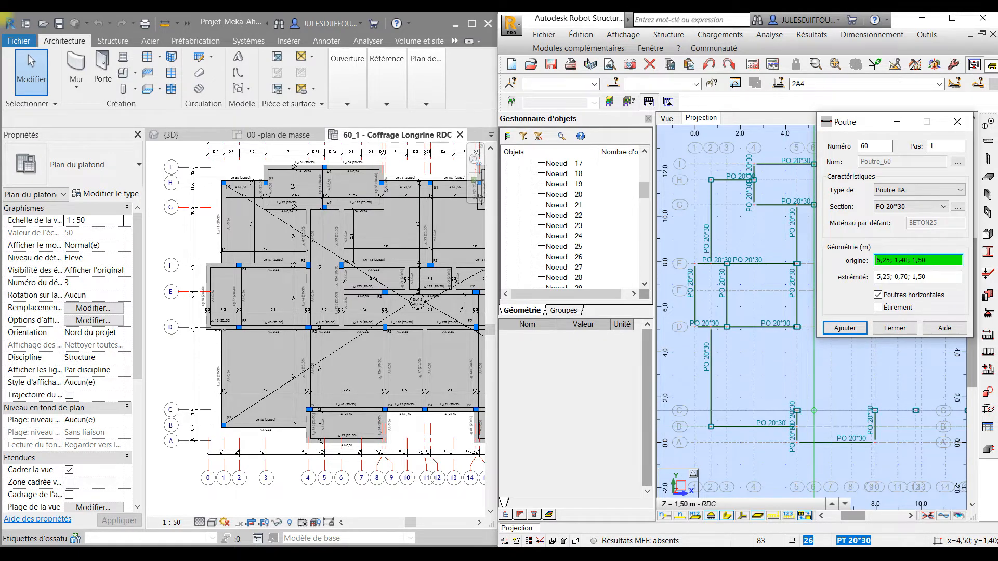
pyautogui.click(797, 411)
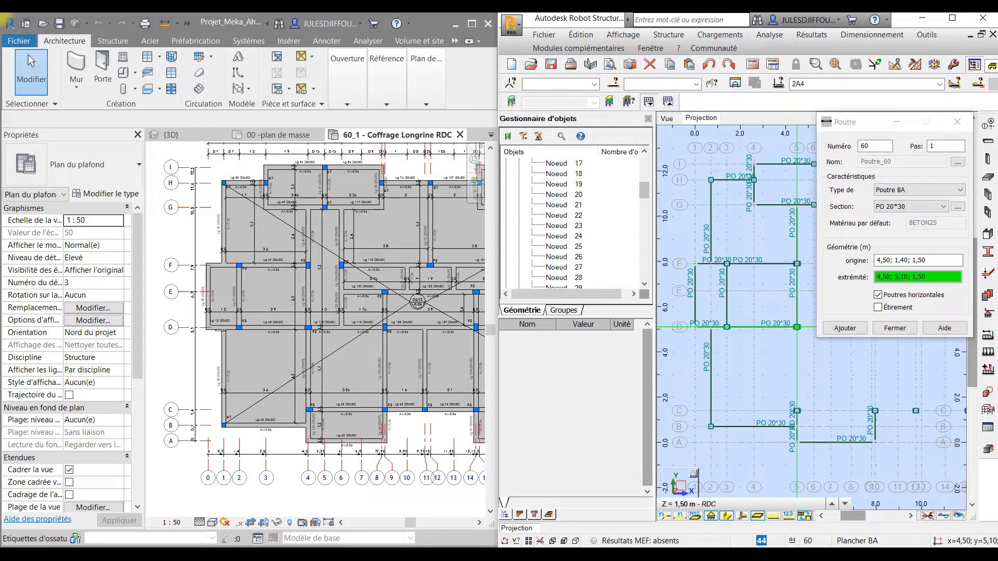
pyautogui.click(797, 327)
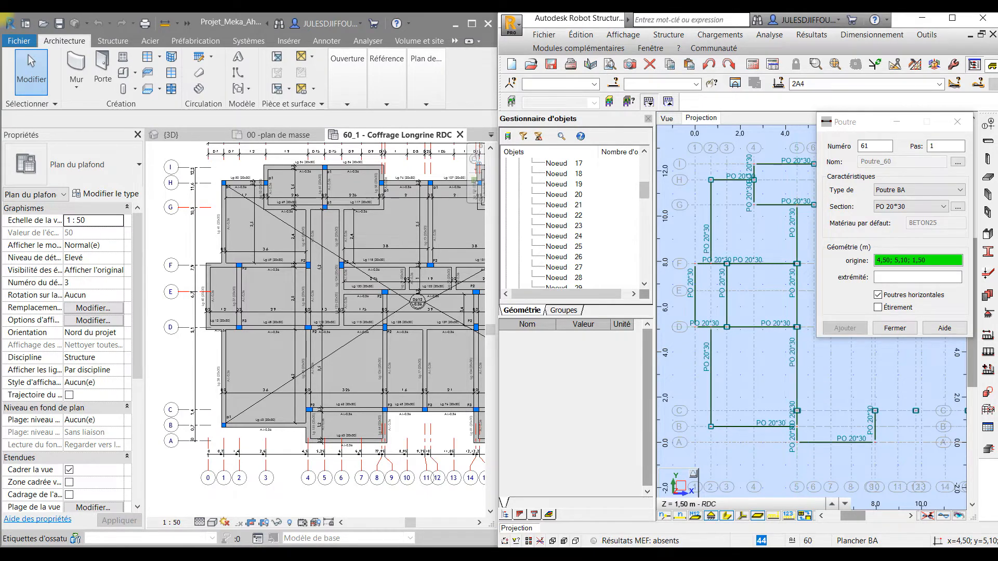
# Draw a PO 20*30 beam along axis C from 4,50; 1,40; 1,50 to 7,95; 1,40; 1,50.
pyautogui.moveTo(826, 406); pyautogui.dragTo(760, 445, button='middle')
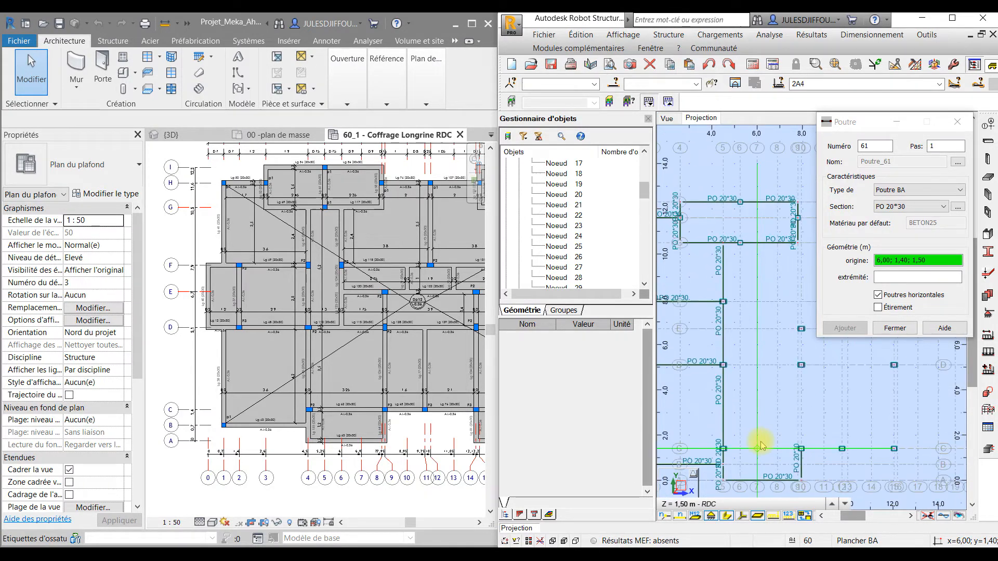
pyautogui.click(722, 448)
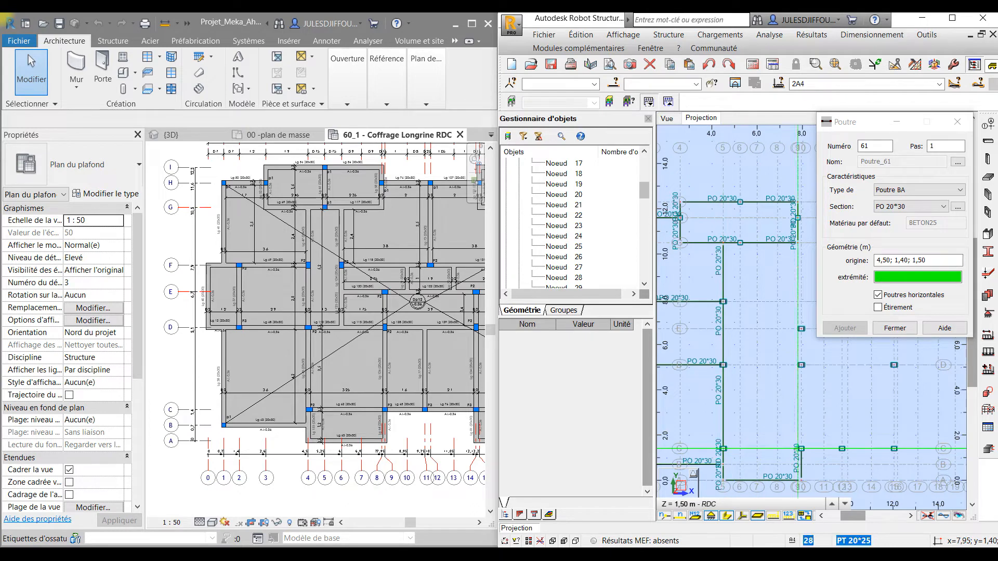
pyautogui.click(800, 448)
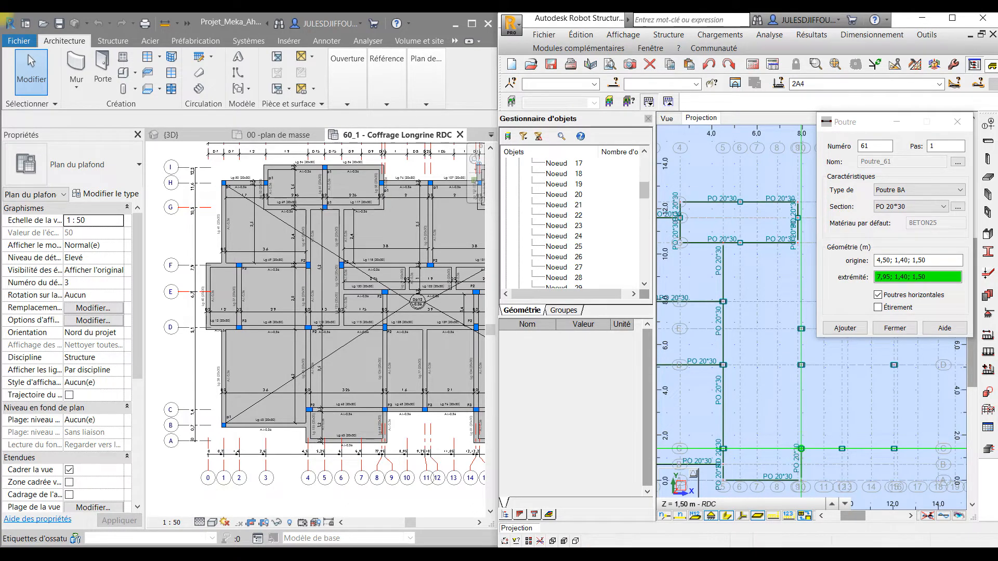
pyautogui.click(801, 448)
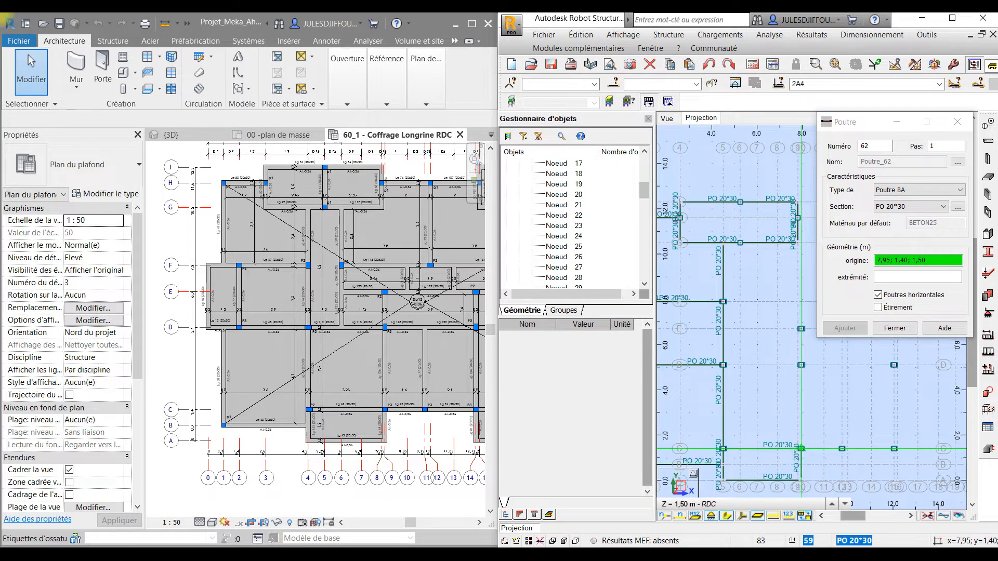
# Draw a PO 20*30 beam at X 7,95 between the columns at Y 1,40 and Y 5,10.
pyautogui.click(801, 448)
pyautogui.click(800, 365)
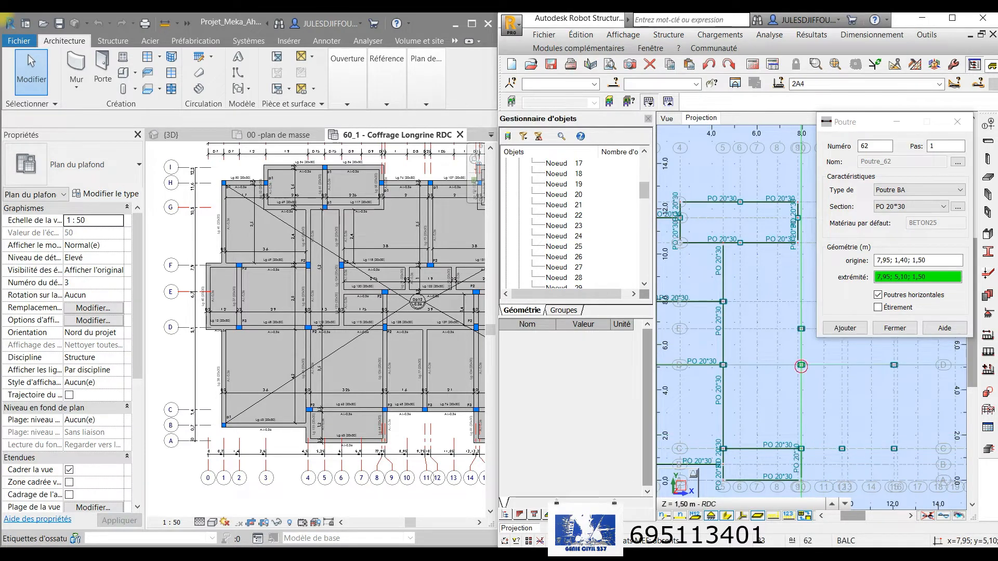
pyautogui.click(800, 366)
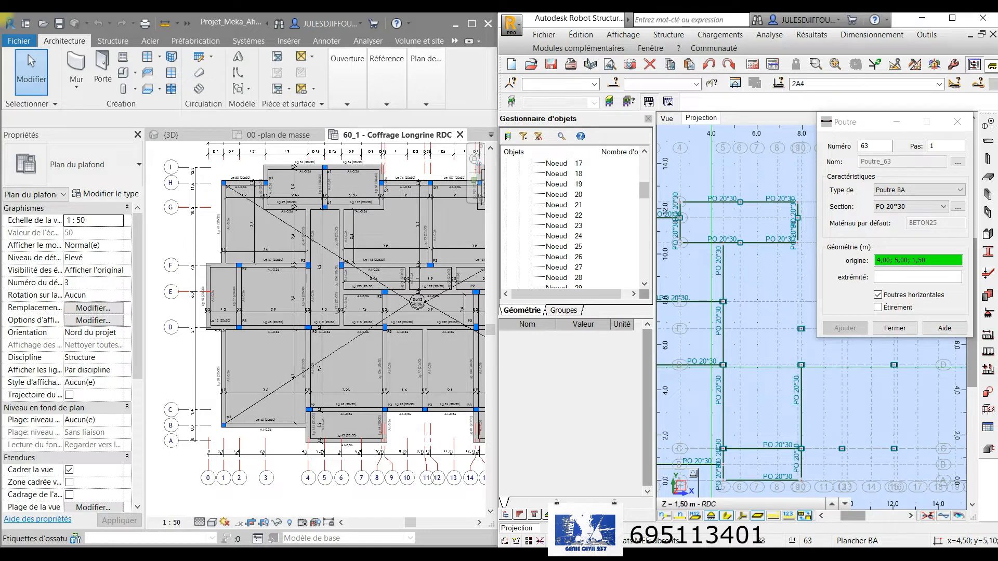
# Draw PO 20*30 beams to X 12,05: along axis D from 4,50; 5,10; 1,50 and along axis C from 7,95; 1,40; 1,50.
pyautogui.click(723, 365)
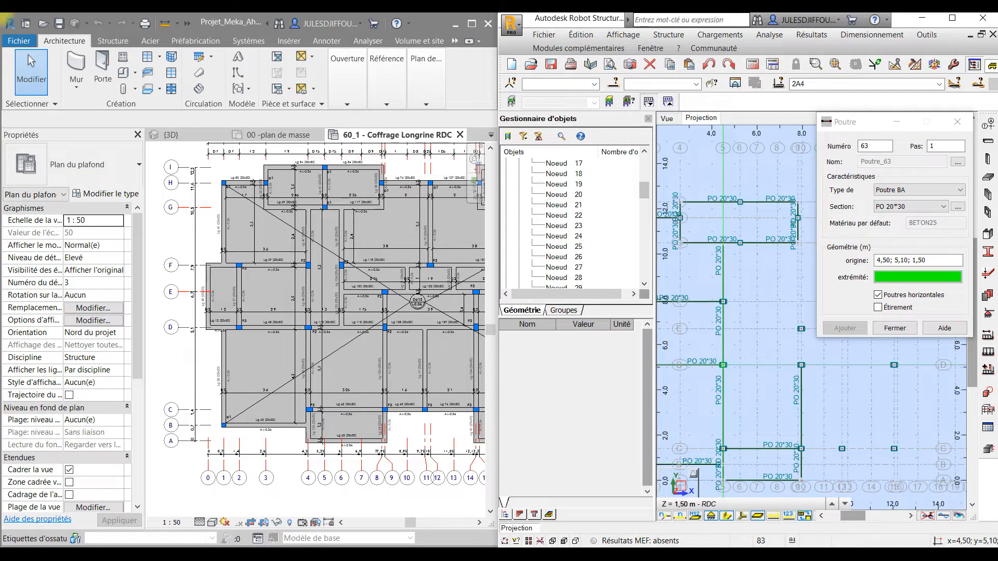
pyautogui.click(894, 365)
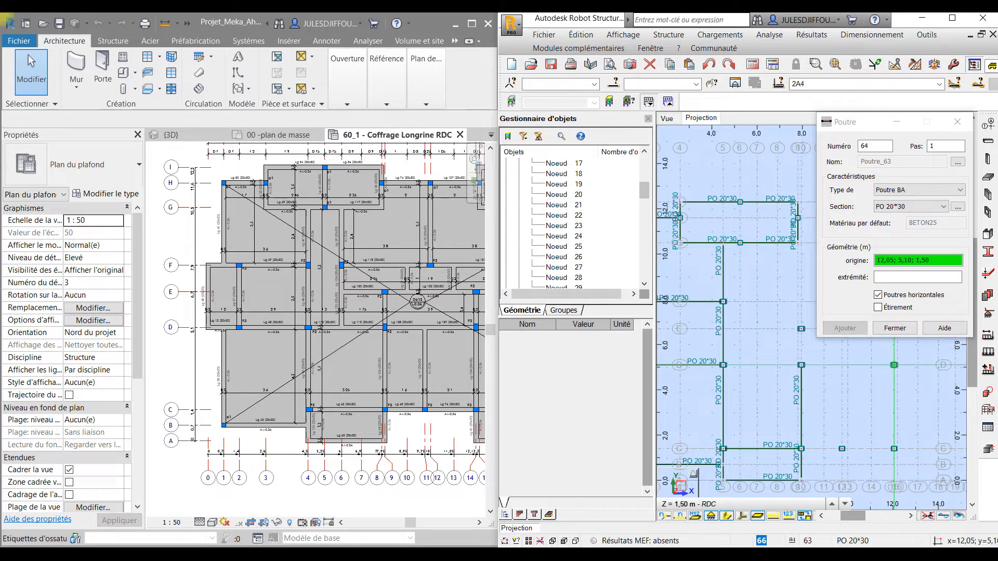
pyautogui.click(842, 449)
pyautogui.click(801, 449)
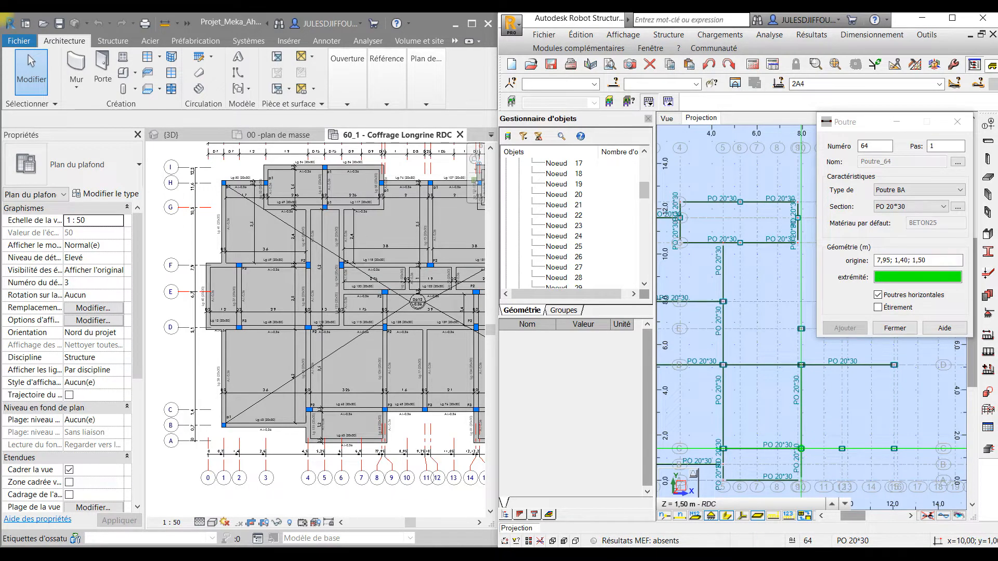
pyautogui.click(894, 448)
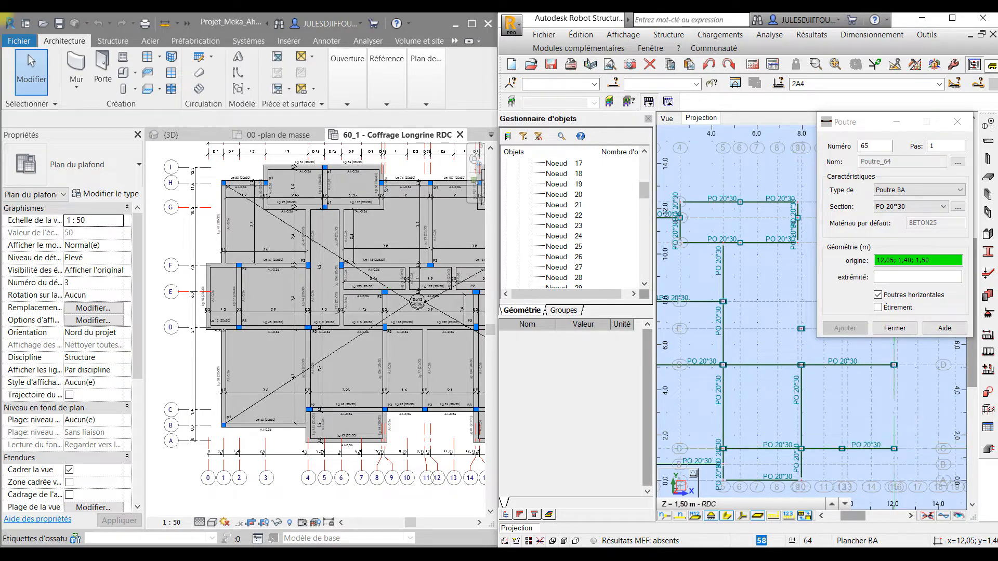
# Draw a PO 20*30 beam from 7,95; 5,10; 1,50 up to the column at 7,95; 6,70; 1,50 on axis E.
pyautogui.click(902, 399)
pyautogui.moveTo(901, 399); pyautogui.dragTo(878, 487, button='middle')
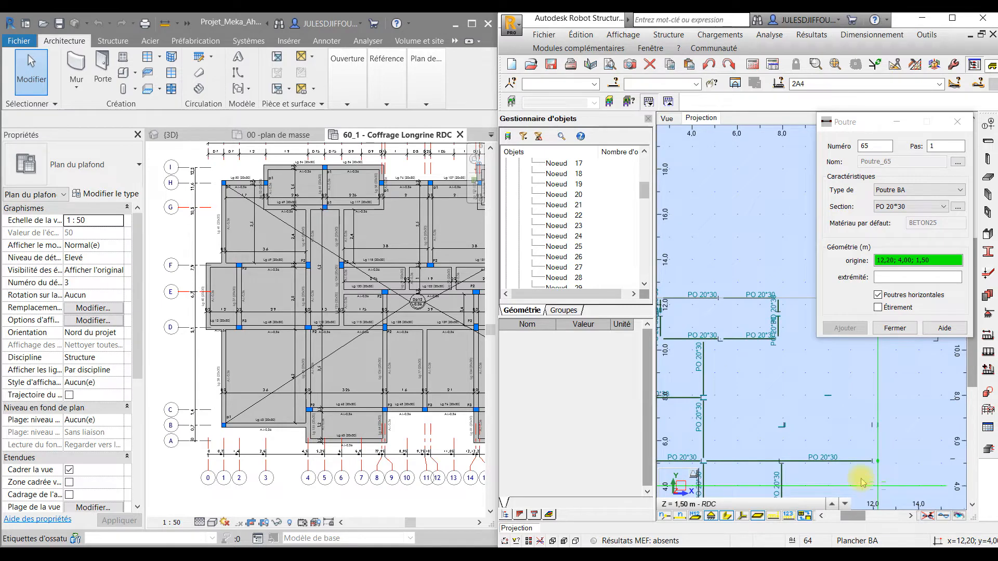
pyautogui.click(781, 462)
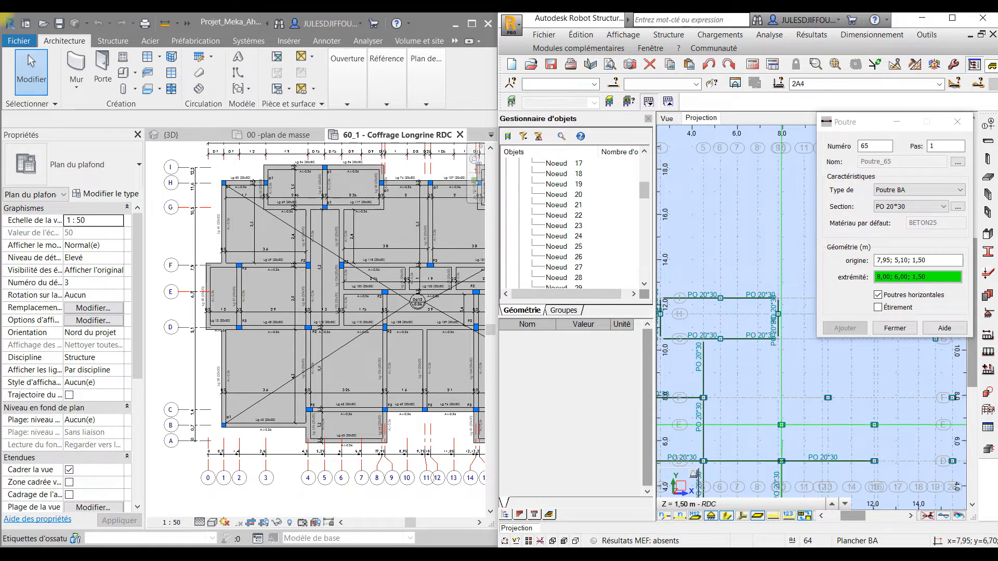
pyautogui.click(781, 425)
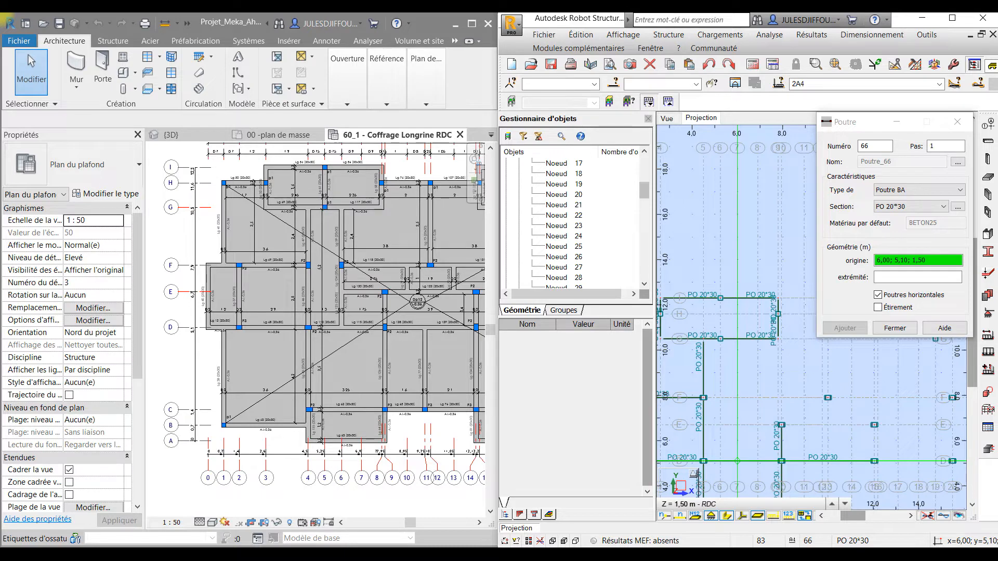
# Draw a PO 20*30 beam at X 6,00 from axis D at Y 5,10 to axis G, and finish the beam definition.
pyautogui.click(737, 461)
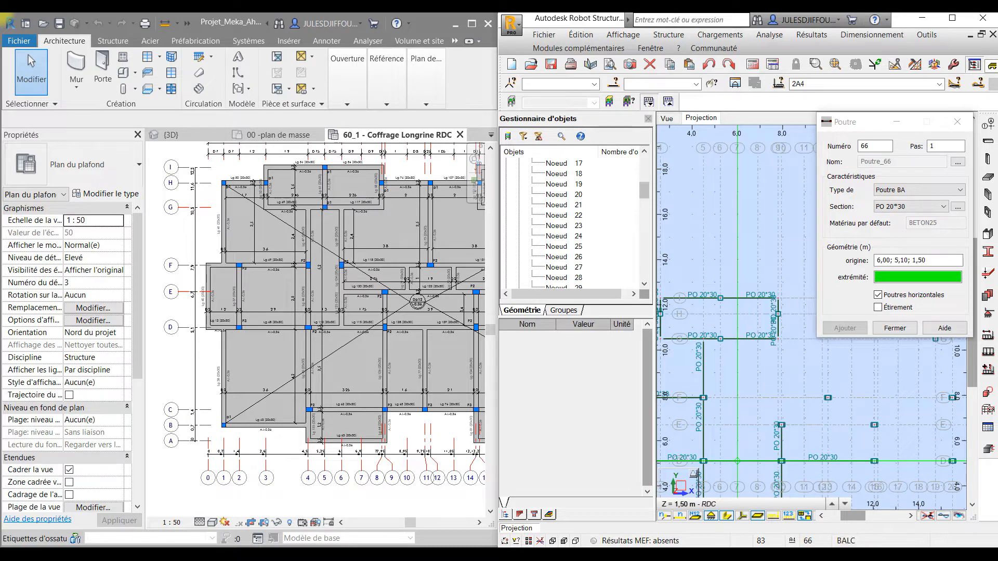
pyautogui.click(737, 339)
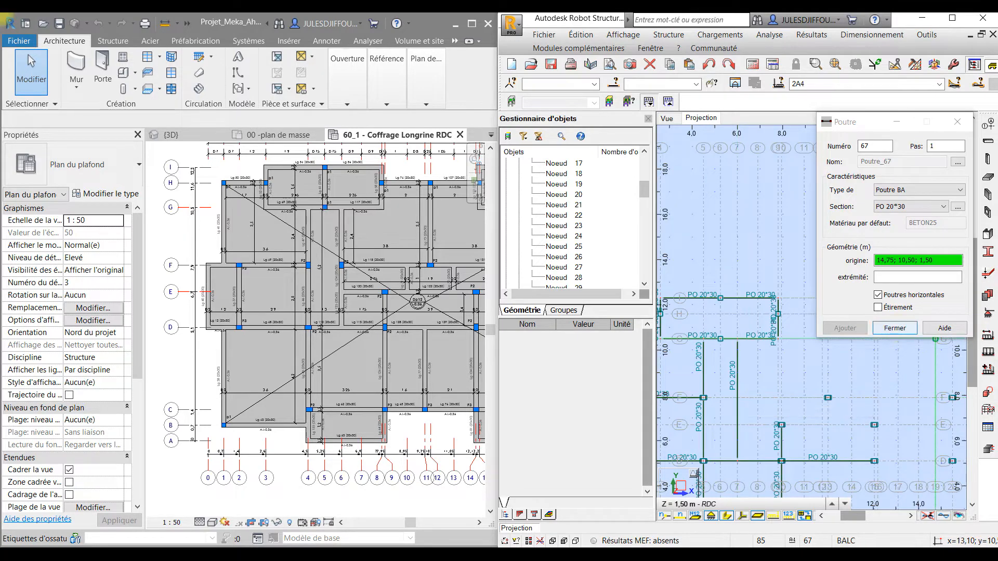
pyautogui.moveTo(782, 403); pyautogui.dragTo(850, 378, button='middle')
pyautogui.click(895, 328)
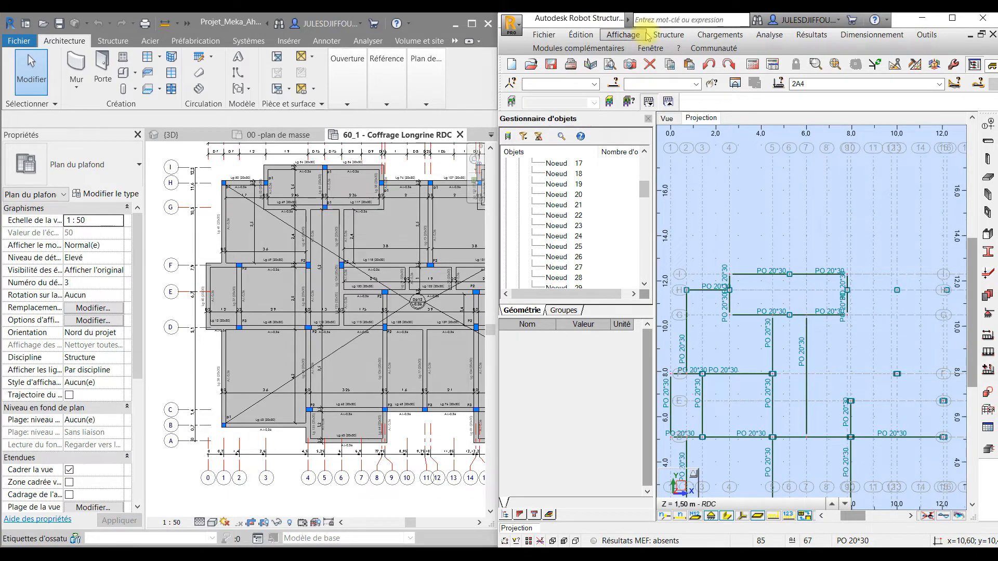
# Place a PT 20*30 column with a height of 1.5 m, extending downward, at 6,00; 7,90; 1,50 on axis F.
pyautogui.click(669, 35)
pyautogui.click(687, 167)
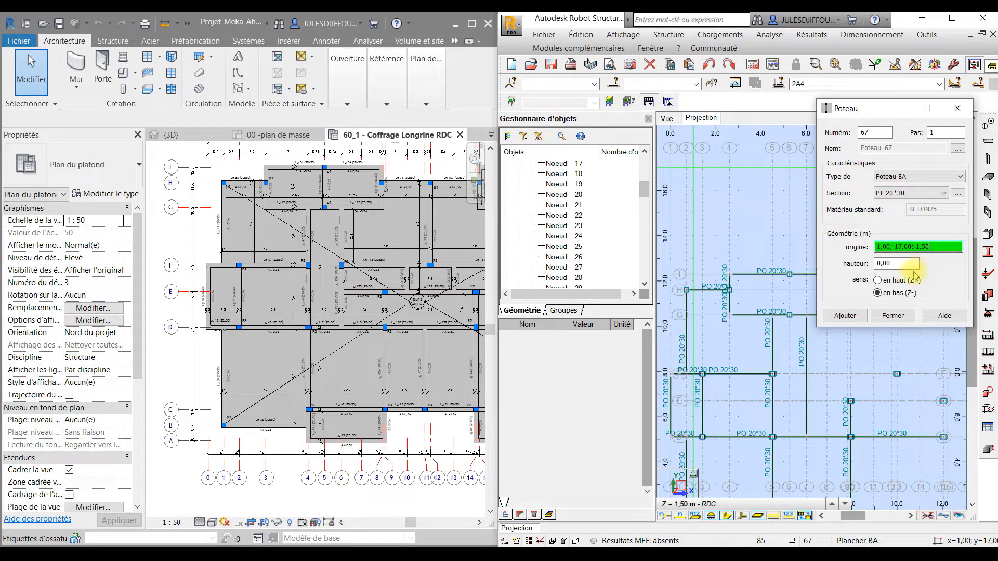
pyautogui.click(876, 264)
pyautogui.write('1.5')
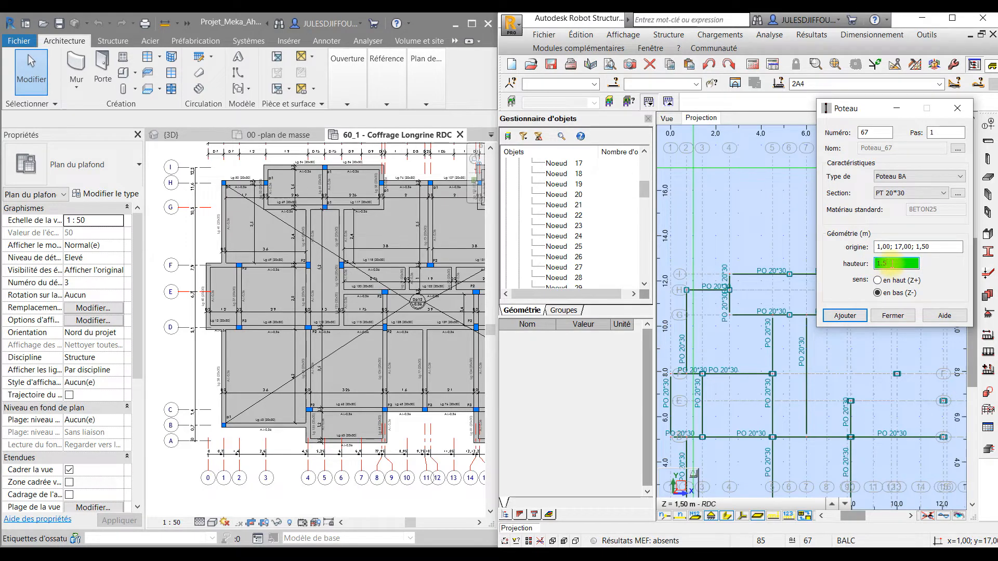
pyautogui.click(942, 246)
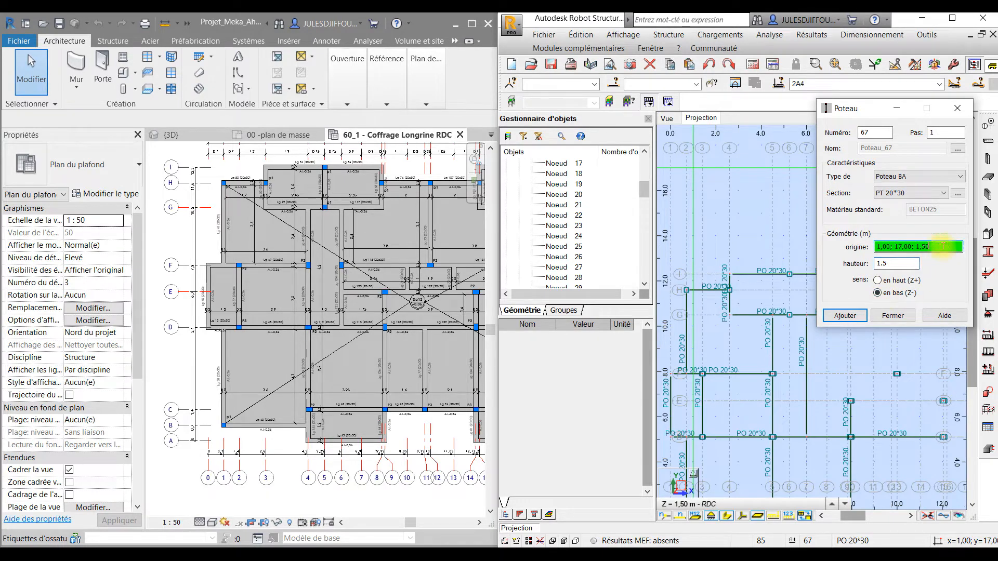
pyautogui.click(805, 374)
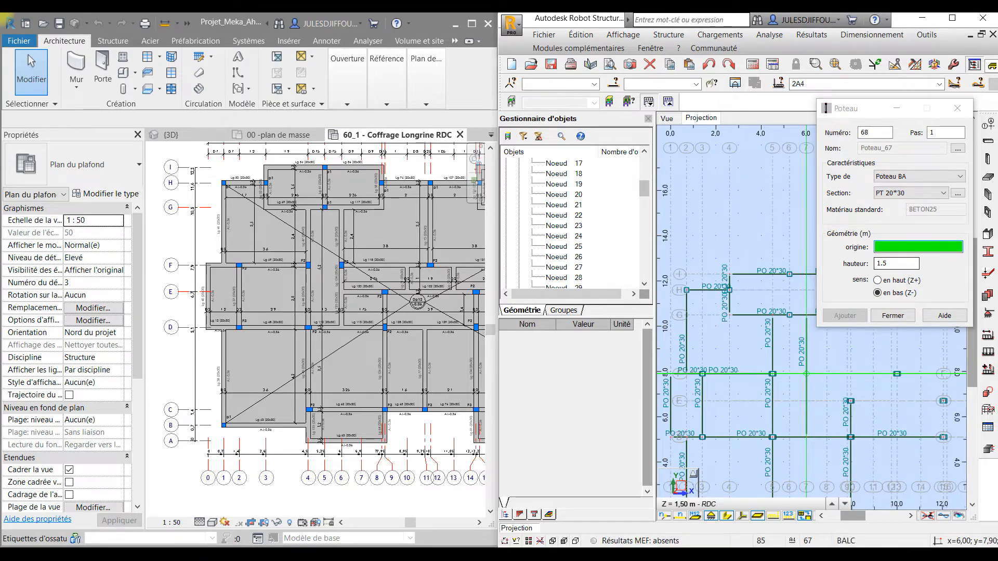
# Place another PT 20*30 column, 1,50 m high, at 14,00; 7,90; 1,50 on axis F and finish the column definition.
pyautogui.moveTo(832, 373); pyautogui.dragTo(742, 400, button='middle')
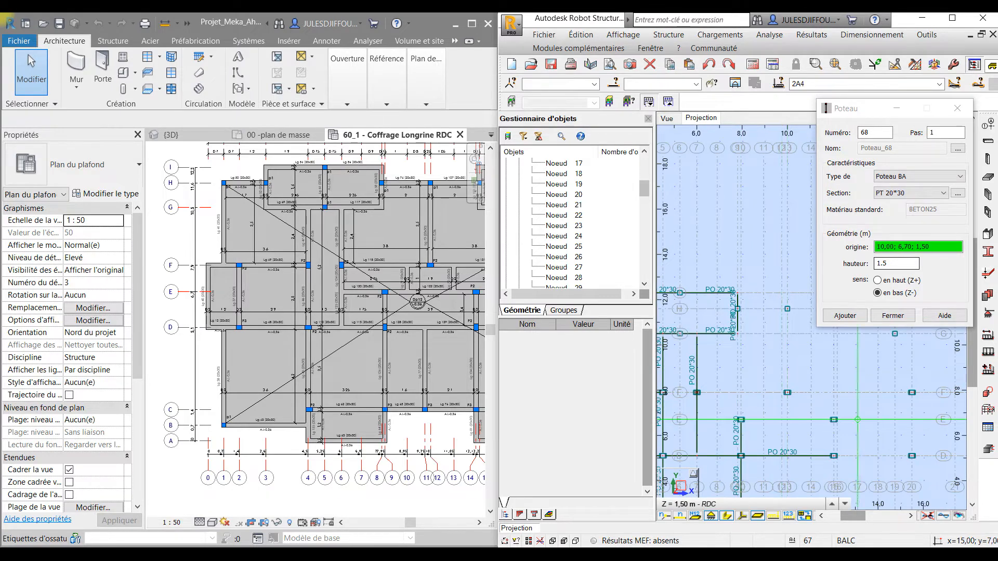
pyautogui.click(877, 392)
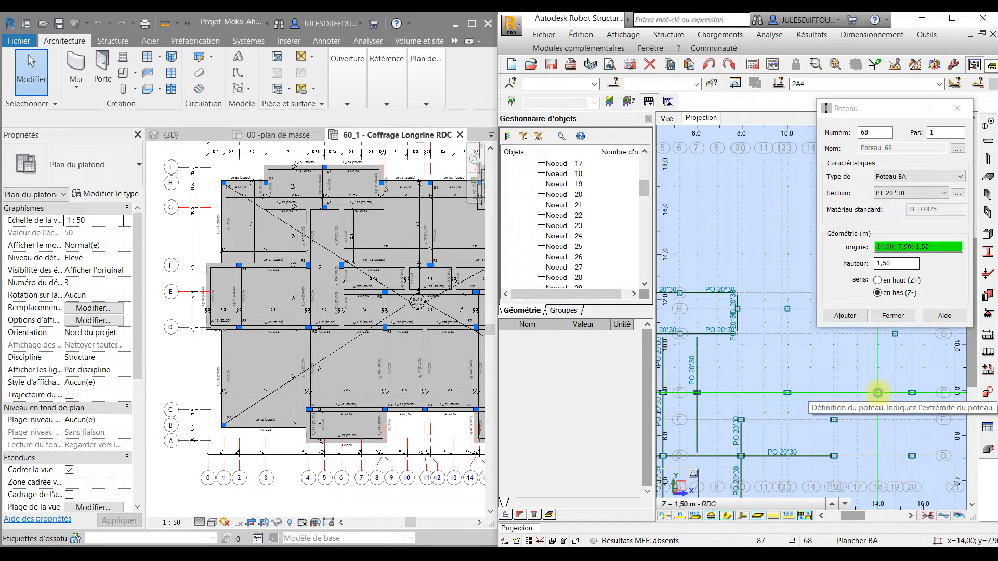
pyautogui.click(878, 392)
pyautogui.click(878, 413)
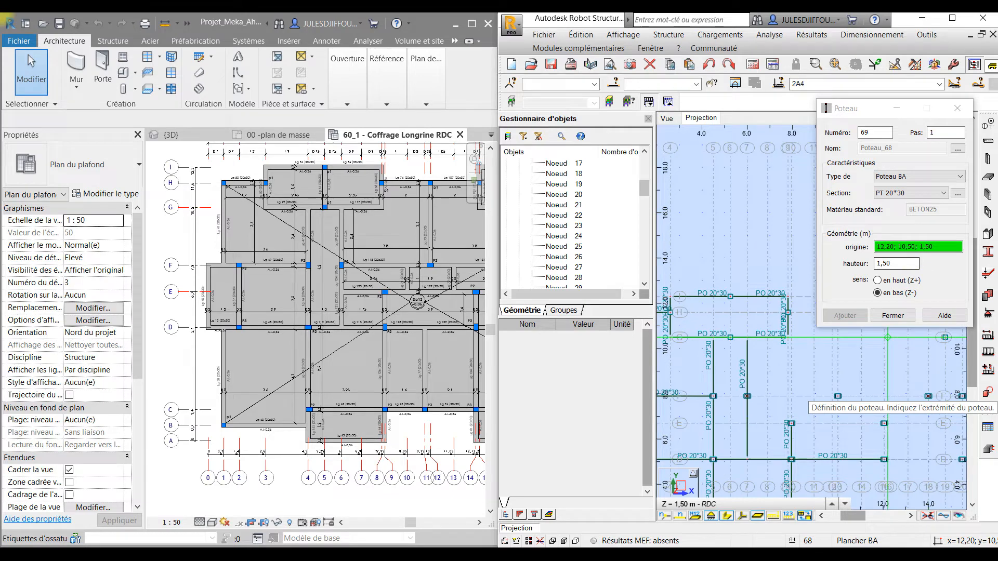
pyautogui.click(897, 316)
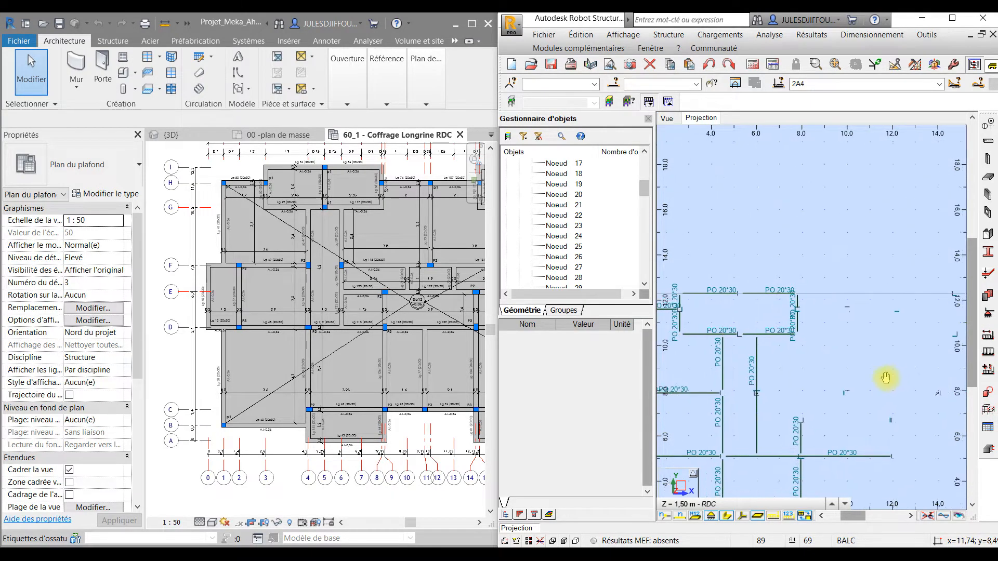
# Draw a PO 20*30 beam along axis E from 6,00; 6,70; 1,50 to 14,00; 6,70; 1,50.
pyautogui.click(654, 47)
pyautogui.click(664, 34)
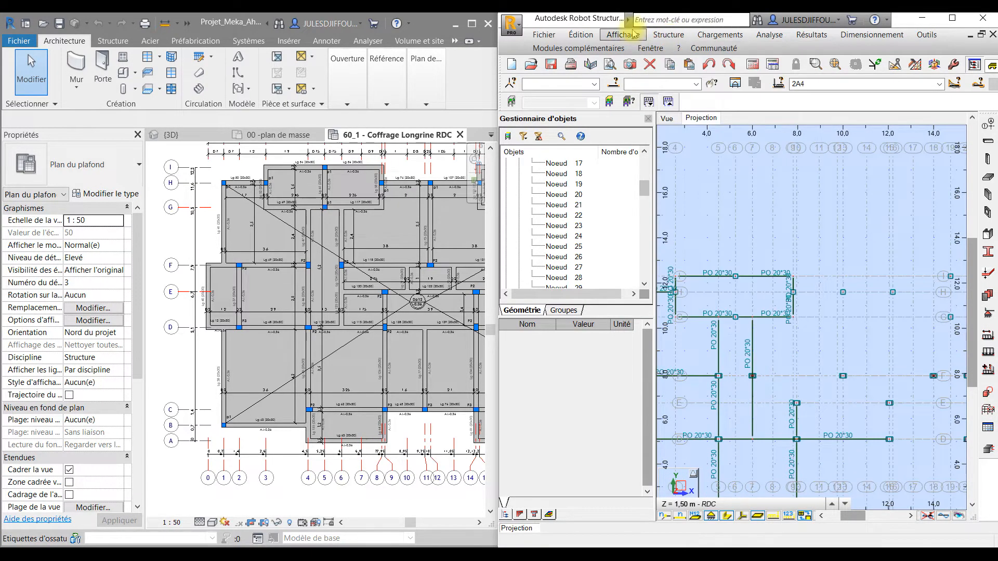
pyautogui.click(666, 36)
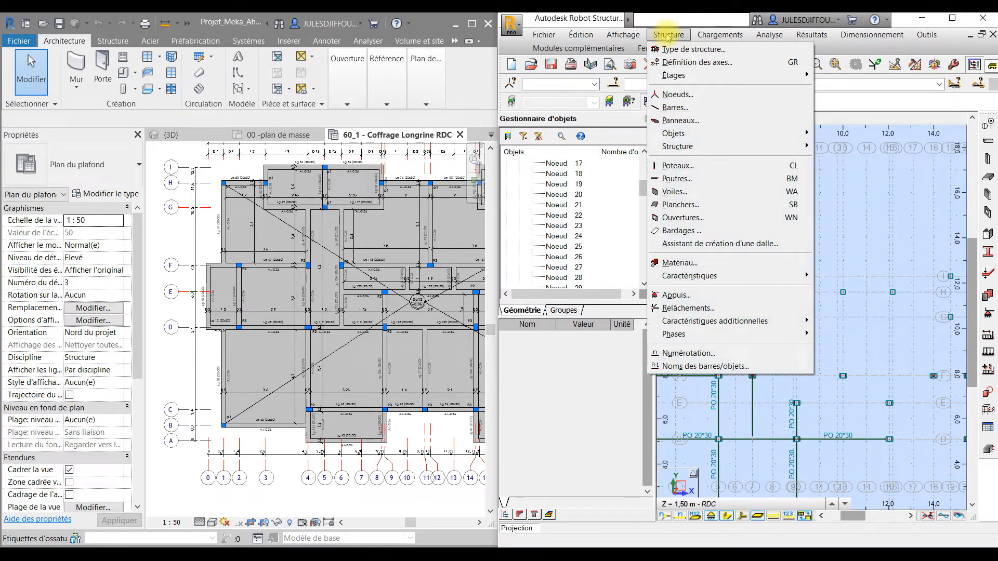
pyautogui.click(682, 179)
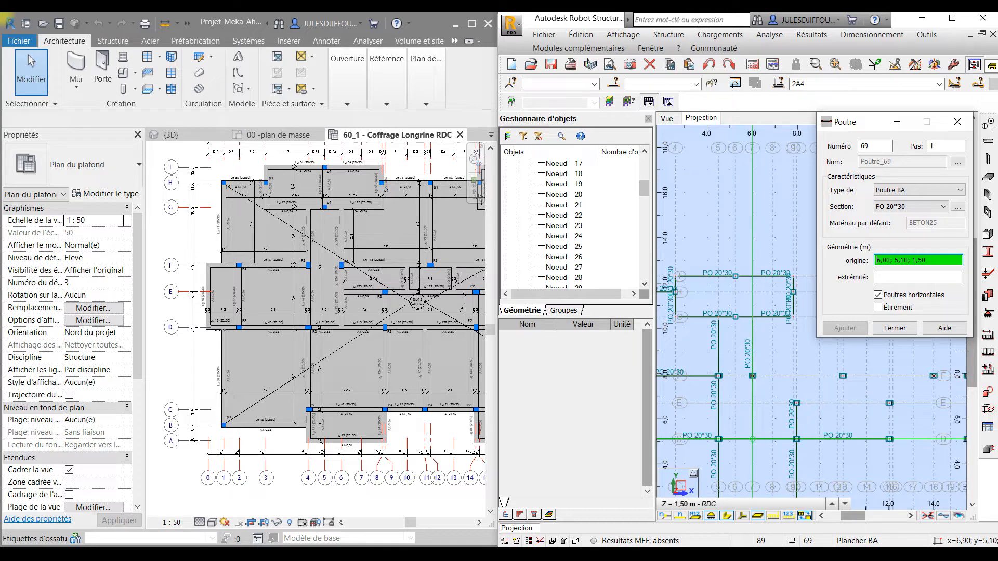
pyautogui.click(752, 403)
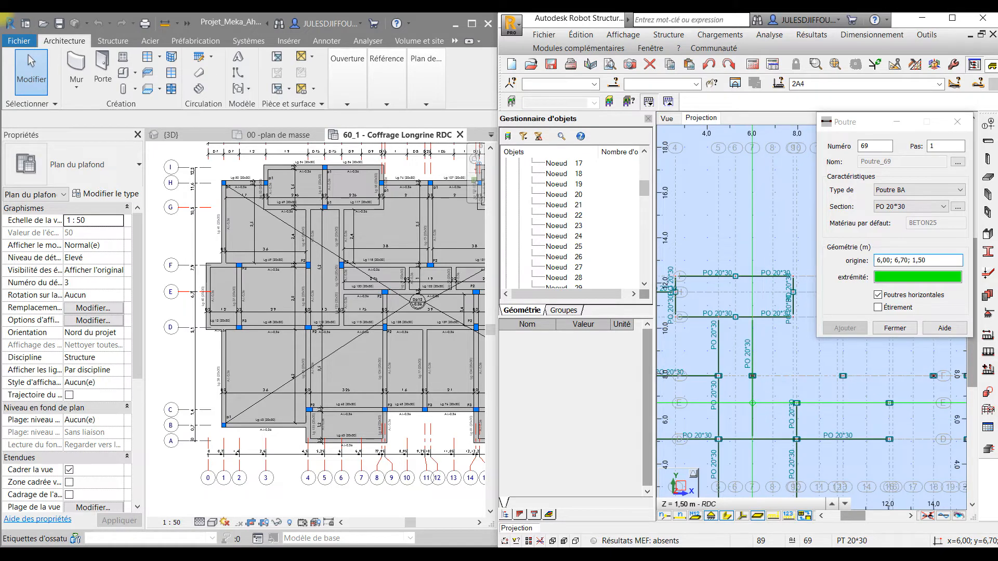
pyautogui.scroll(-1, 853, 475)
pyautogui.scroll(-1, 757, 419)
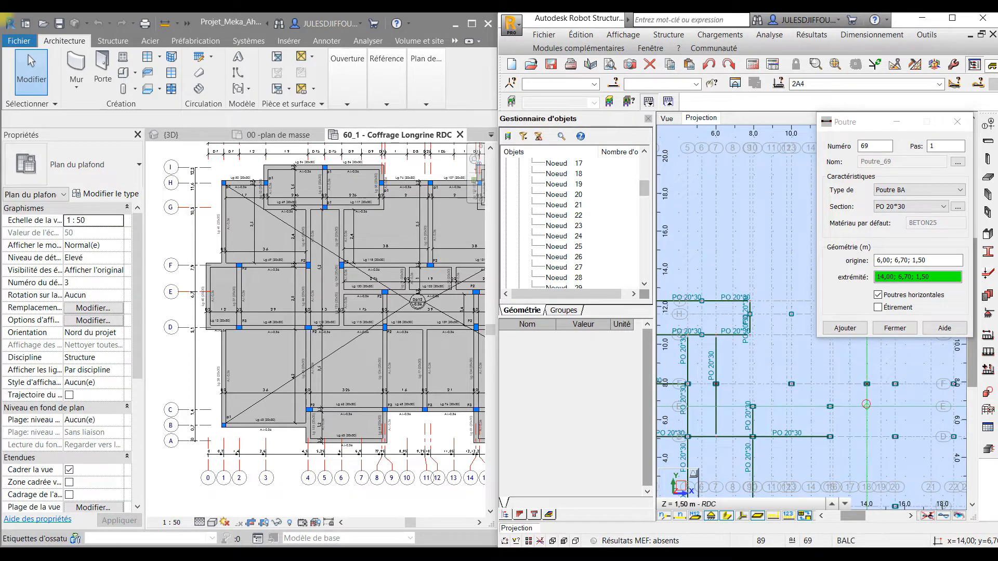
pyautogui.click(866, 405)
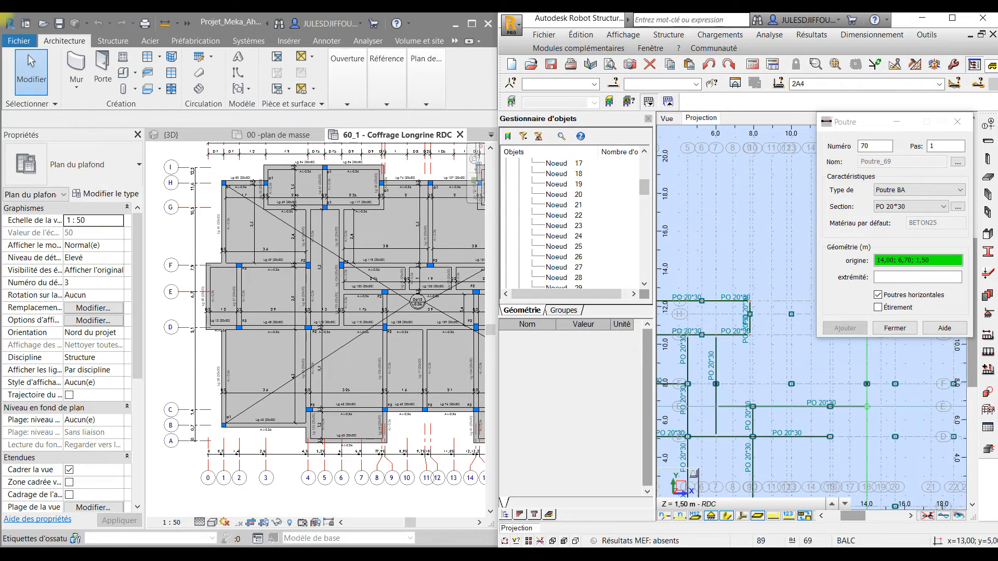
# Draw PO 20*30 beams at X 12,05 from Y 5,10 to Y 6,70 and along axis F (Y 7,90) from X 6,00 to X 14,00.
pyautogui.click(830, 437)
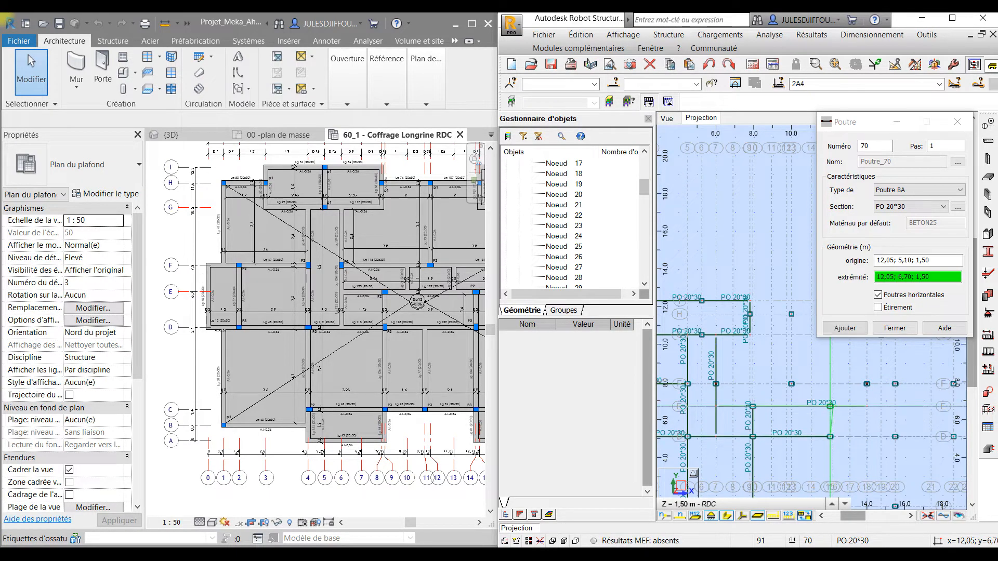
pyautogui.click(830, 406)
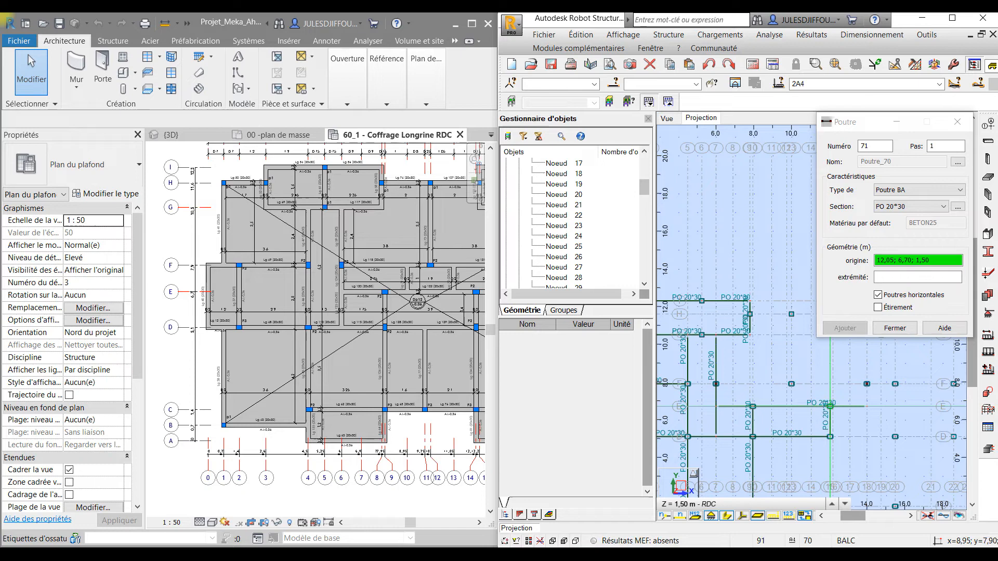
pyautogui.click(732, 383)
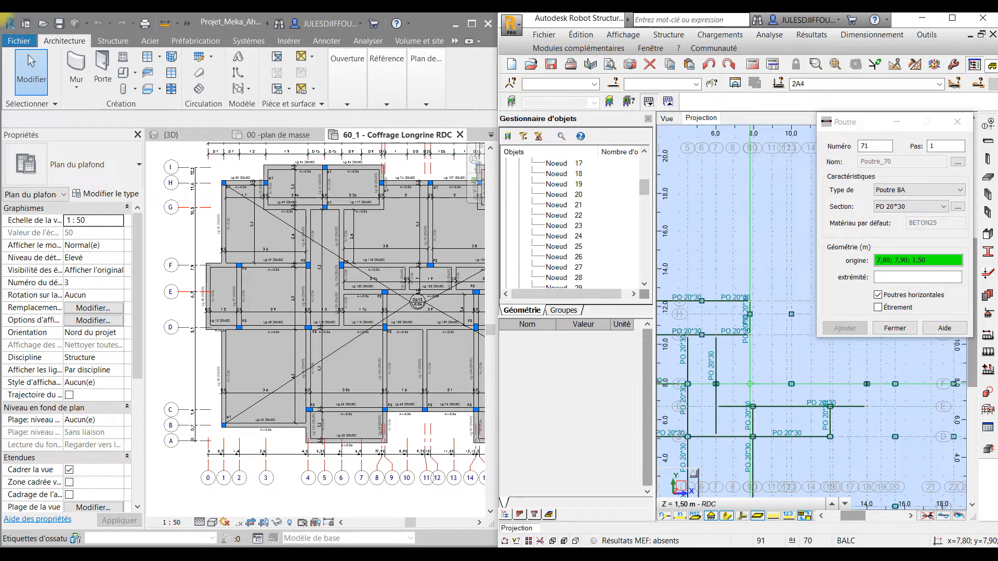
pyautogui.click(715, 383)
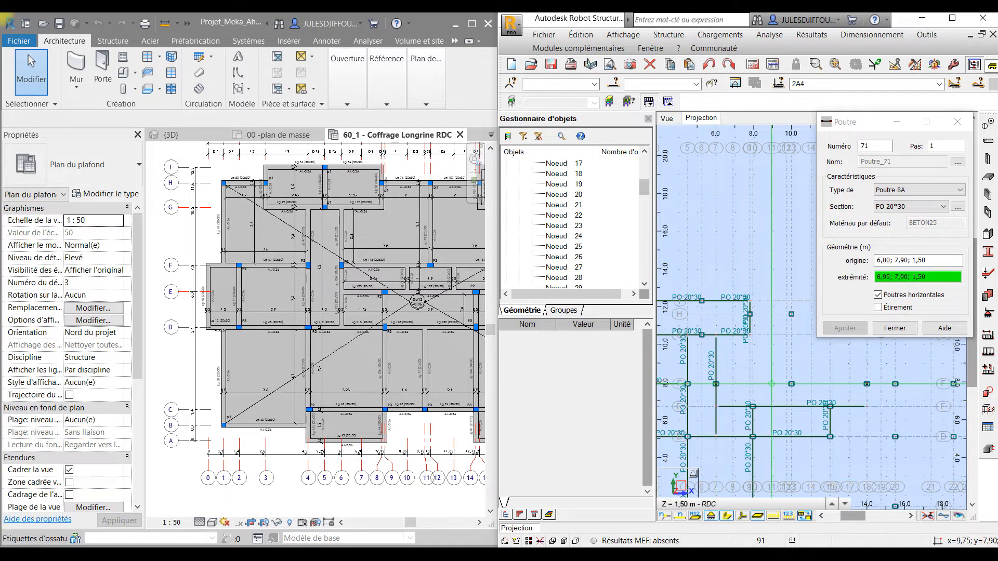
pyautogui.click(867, 384)
pyautogui.moveTo(867, 384); pyautogui.dragTo(869, 405, button='middle')
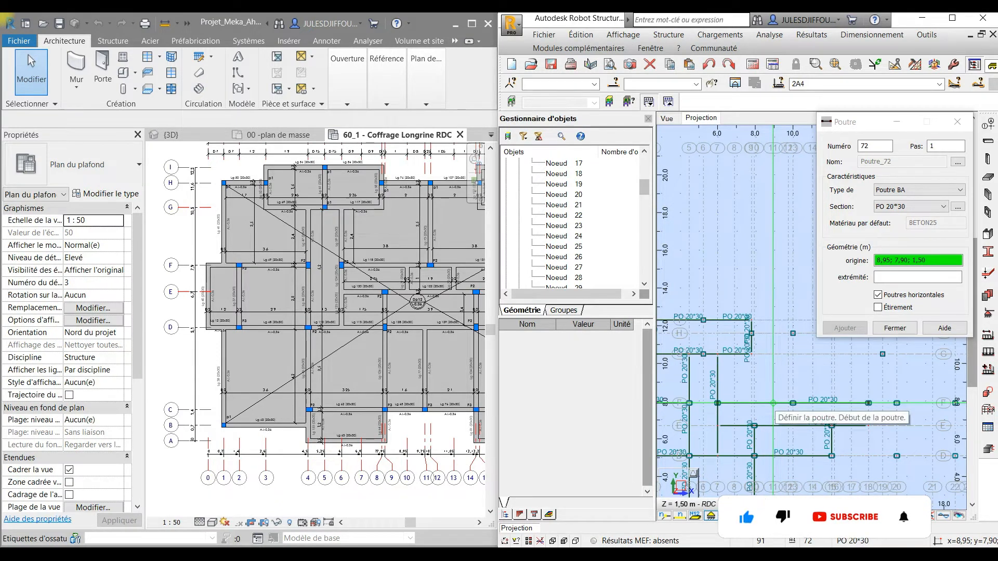
# Draw two short PO 20*30 beams from axis F (Y 7,90) to axis E (Y 6,70), at X 8,95 and X 11,05.
pyautogui.click(772, 402)
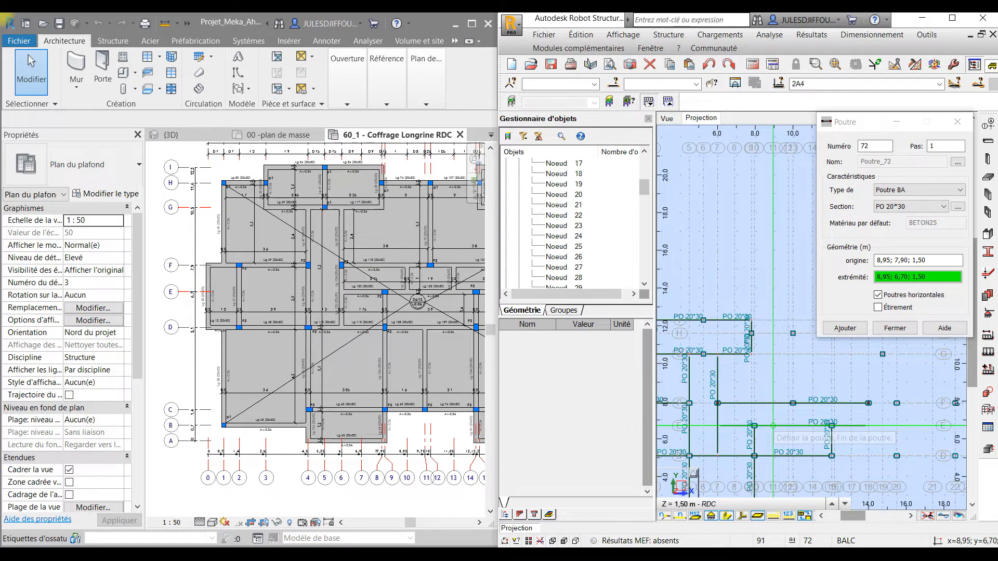
pyautogui.click(773, 425)
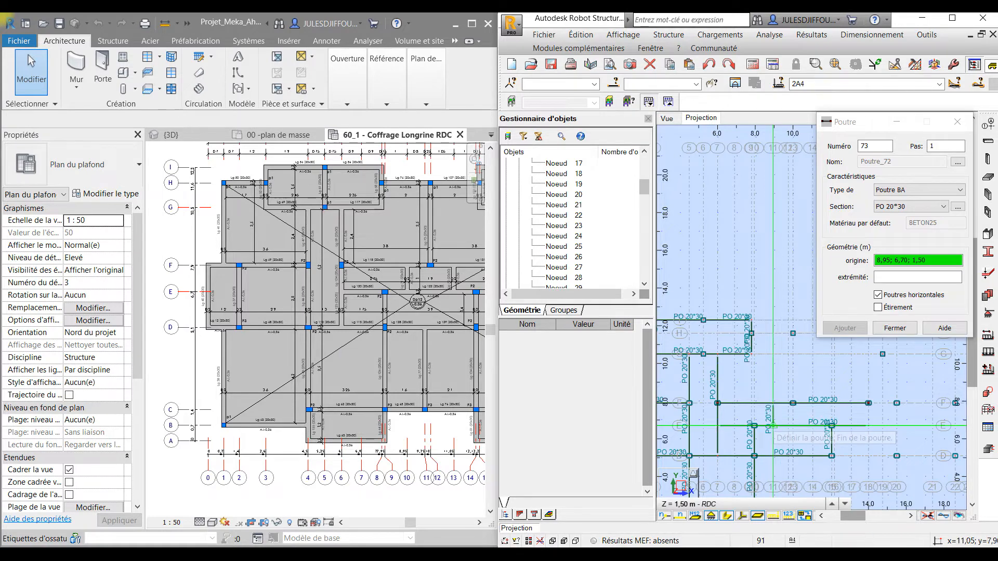
pyautogui.click(813, 403)
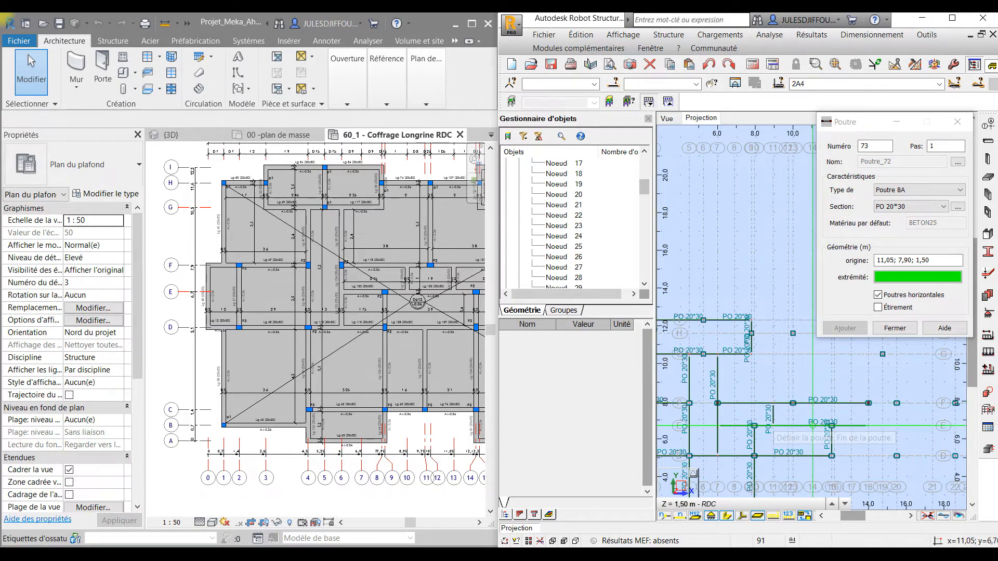
pyautogui.click(813, 425)
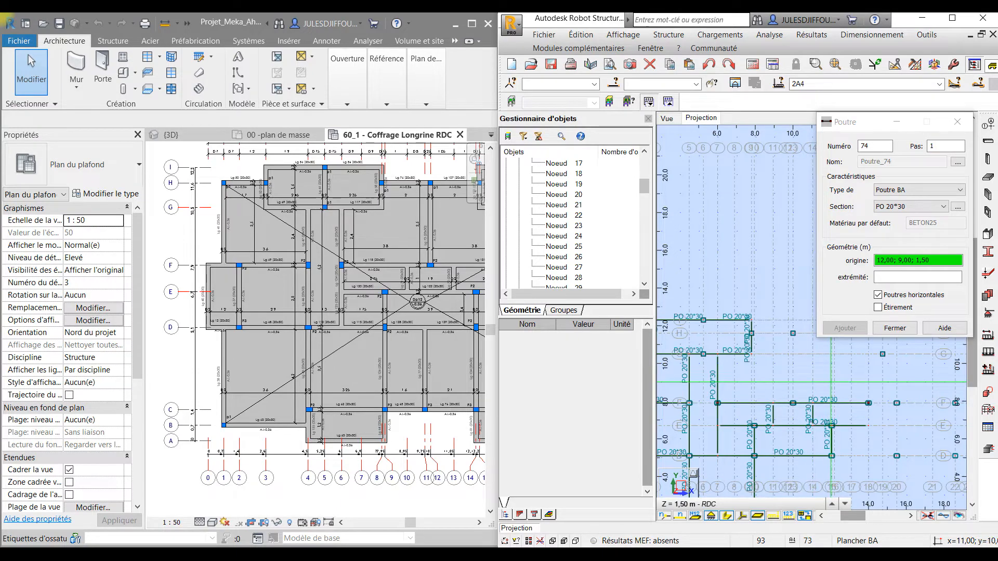
# Draw a PO 20*30 beam along axis H from the column at 7,80; 11,60; 1,50 to the column at 12,20; 11,60; 1,50.
pyautogui.moveTo(798, 385); pyautogui.dragTo(785, 413, button='middle')
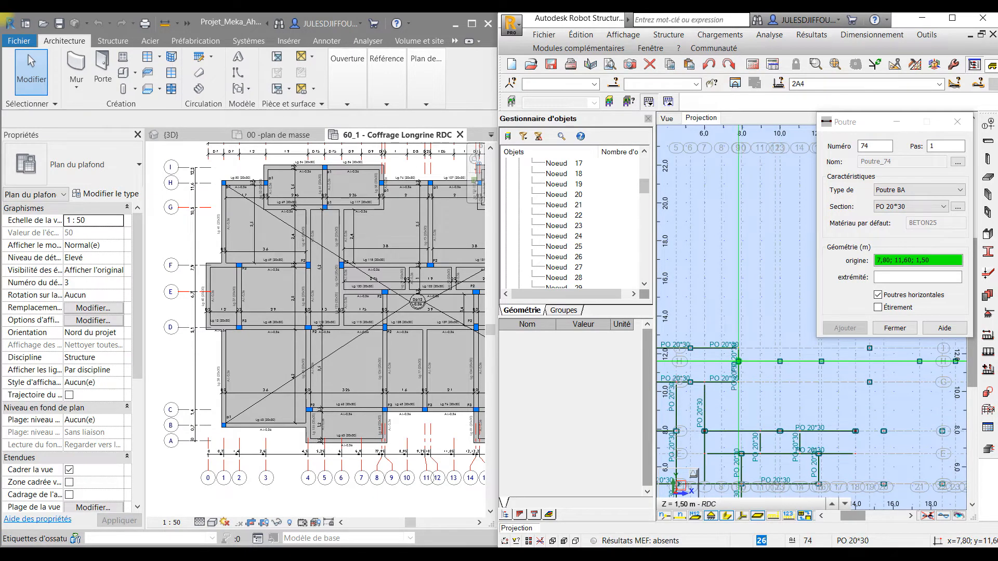
pyautogui.click(738, 362)
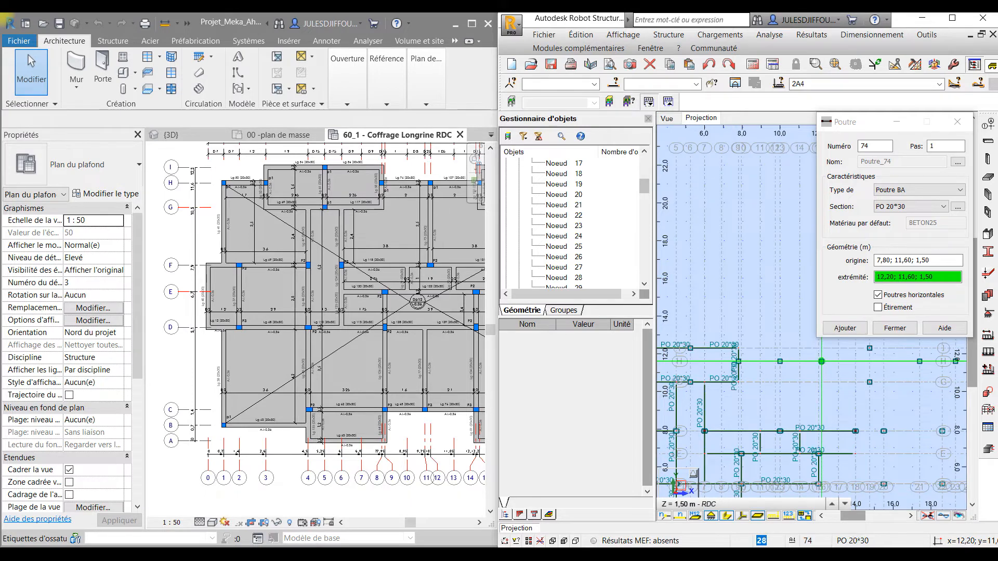
pyautogui.click(821, 361)
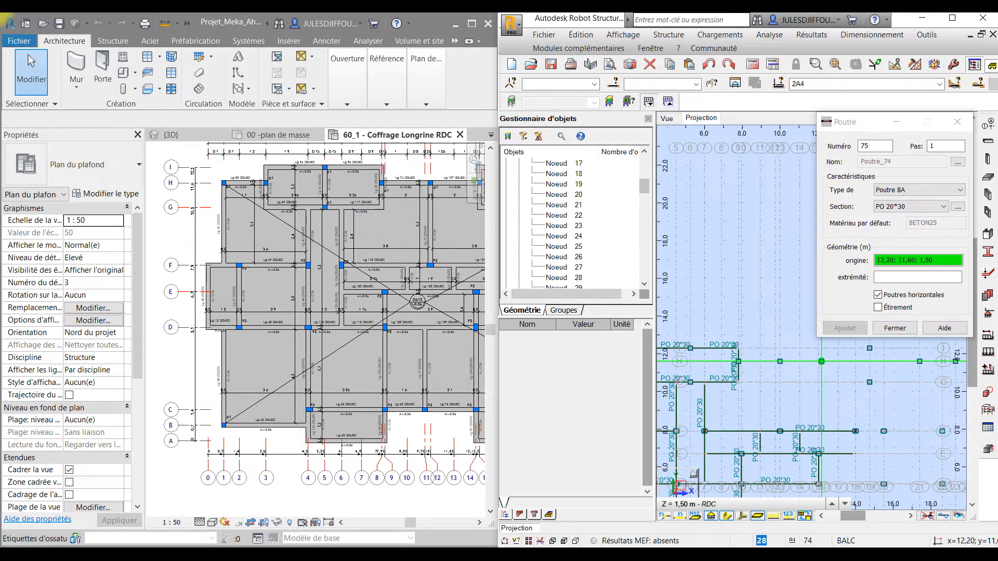
# Draw PO 20*30 beams at X 12,20 from Y 11,60 to 12,30, and along axis I to X 17,40 through the column at X 14,75.
pyautogui.moveTo(820, 361); pyautogui.dragTo(740, 391, button='middle')
pyautogui.scroll(1, 740, 391)
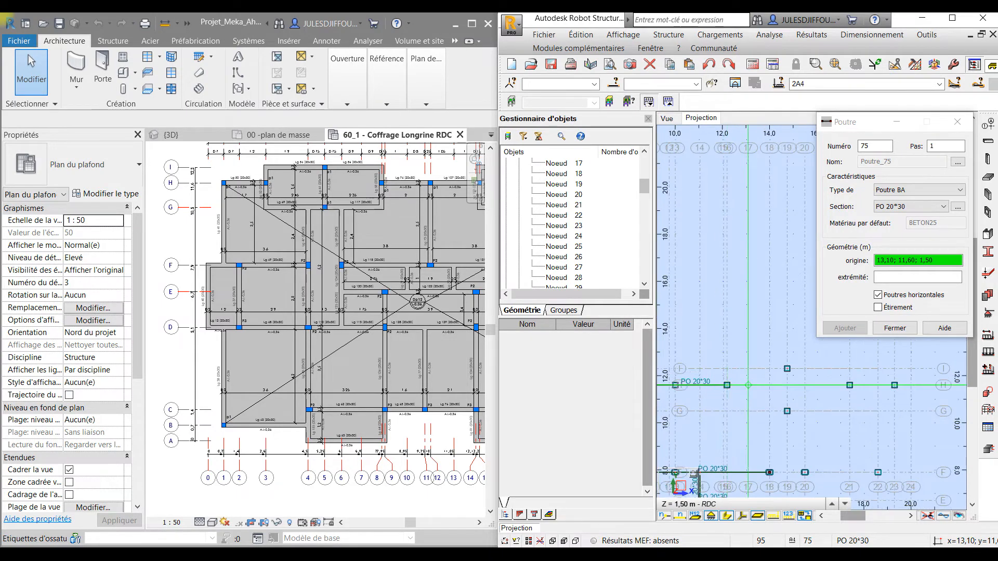
pyautogui.click(727, 385)
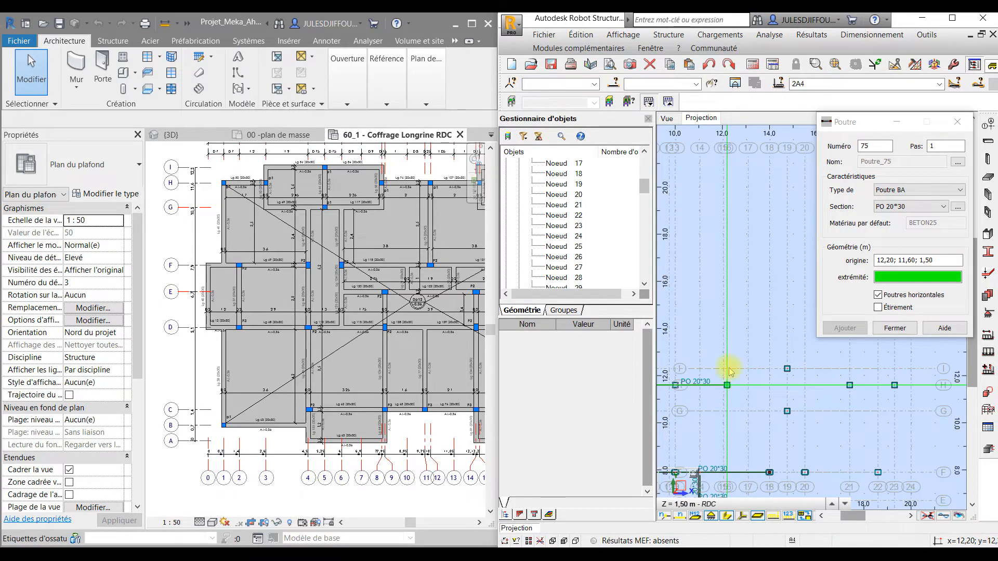
pyautogui.click(727, 368)
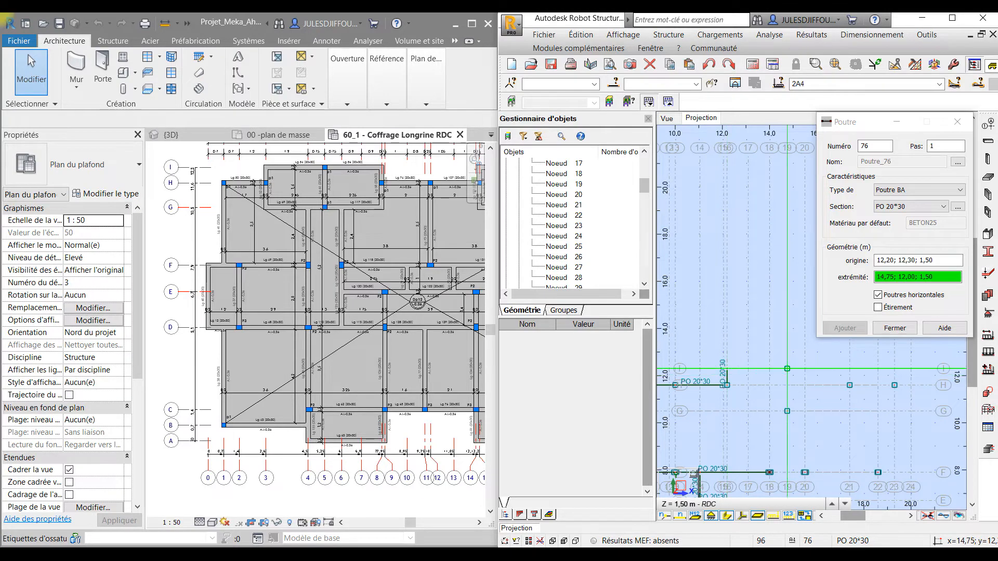
pyautogui.click(788, 368)
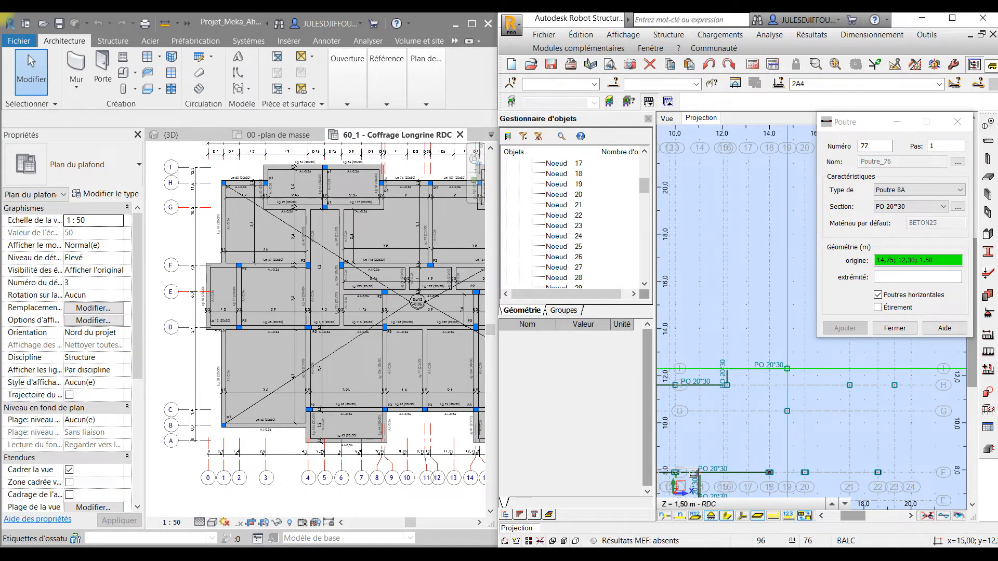
pyautogui.click(850, 369)
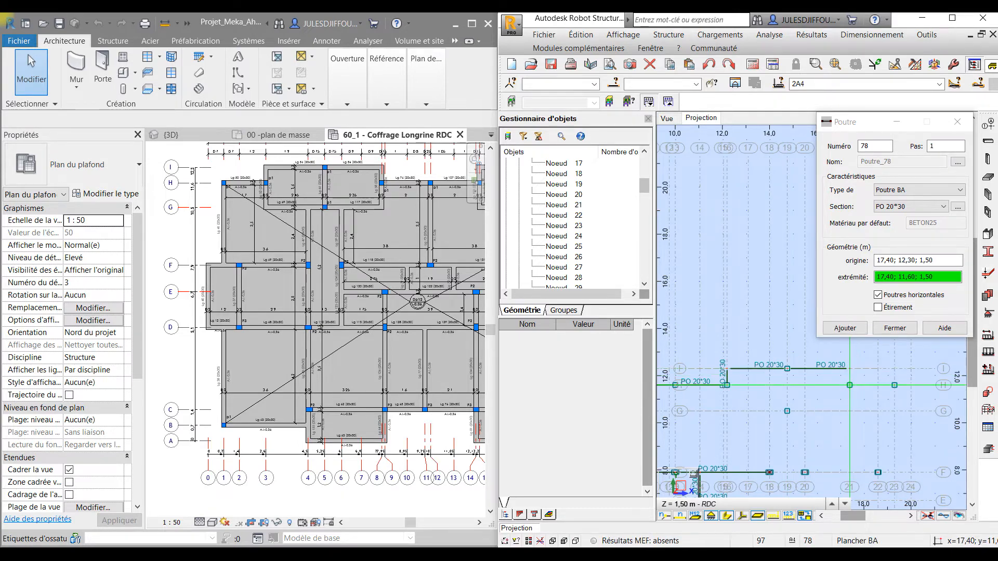
# Draw PO 20*30 beams at X 17,40 from Y 12,30 through 11,60 to 10,50, and along axis G back to X 12,20.
pyautogui.click(849, 385)
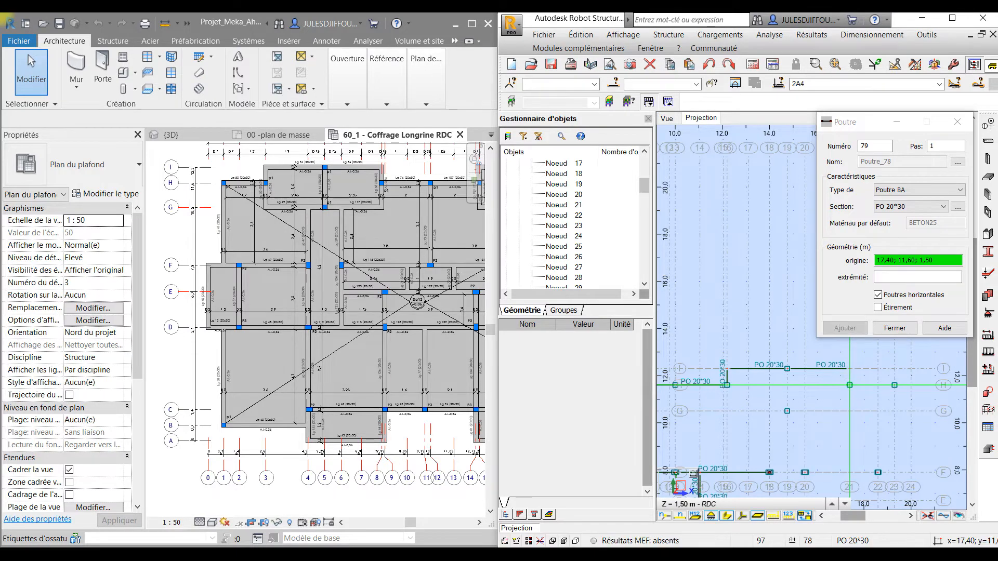
pyautogui.click(849, 411)
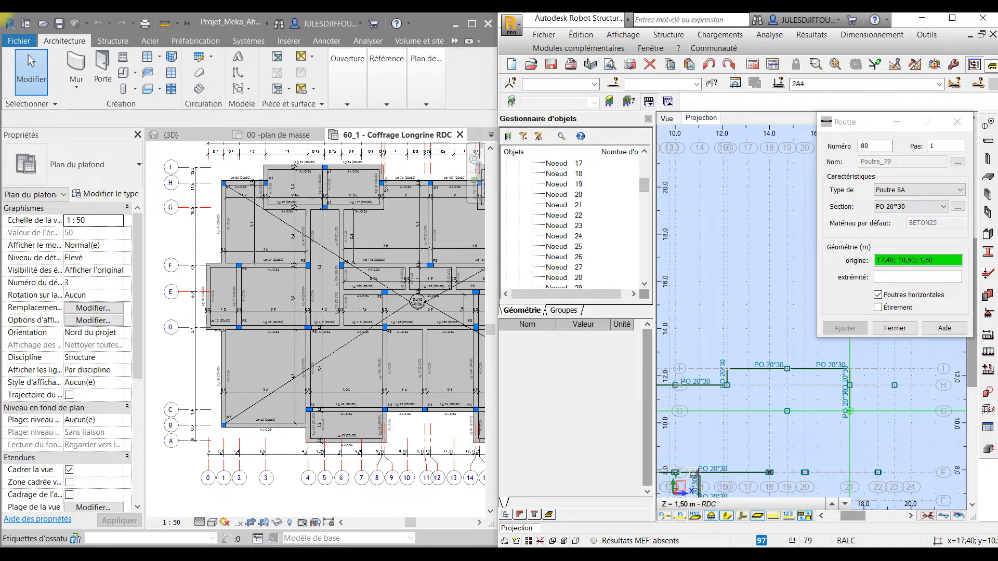
pyautogui.click(850, 411)
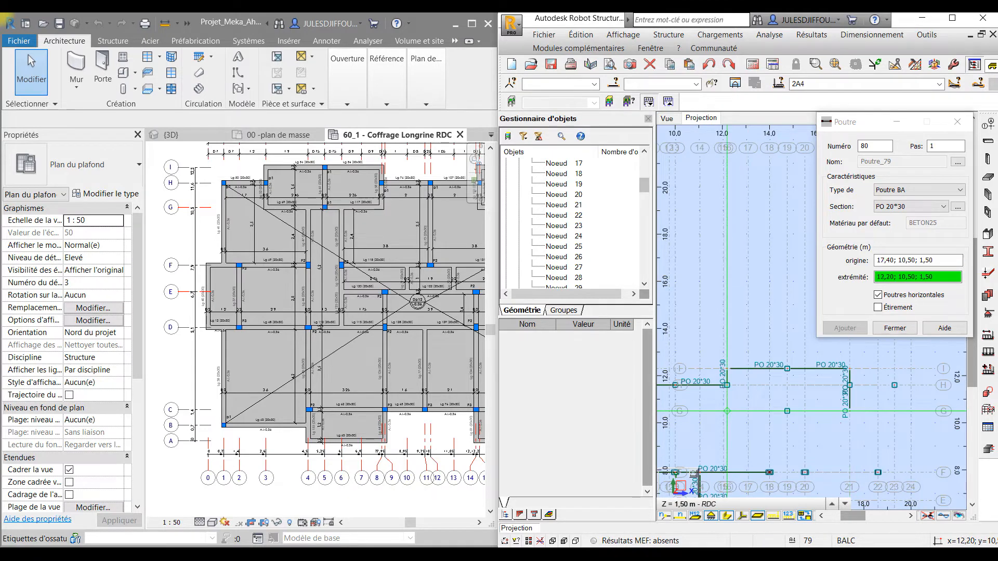
pyautogui.click(728, 411)
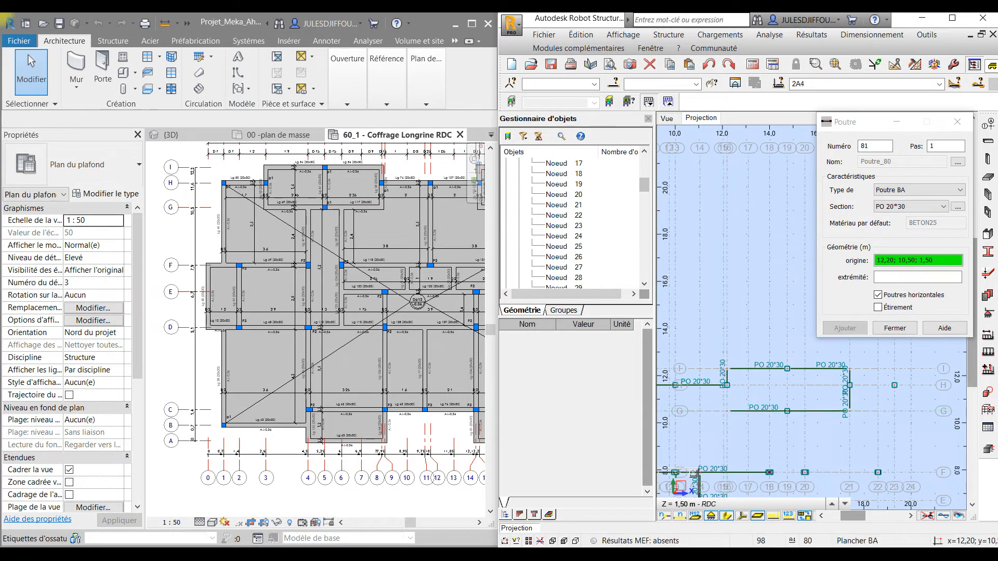
# Complete the PO 20*30 beam at X 12,20 from Y 10,50 to Y 11,60.
pyautogui.click(727, 385)
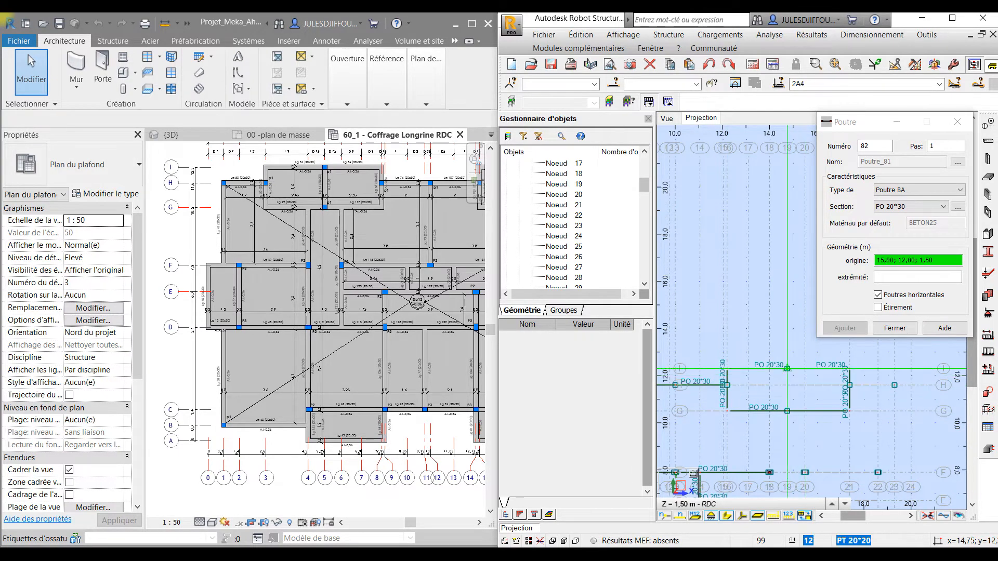
pyautogui.click(787, 368)
pyautogui.click(787, 411)
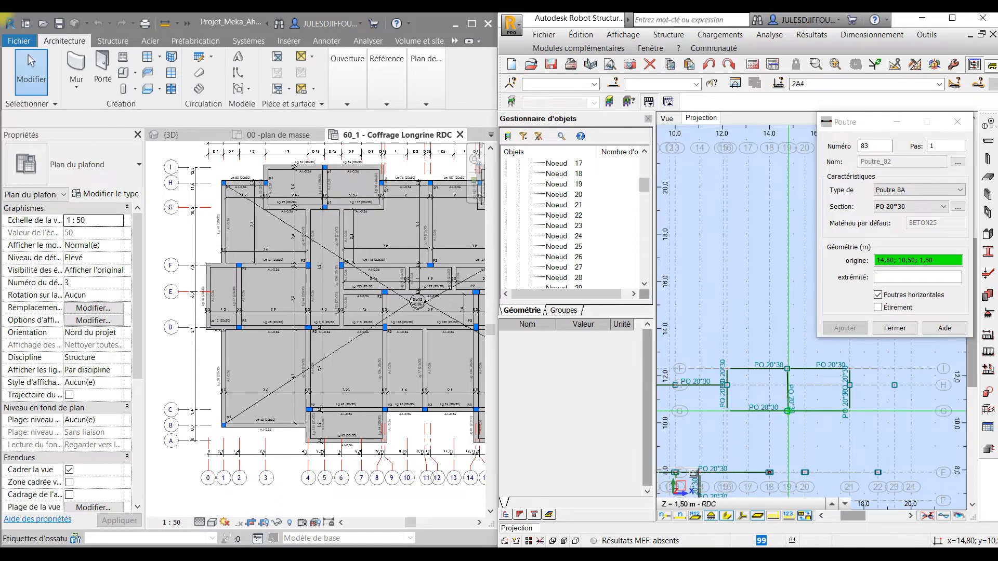
pyautogui.click(709, 64)
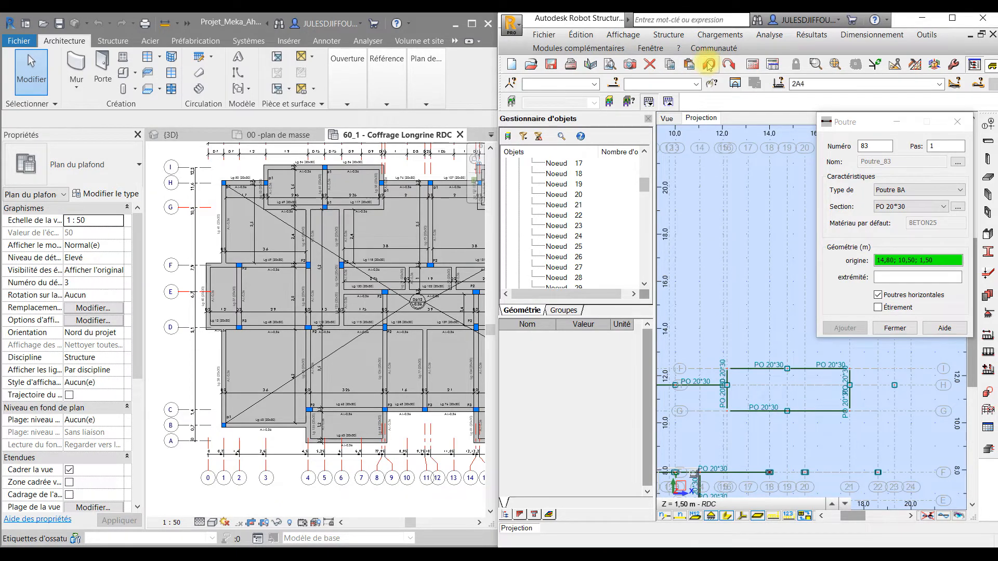
# Draw a PO 20*30 beam at X 14,75 from the column at Y 10,50 to the column at Y 12,30.
pyautogui.click(936, 263)
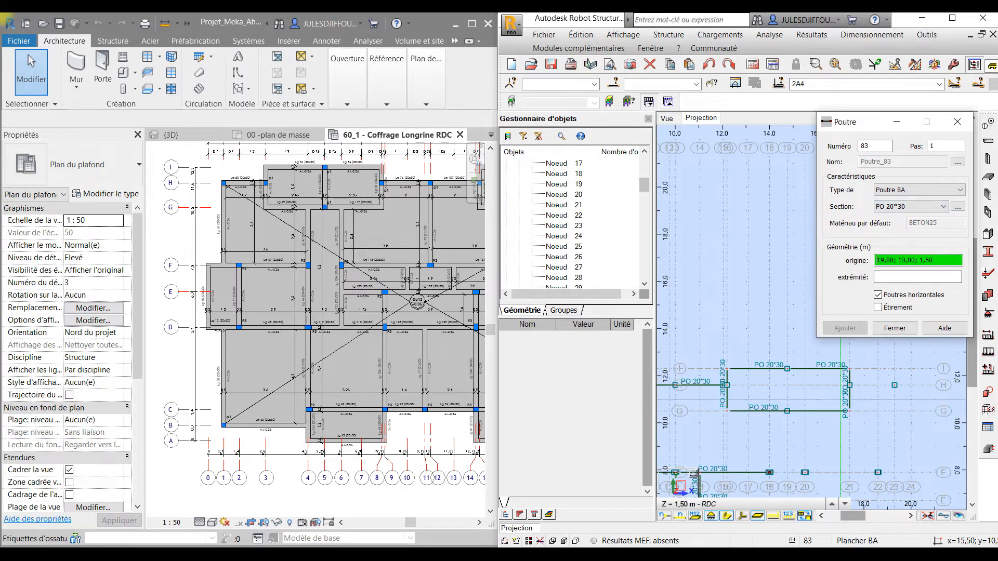
pyautogui.scroll(4, 789, 411)
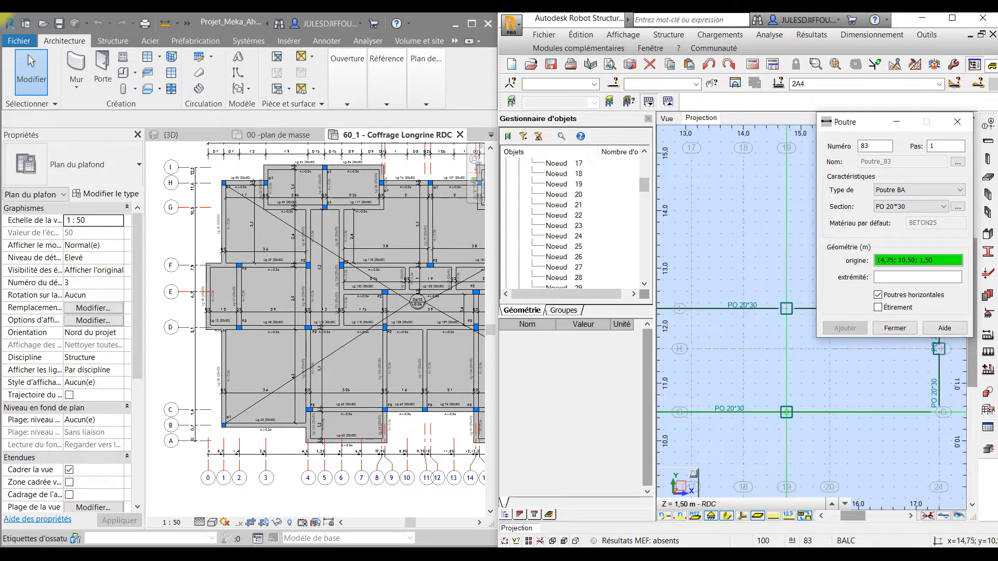
pyautogui.click(787, 413)
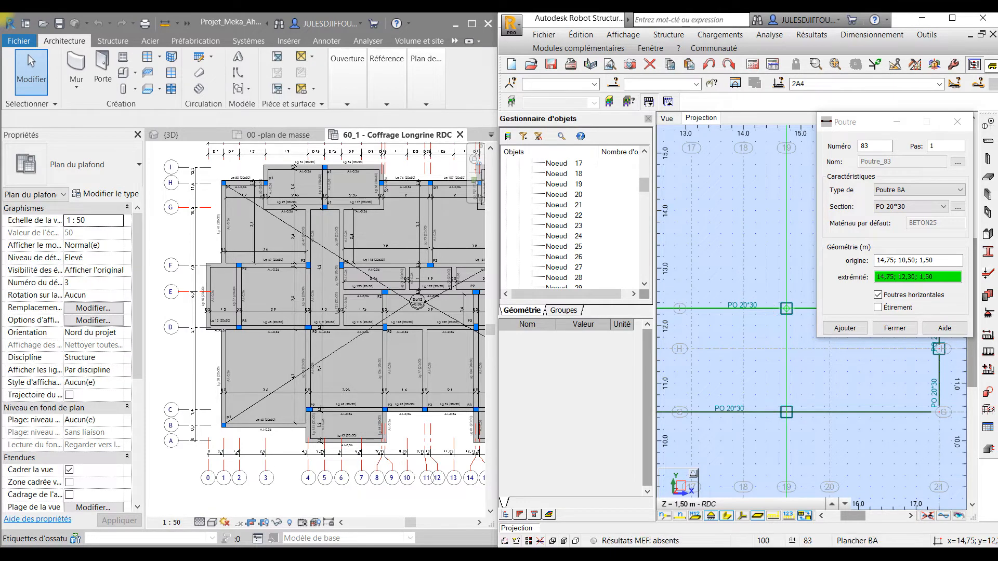
pyautogui.click(786, 308)
# Draw a PO 20*30 beam along axis H from 17,40; 11,60; 1,50 to the column at 19,30; 11,60; 1,50.
pyautogui.scroll(-2, 795, 379)
pyautogui.scroll(-2, 841, 404)
pyautogui.moveTo(841, 404); pyautogui.dragTo(713, 401, button='middle')
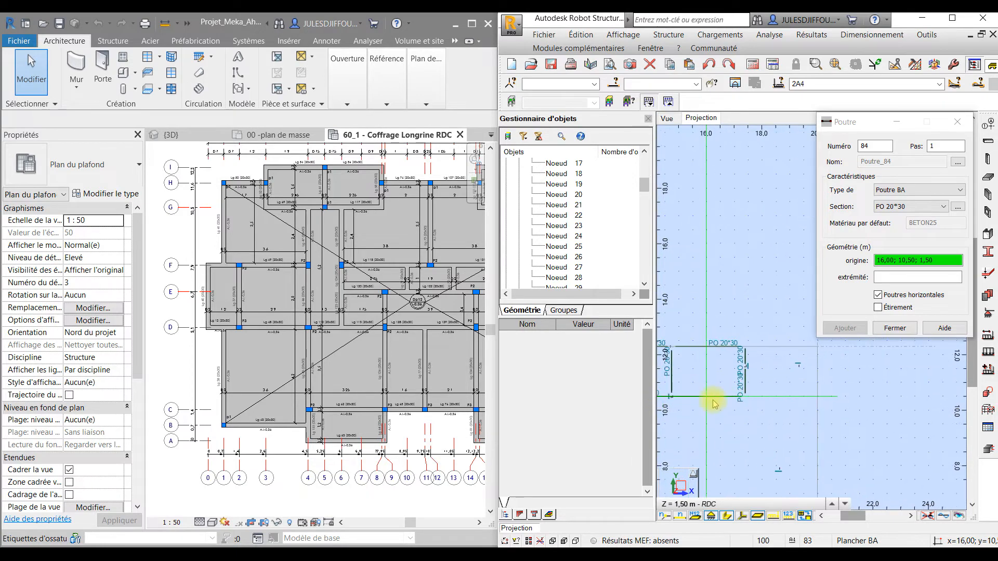
pyautogui.click(745, 366)
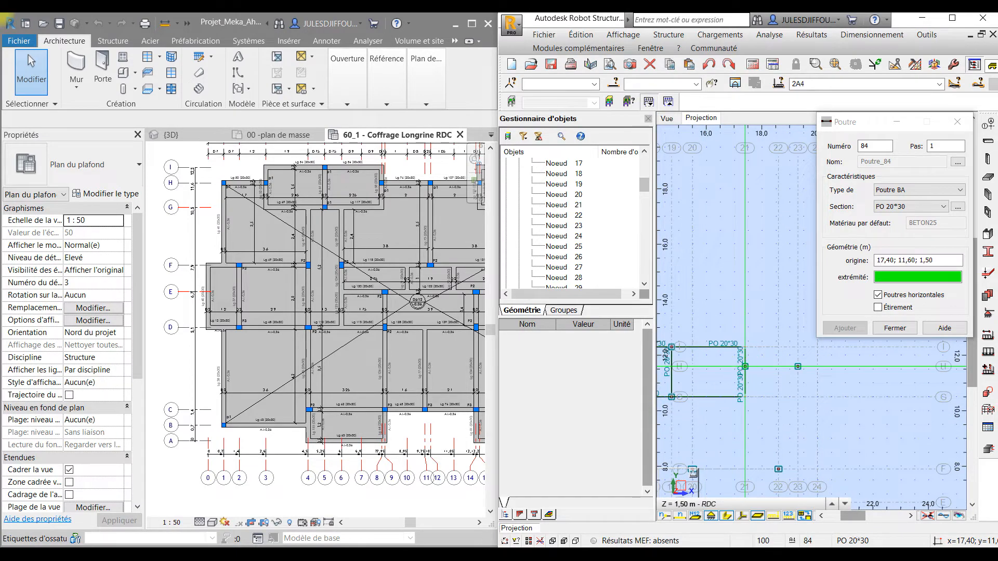
pyautogui.click(798, 366)
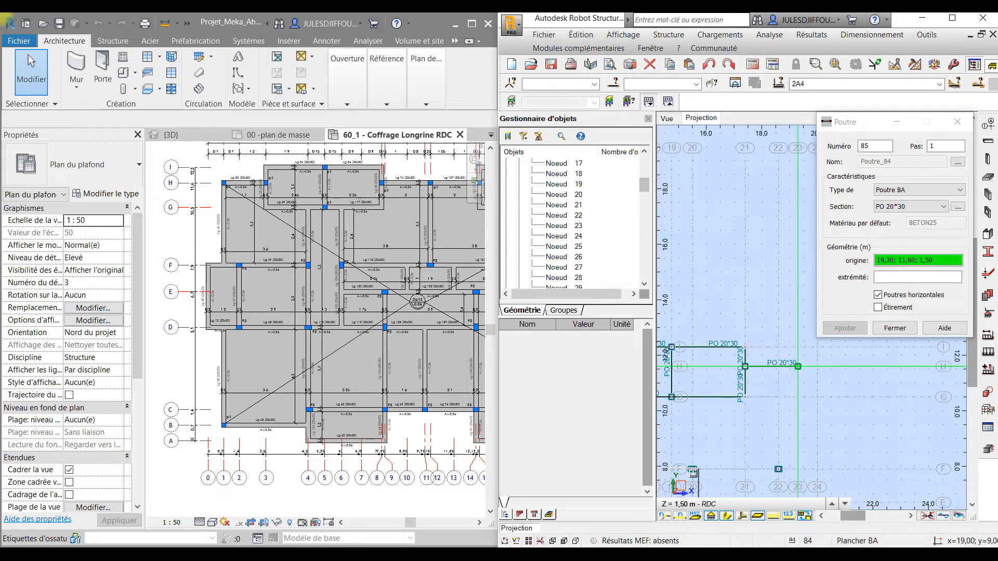
# Draw PO 20*30 beams from 18,60; 7,90 to 20,00; 7,90, along X 20,00 to Y 5,10, and along axis D back to X 18,60.
pyautogui.scroll(-2, 780, 364)
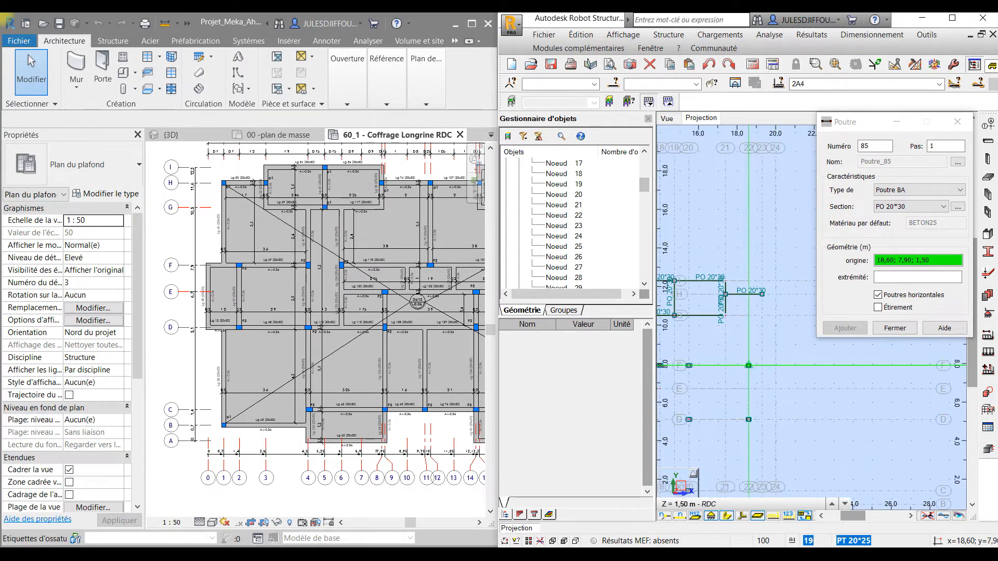
pyautogui.click(749, 365)
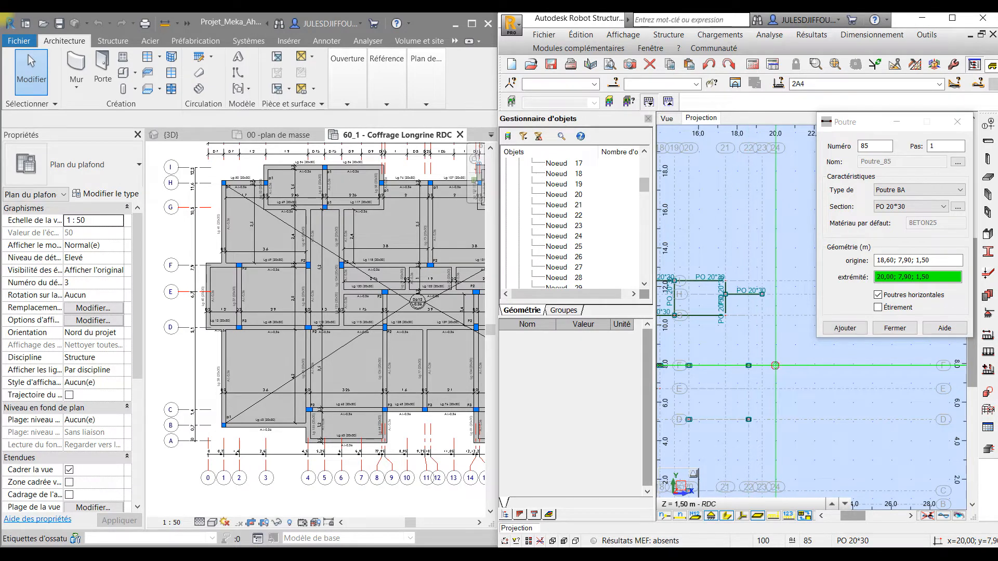
pyautogui.click(776, 365)
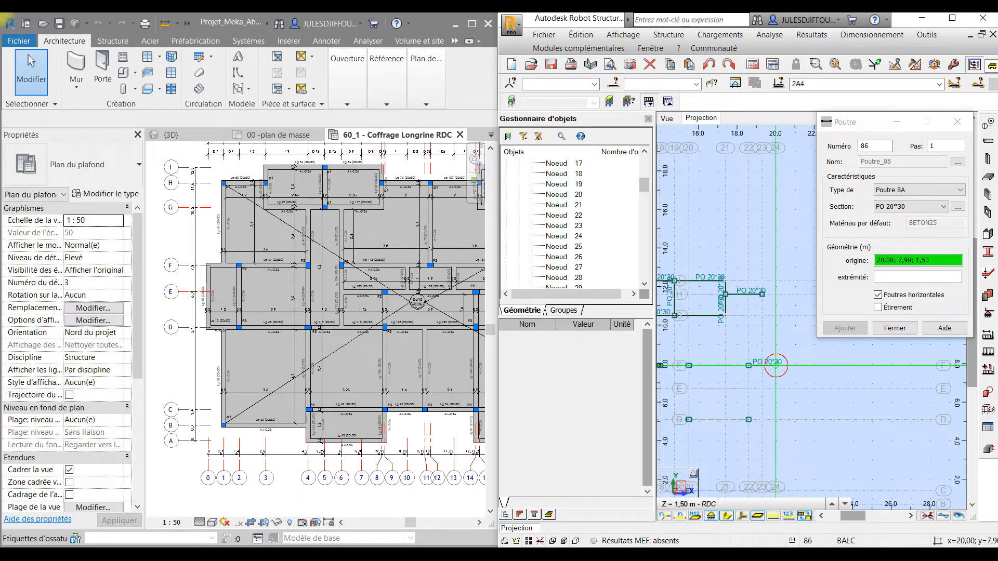
pyautogui.click(776, 365)
pyautogui.click(776, 420)
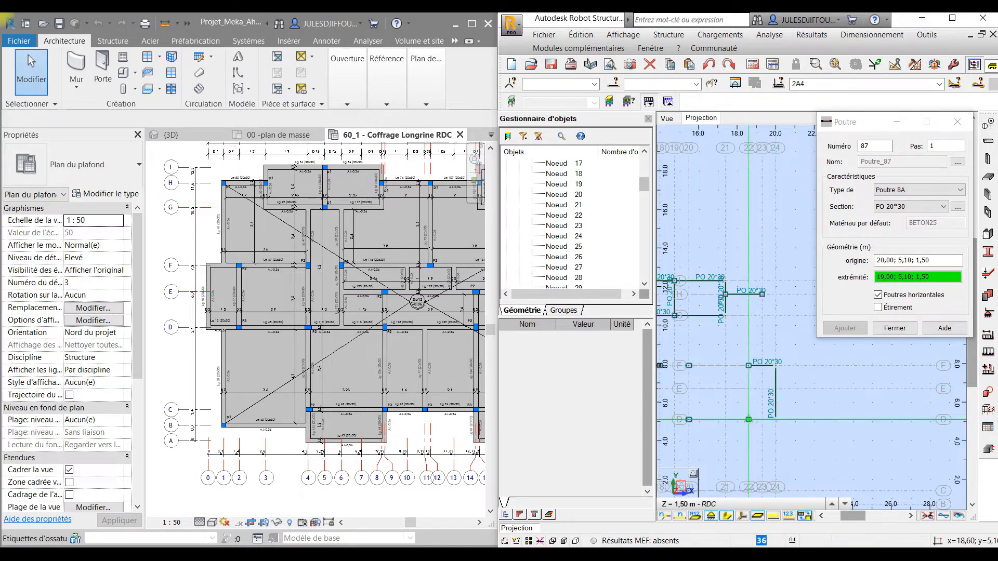
pyautogui.click(748, 420)
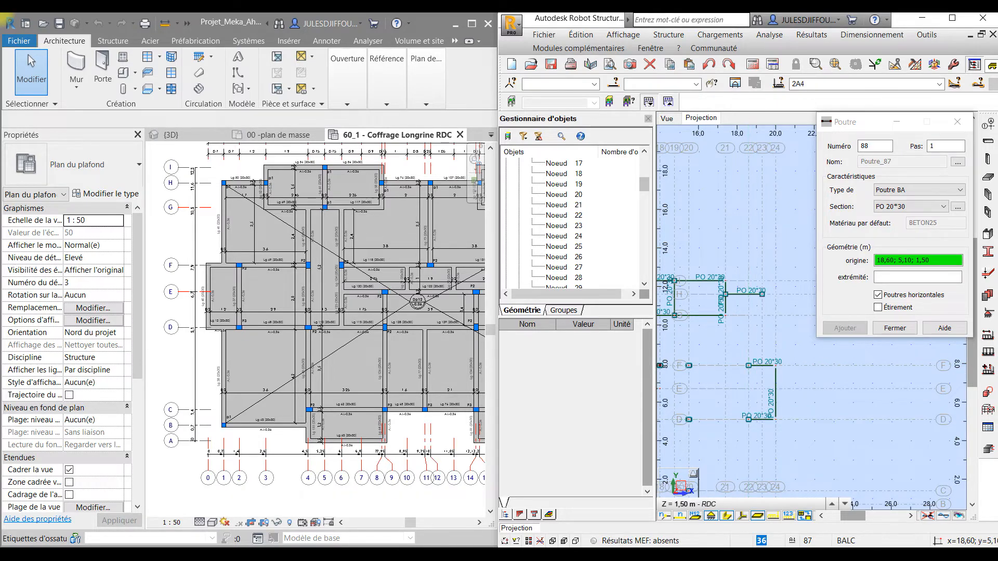
# Draw PO 20*30 beams at X 19,30 from Y 11,60 to 7,90 and from Y 0,70 to 5,10.
pyautogui.click(762, 294)
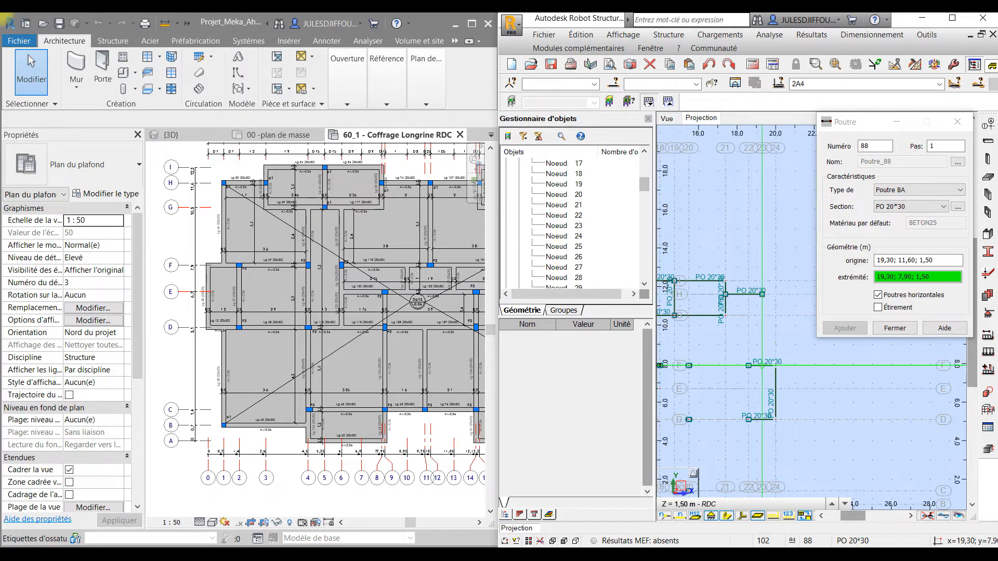
pyautogui.click(762, 366)
pyautogui.moveTo(775, 383); pyautogui.dragTo(789, 243, button='middle')
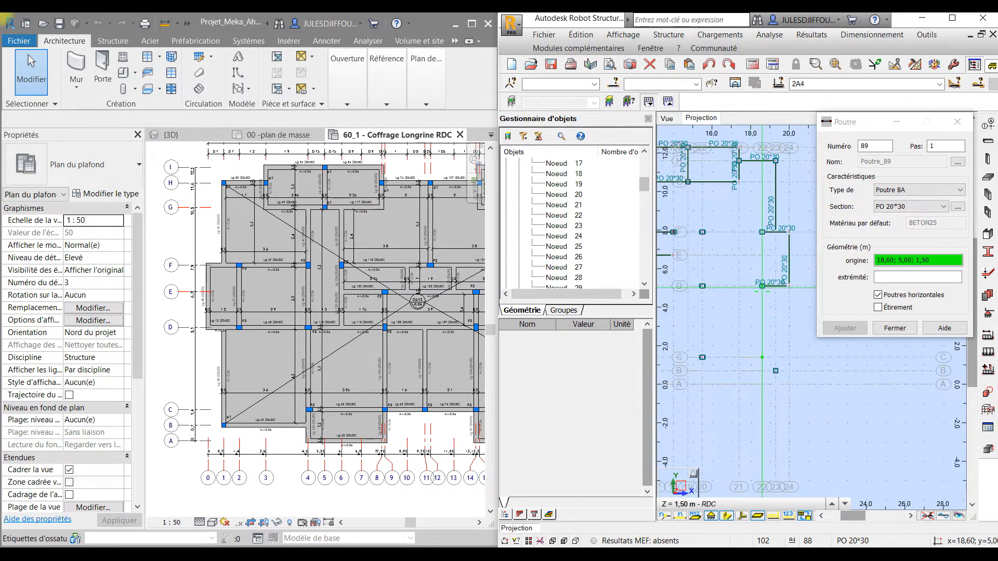
pyautogui.click(775, 371)
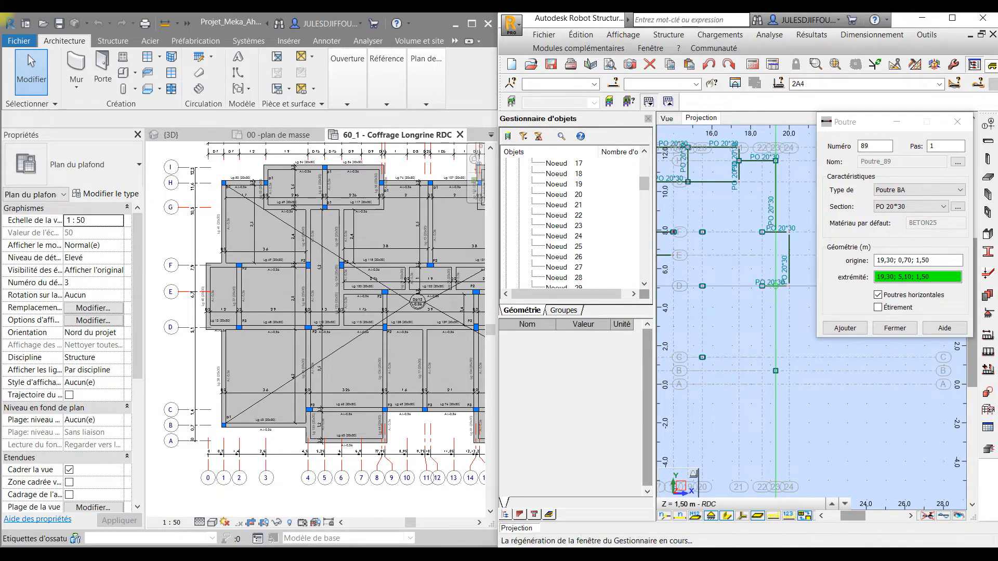
pyautogui.click(775, 285)
# Following the Revit formwork plan, draw a PO 20*30 beam along axis F from the column at X 18,60 to the column at X 15,50.
pyautogui.moveTo(775, 270); pyautogui.dragTo(825, 413, button='middle')
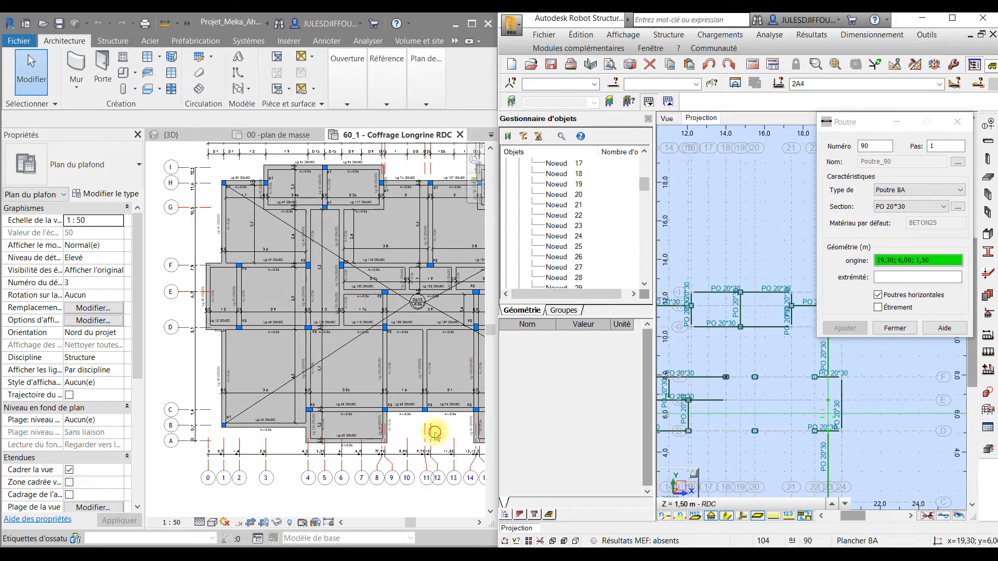
pyautogui.click(448, 427)
pyautogui.click(430, 422)
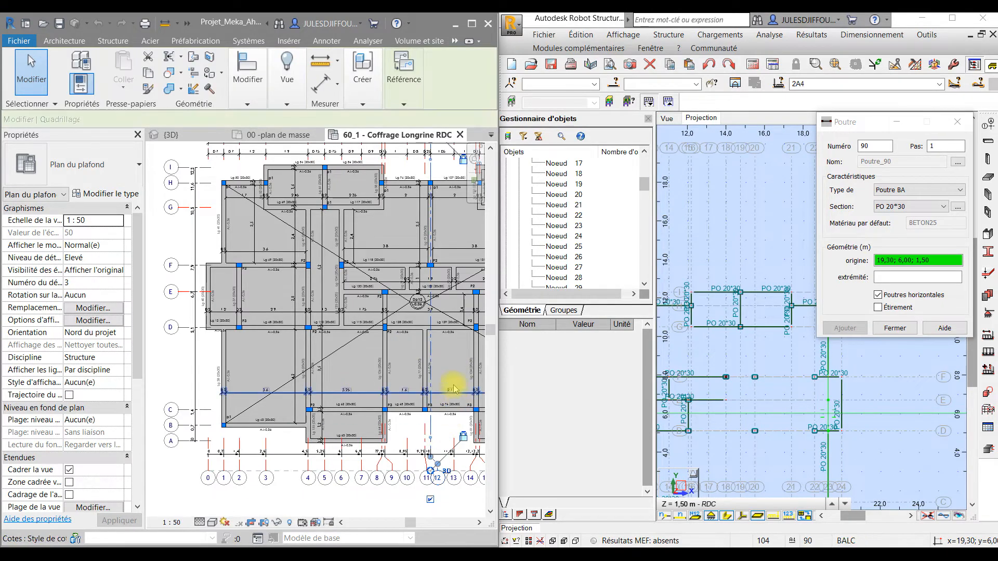
pyautogui.click(174, 364)
pyautogui.moveTo(445, 419); pyautogui.dragTo(250, 373, button='middle')
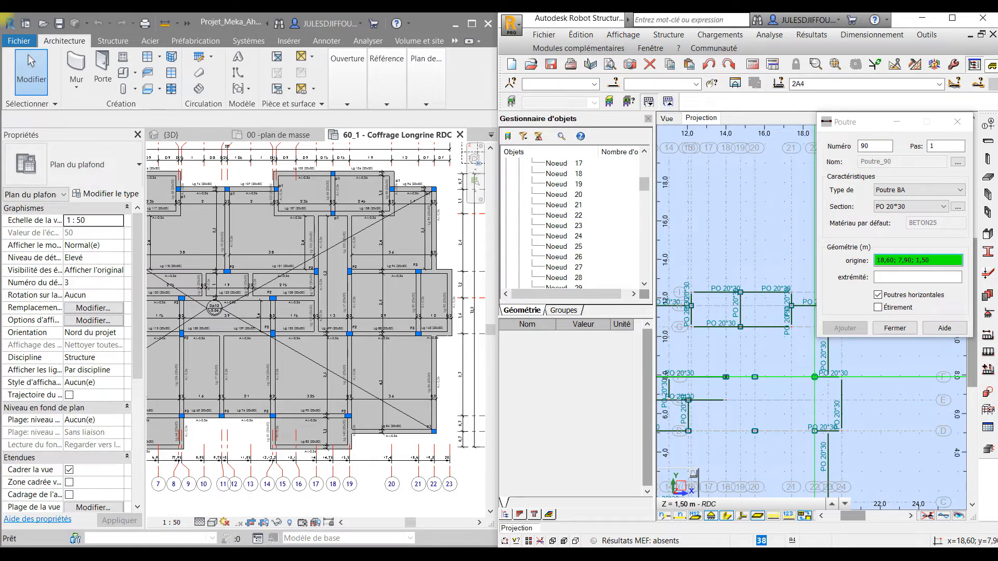
pyautogui.click(815, 376)
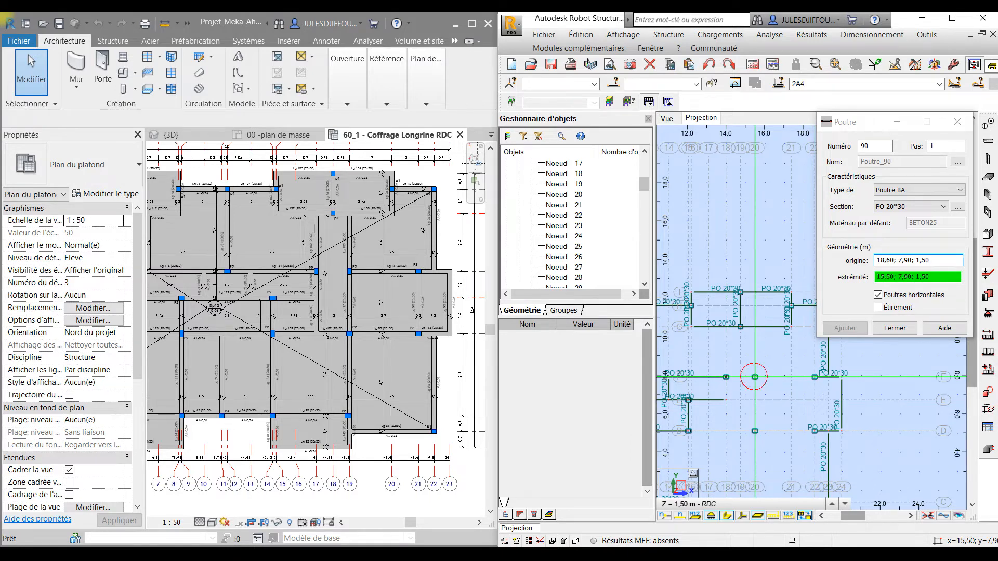
pyautogui.click(754, 377)
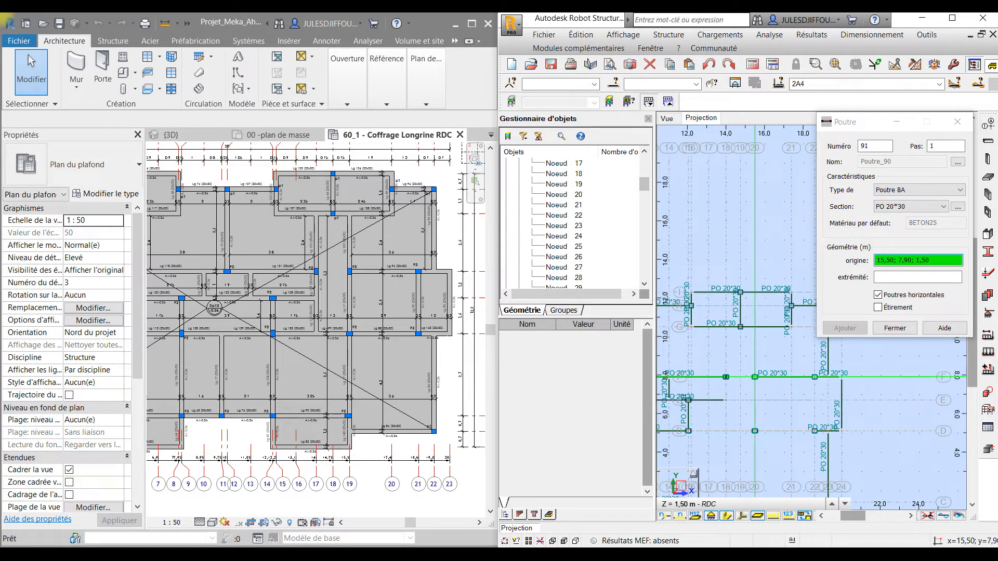
# Draw PO 20*30 beams at X 15,50 from Y 7,90 to 10,50 and from Y 7,90 to 0,00.
pyautogui.click(755, 327)
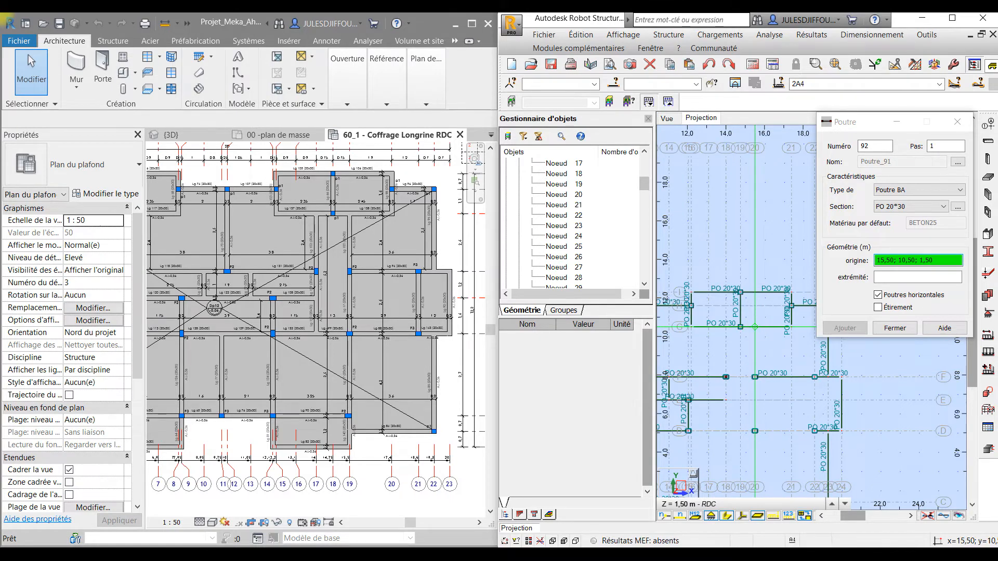
pyautogui.click(754, 377)
pyautogui.moveTo(788, 457); pyautogui.dragTo(795, 374, button='middle')
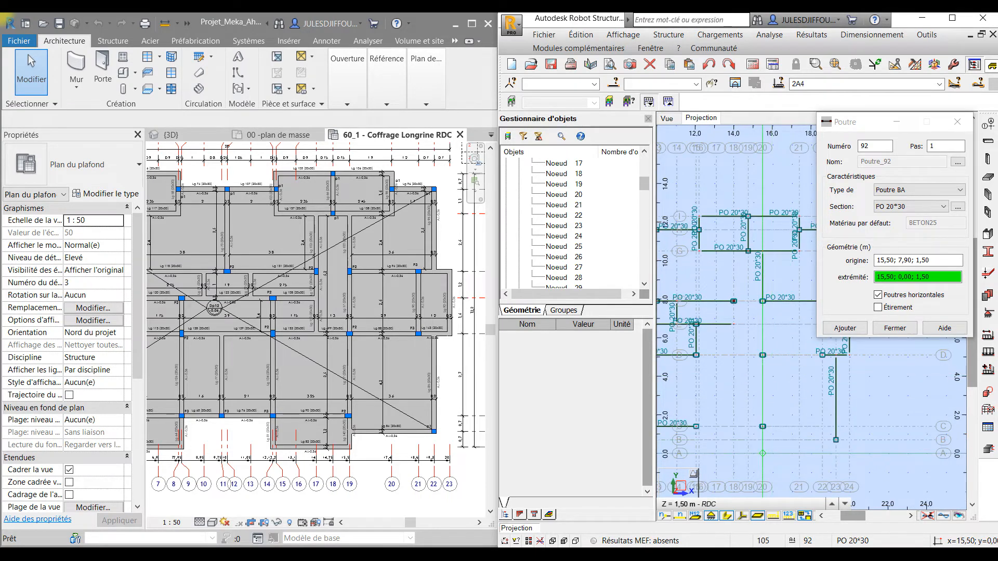
pyautogui.click(762, 453)
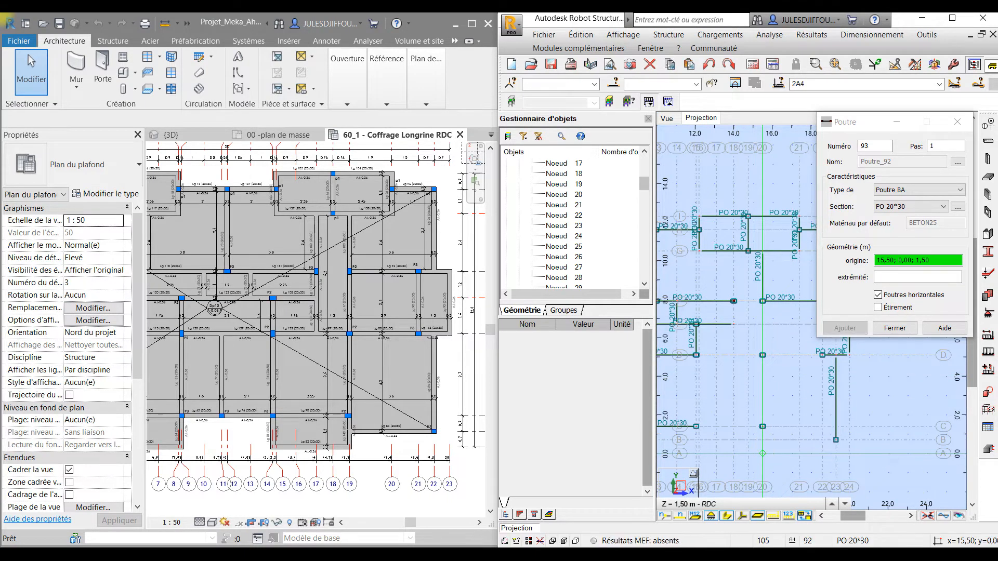
# Draw PO 20*30 beams along axis B from X 19,30 to 15,50 and along axis D from X 18,60 to 15,50.
pyautogui.click(835, 439)
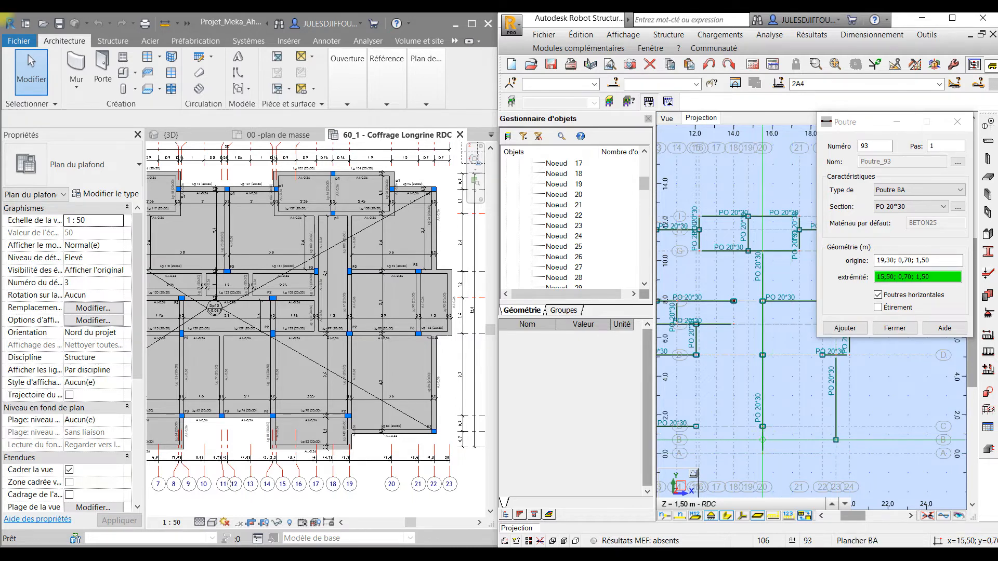
pyautogui.click(763, 440)
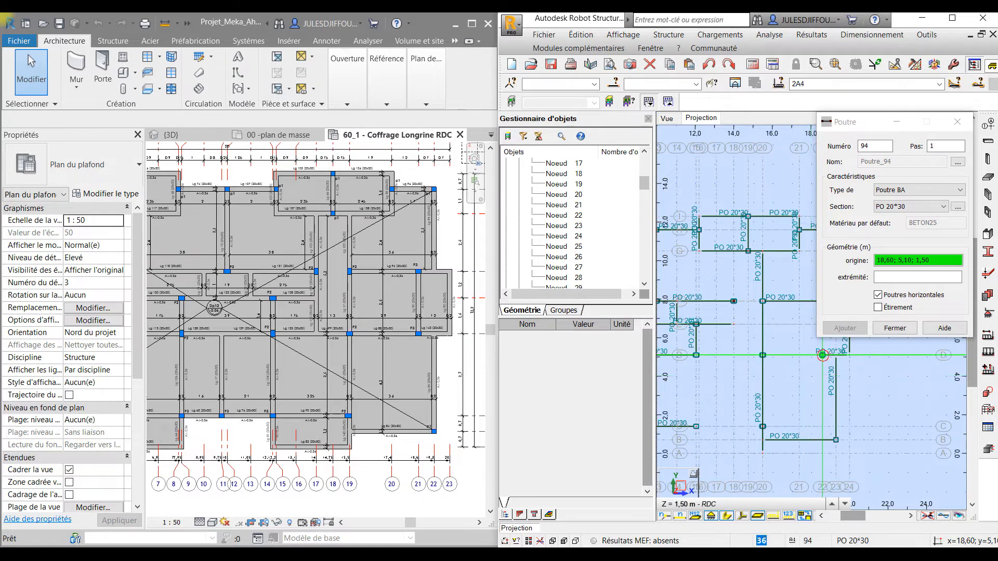
pyautogui.click(822, 355)
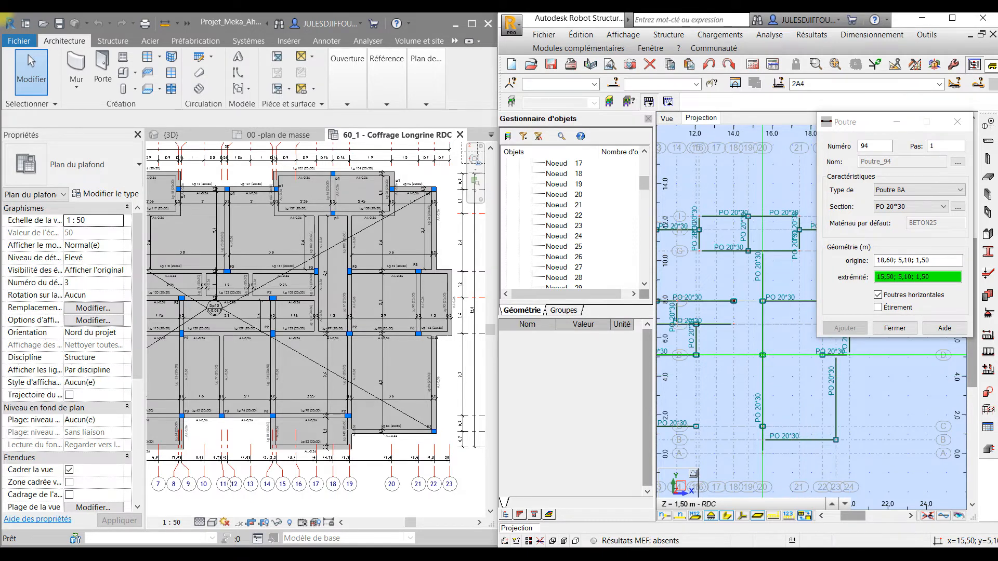
pyautogui.click(763, 355)
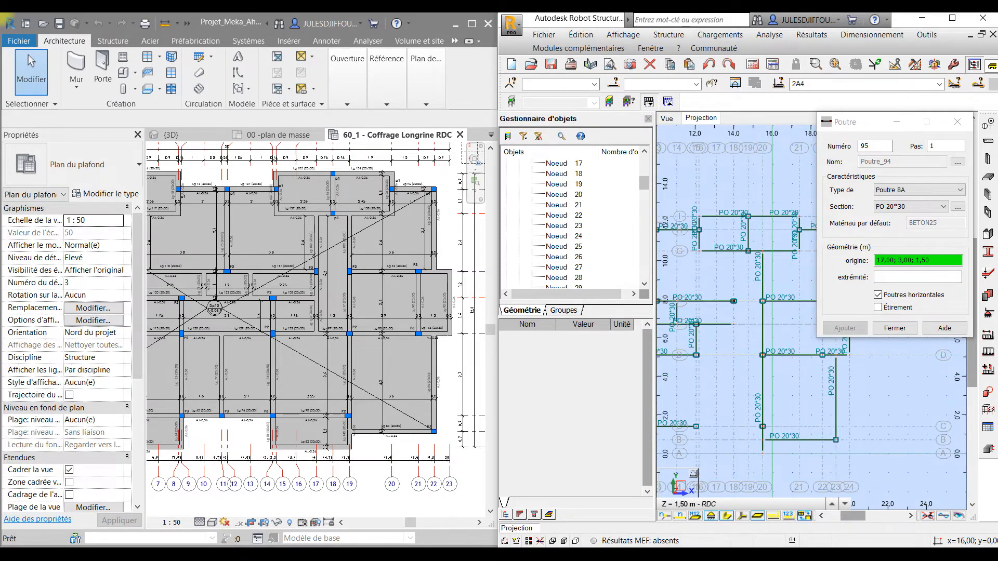
# Draw PO 20*30 beams along axis A from X 15,50 to 12,05 and at X 12,05 from Y 0,00 to 1,40.
pyautogui.click(762, 453)
pyautogui.moveTo(762, 453); pyautogui.dragTo(870, 463, button='middle')
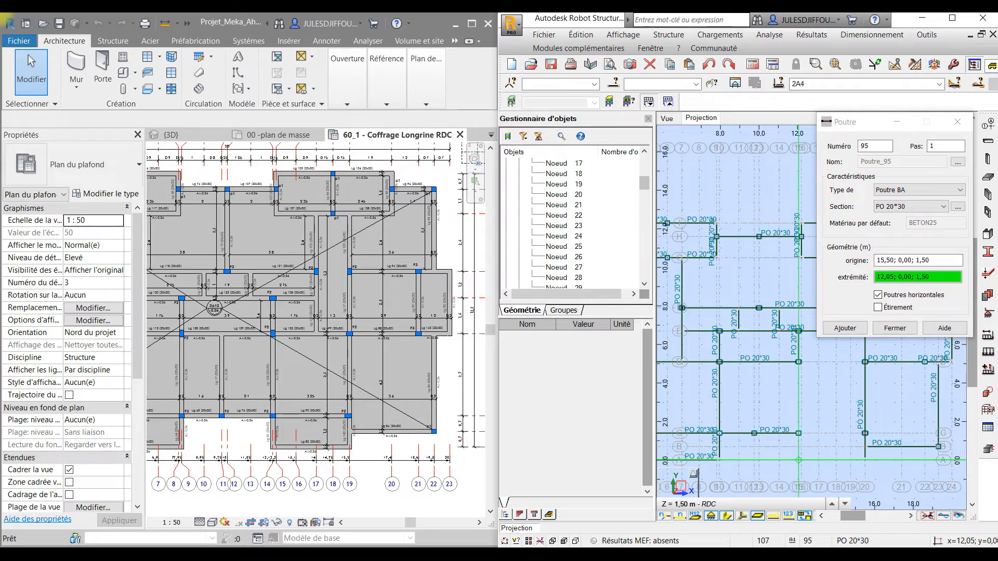
pyautogui.click(798, 460)
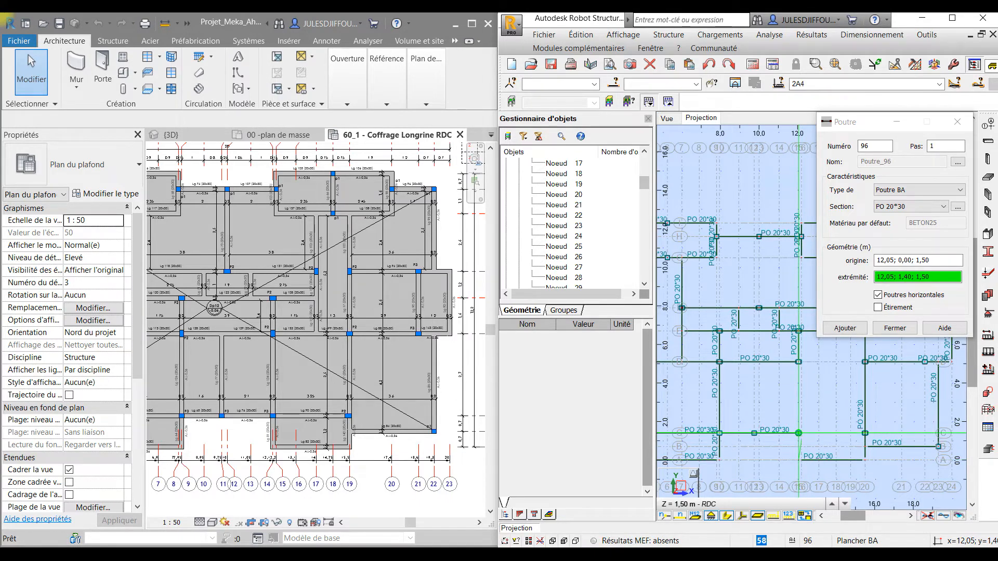
pyautogui.click(798, 433)
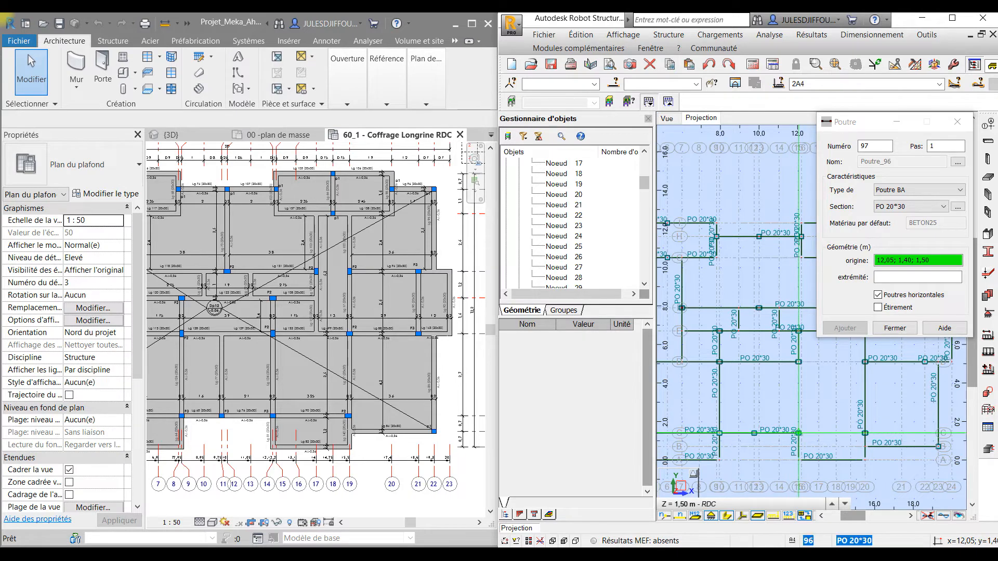
# Draw a PO 20*30 beam along axis C from the column at 15,50; 1,40; 1,50 to the column at 12,05; 1,40; 1,50.
pyautogui.click(901, 433)
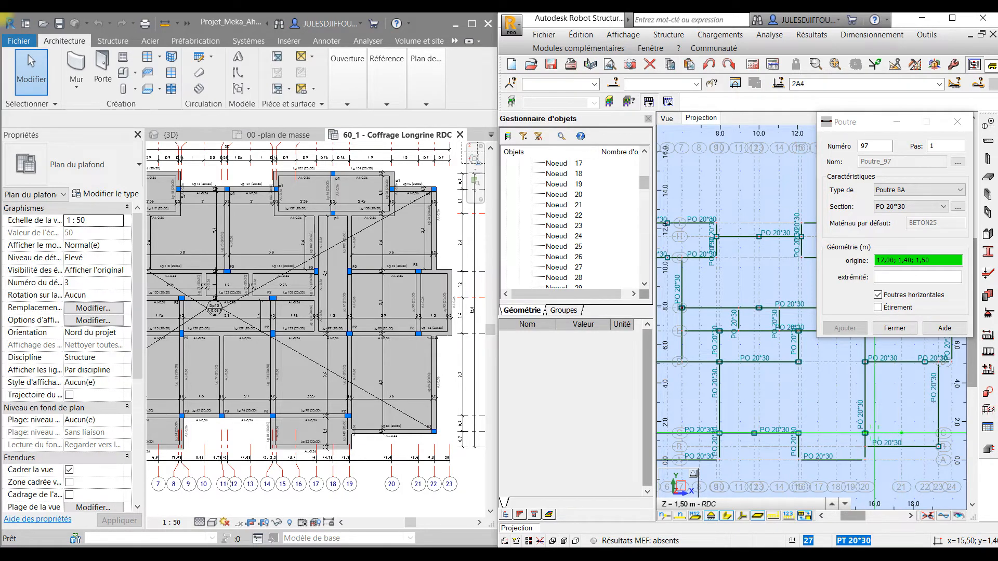
pyautogui.click(865, 433)
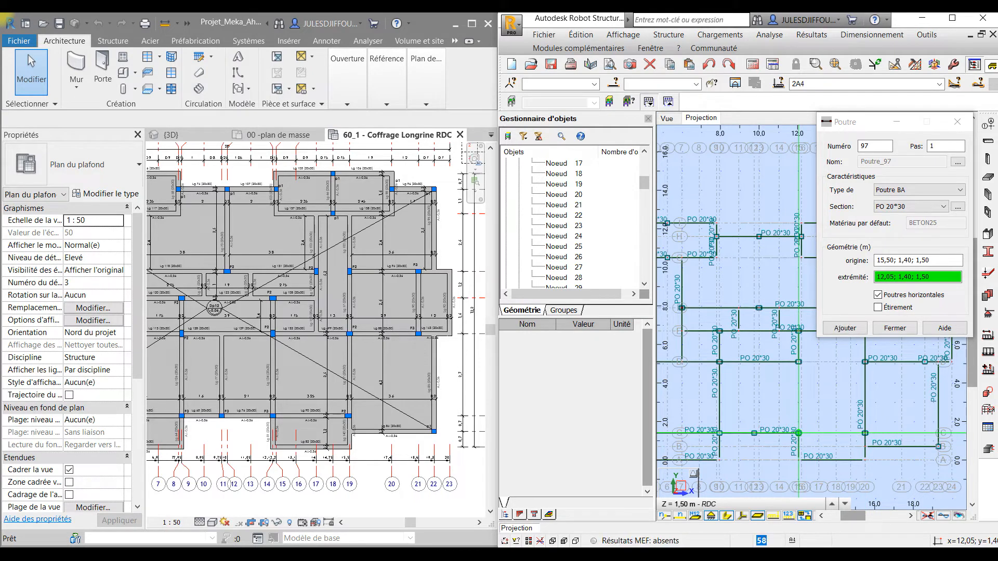
pyautogui.click(799, 433)
pyautogui.moveTo(836, 424); pyautogui.dragTo(890, 456, button='middle')
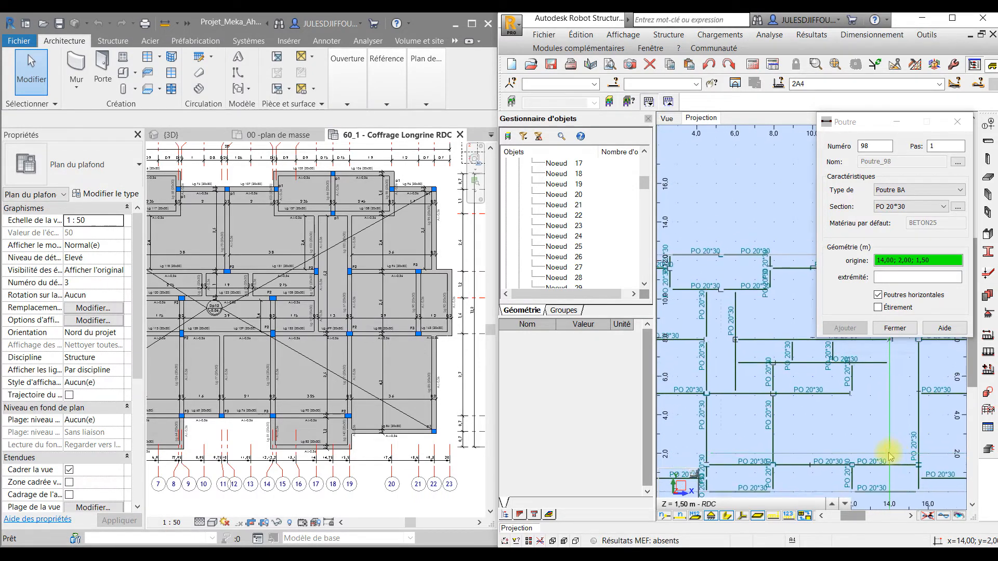
# Draw PO 20*30 beams at X 9,75 and at X 12,05, both from Y 1,40 to 5,10.
pyautogui.click(806, 464)
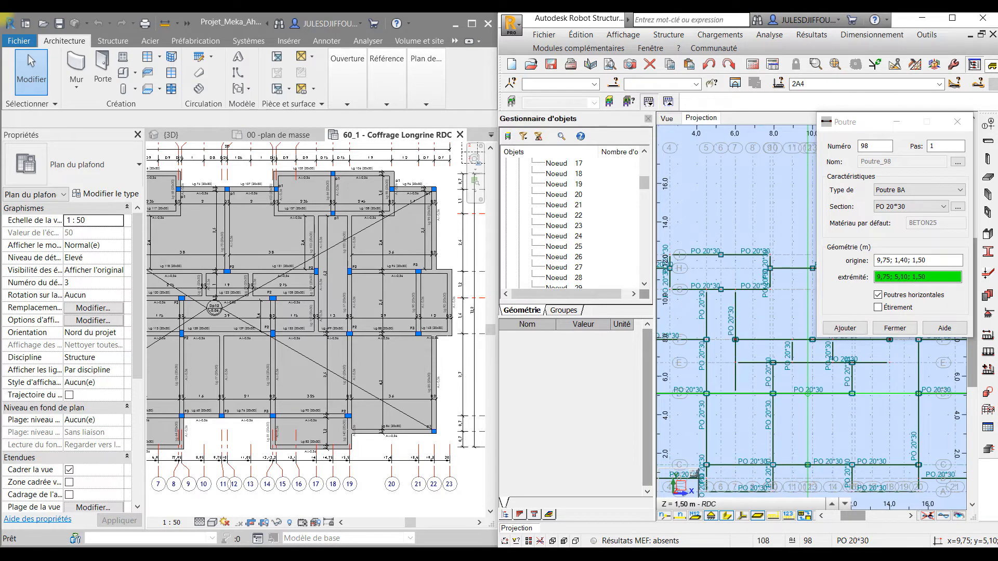
pyautogui.click(807, 393)
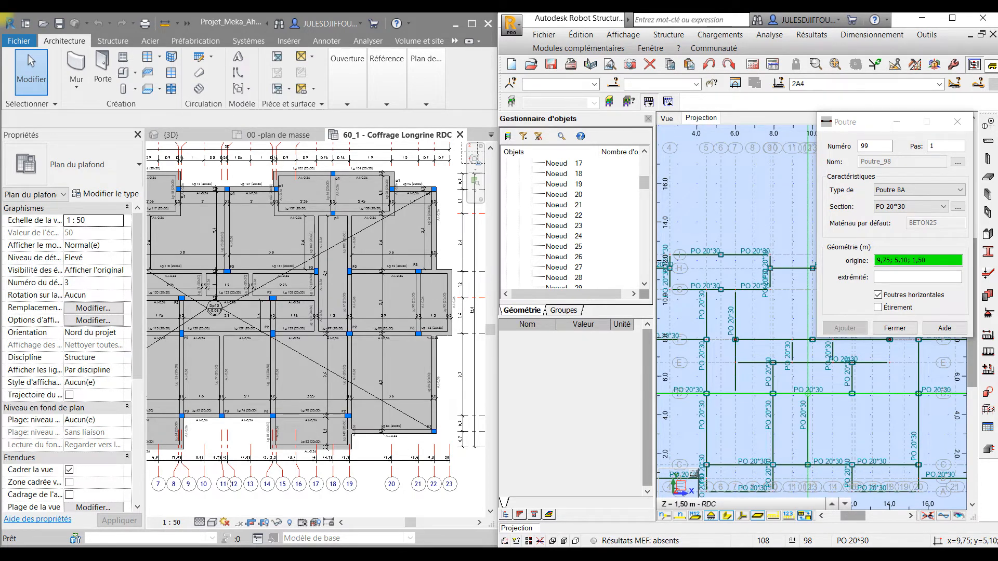
pyautogui.moveTo(858, 421); pyautogui.dragTo(824, 410, button='middle')
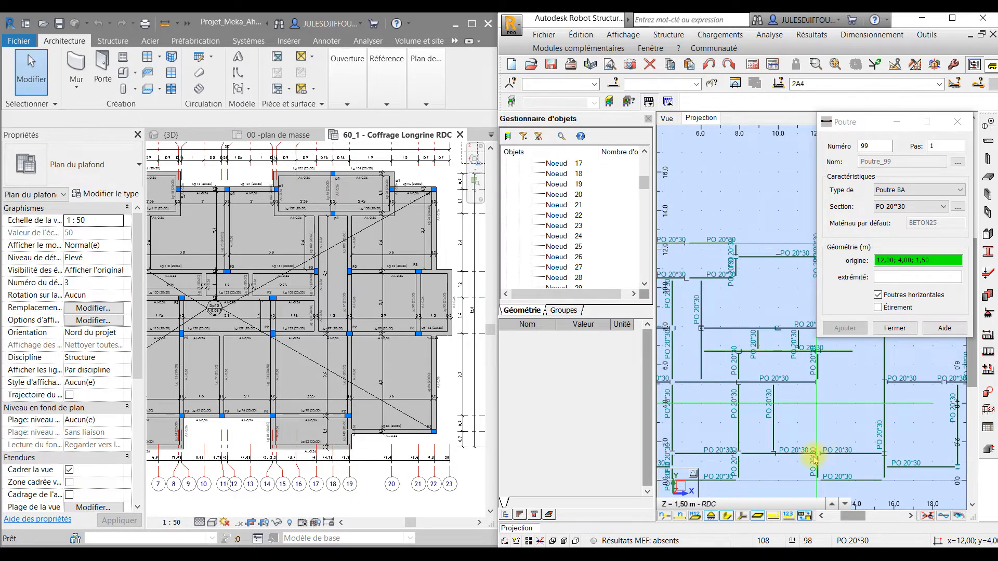
pyautogui.moveTo(840, 461); pyautogui.dragTo(824, 448, button='middle')
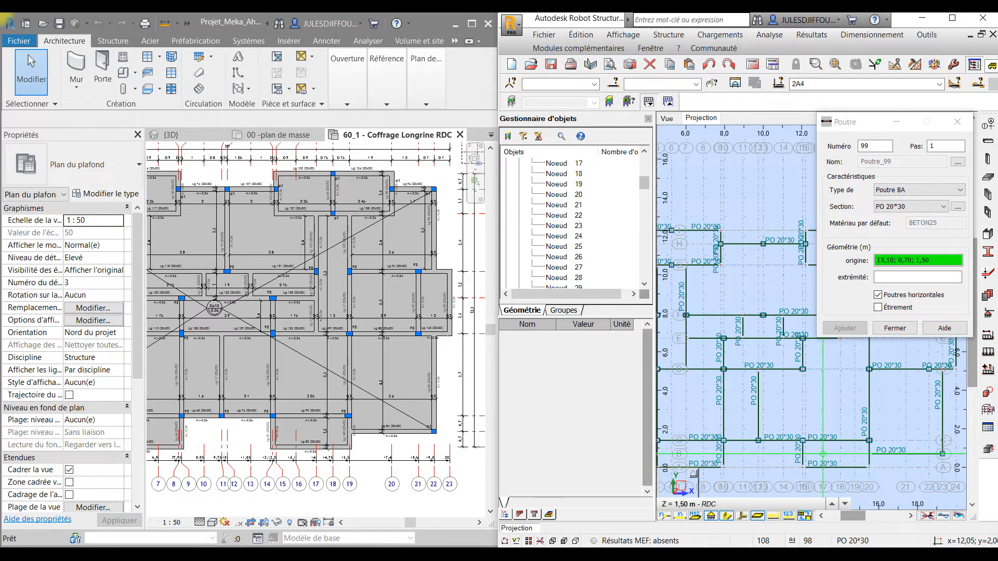
pyautogui.scroll(1, 803, 440)
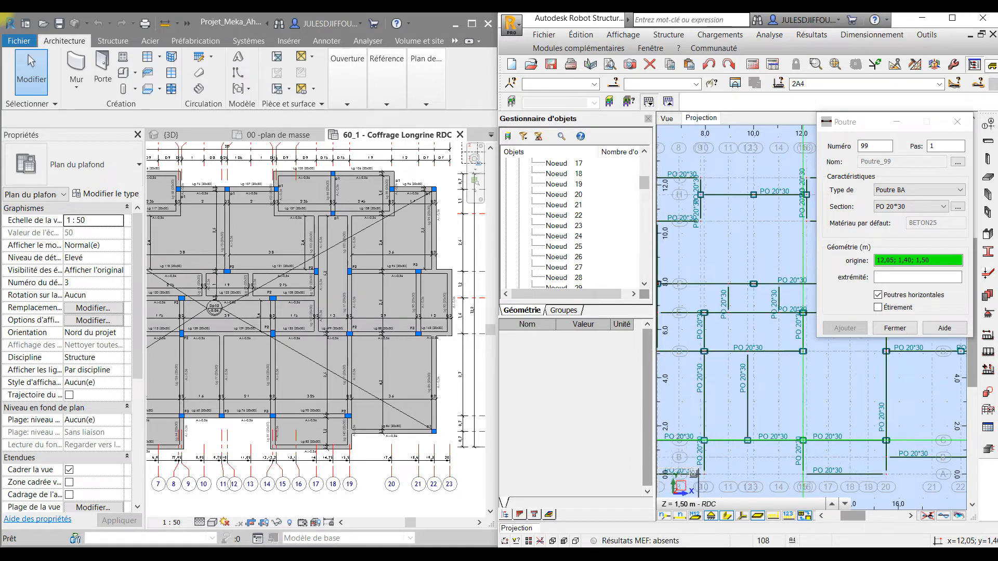
pyautogui.scroll(1, 803, 441)
pyautogui.click(803, 440)
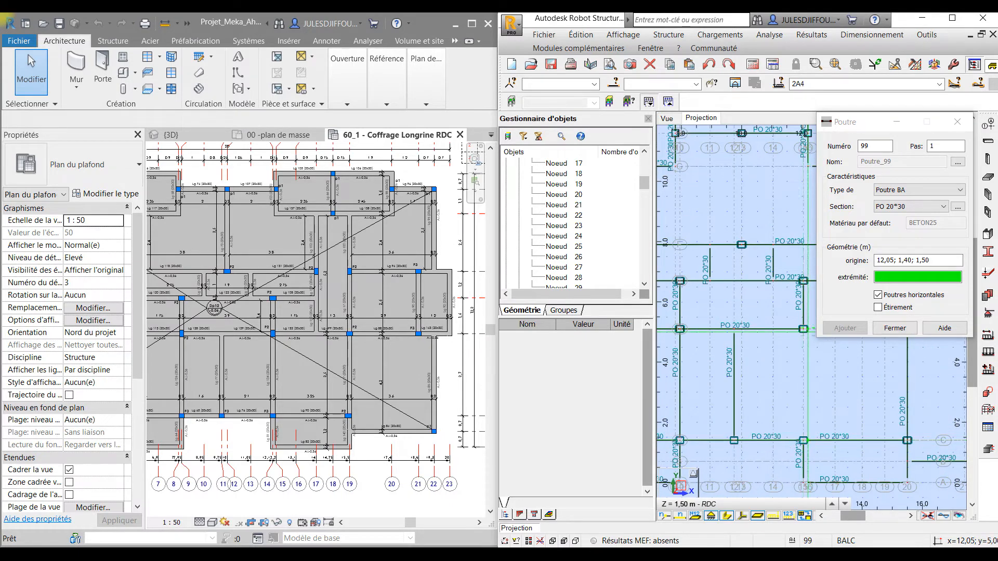
pyautogui.click(803, 329)
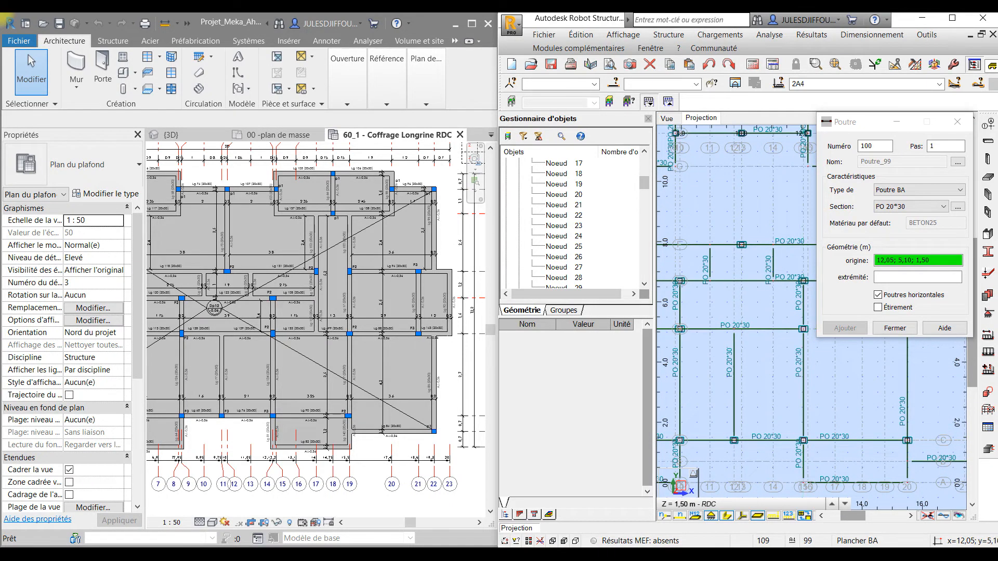
# Draw PO 20*30 beams along axis D from X 12,05 to 15,50 and at X 14,00 from Y 5,10 to 10,50.
pyautogui.moveTo(802, 393); pyautogui.dragTo(742, 461, button='middle')
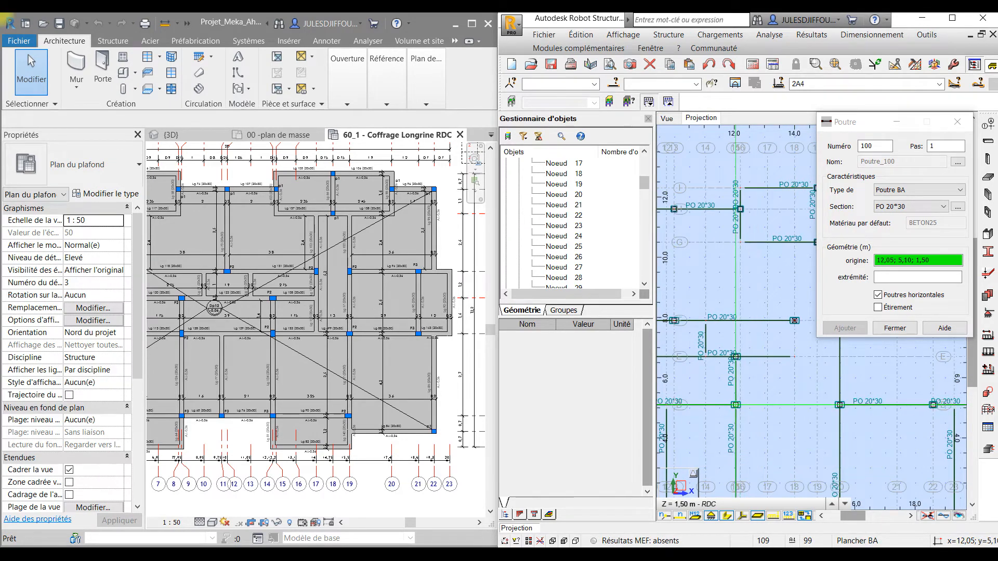
pyautogui.click(735, 405)
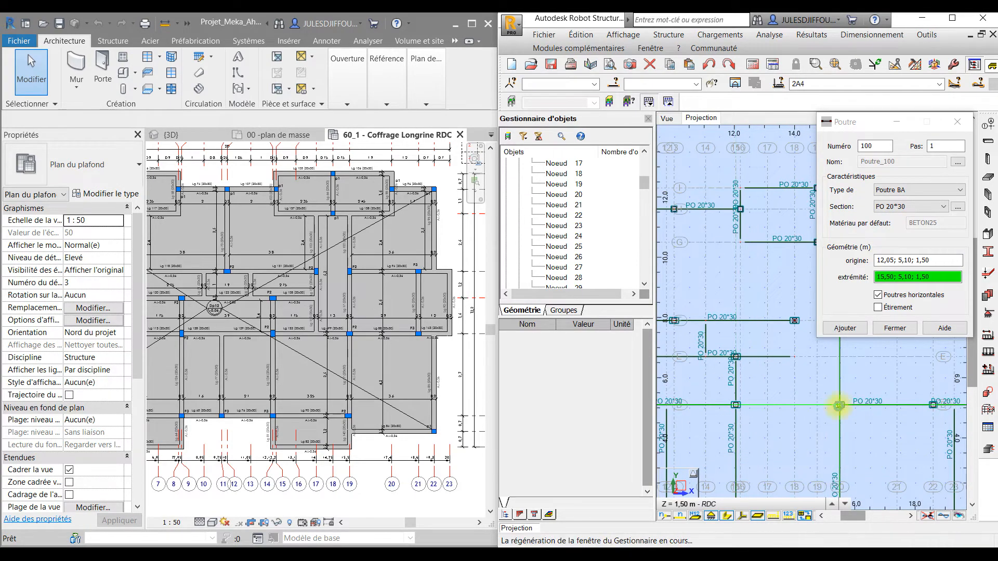
pyautogui.click(840, 404)
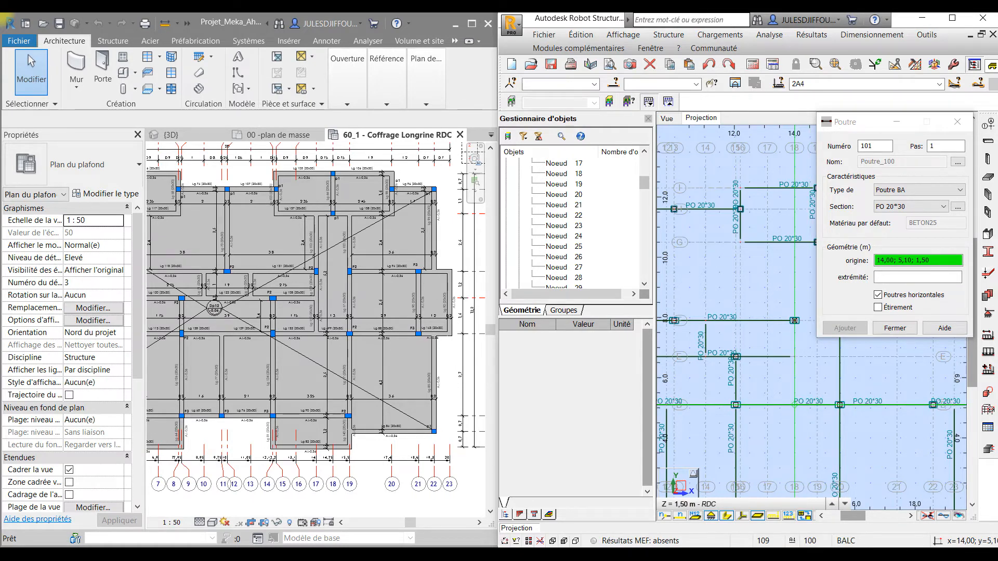
pyautogui.click(795, 404)
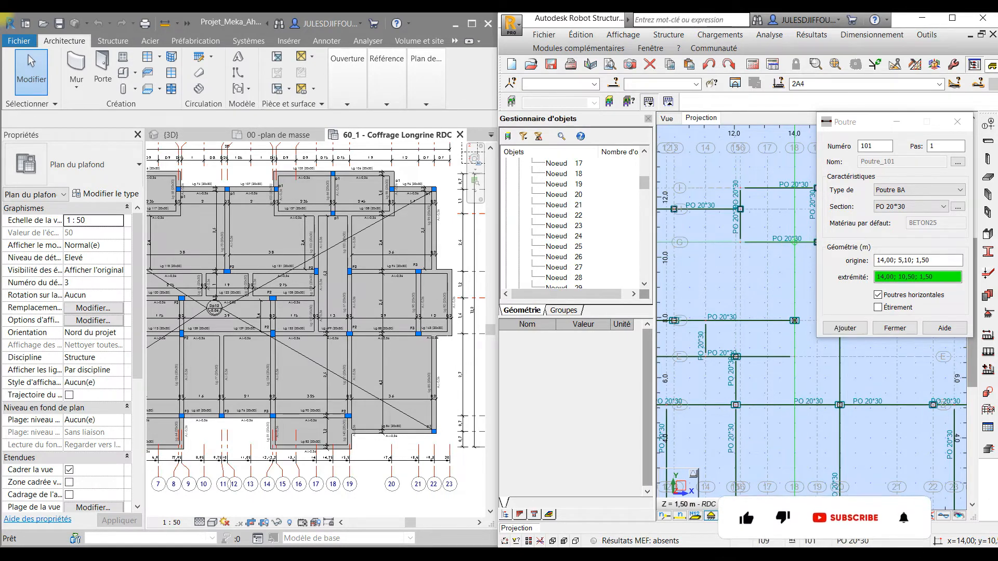
pyautogui.click(795, 242)
# Draw a PO 20*30 beam at X 10,00 from Y 7,90 to 11,60 and finish the beam command.
pyautogui.moveTo(788, 355); pyautogui.dragTo(834, 448, button='middle')
pyautogui.scroll(-2, 771, 408)
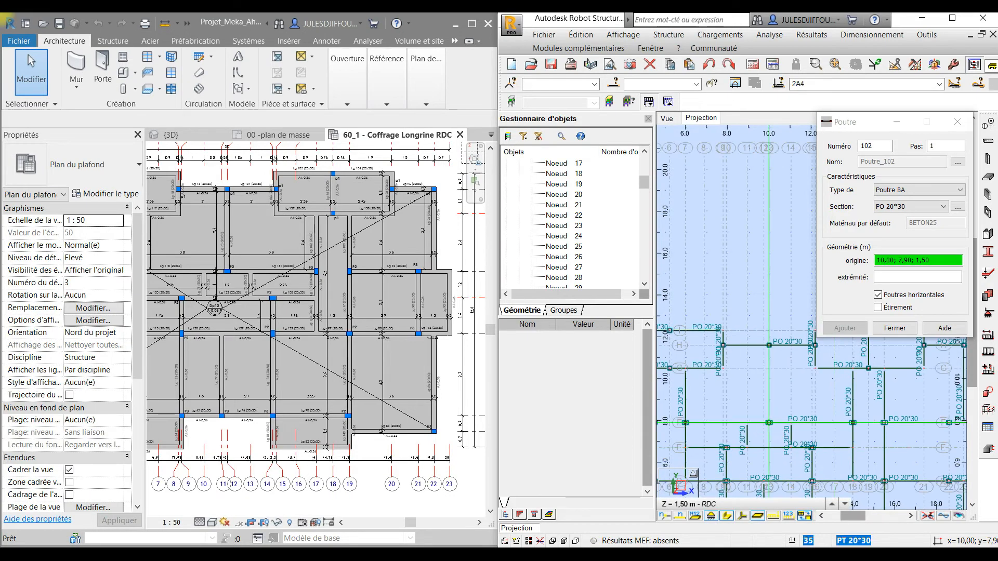
pyautogui.click(768, 423)
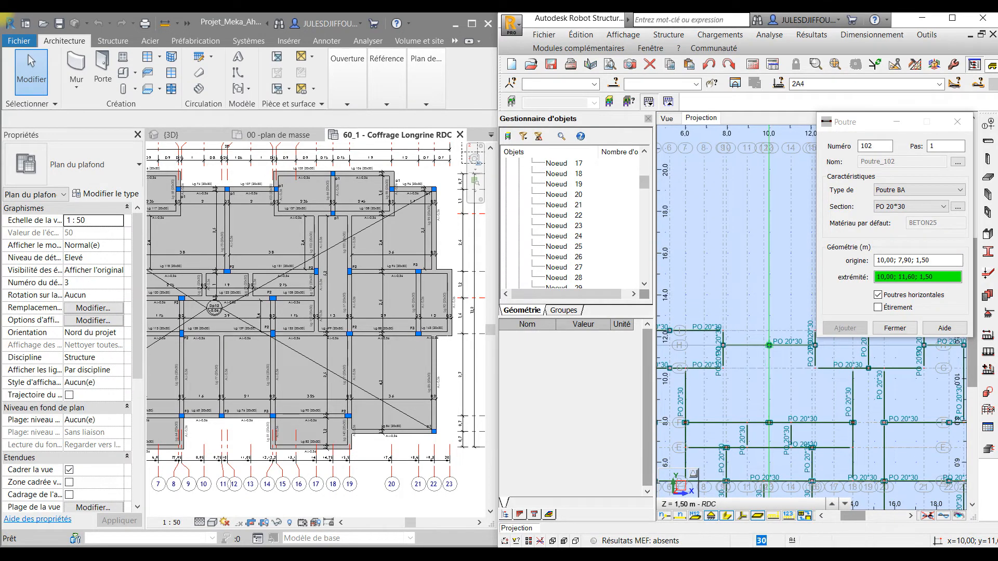
pyautogui.click(769, 344)
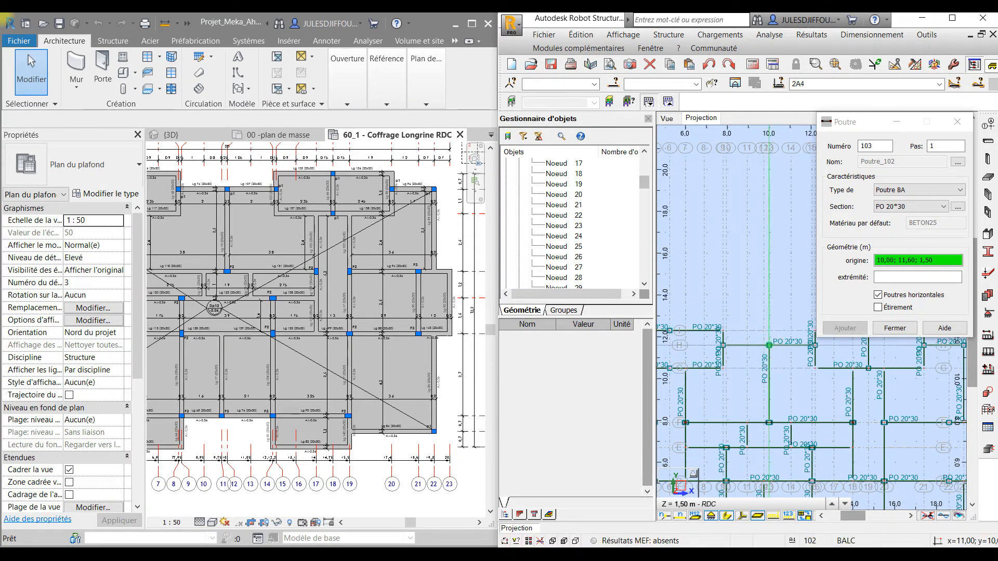
pyautogui.scroll(-2, 790, 379)
pyautogui.moveTo(802, 408); pyautogui.dragTo(851, 350, button='middle')
pyautogui.scroll(-2, 862, 411)
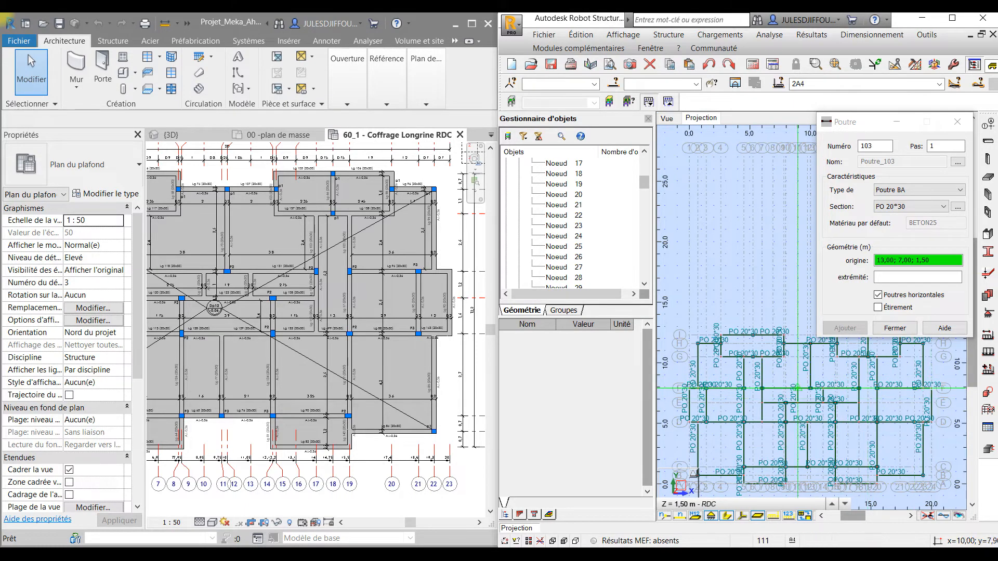
pyautogui.click(908, 329)
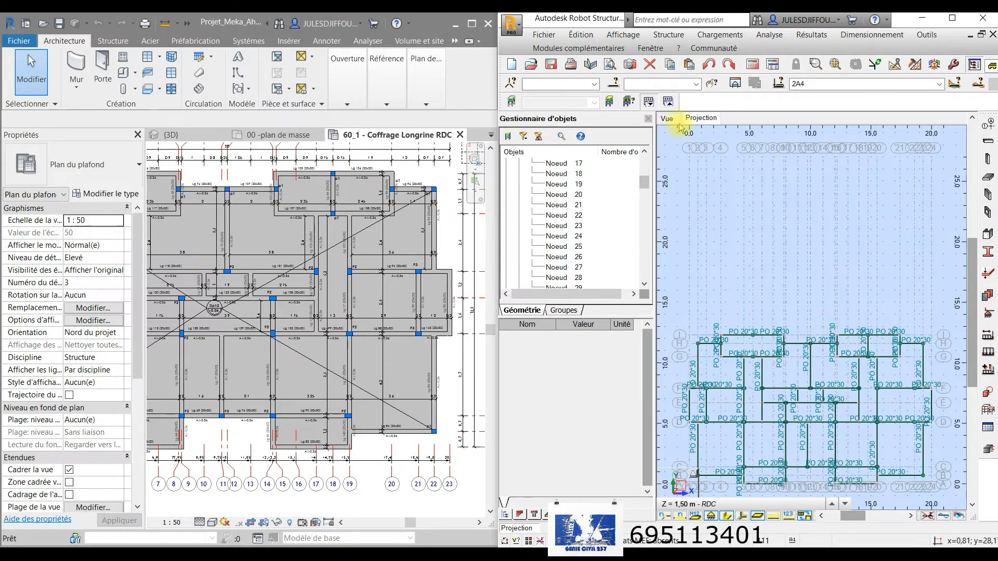
# On the FONDATION level at 0,00 m, apply Encastrement supports to the column base nodes between axes E and F that lack them.
pyautogui.click(719, 504)
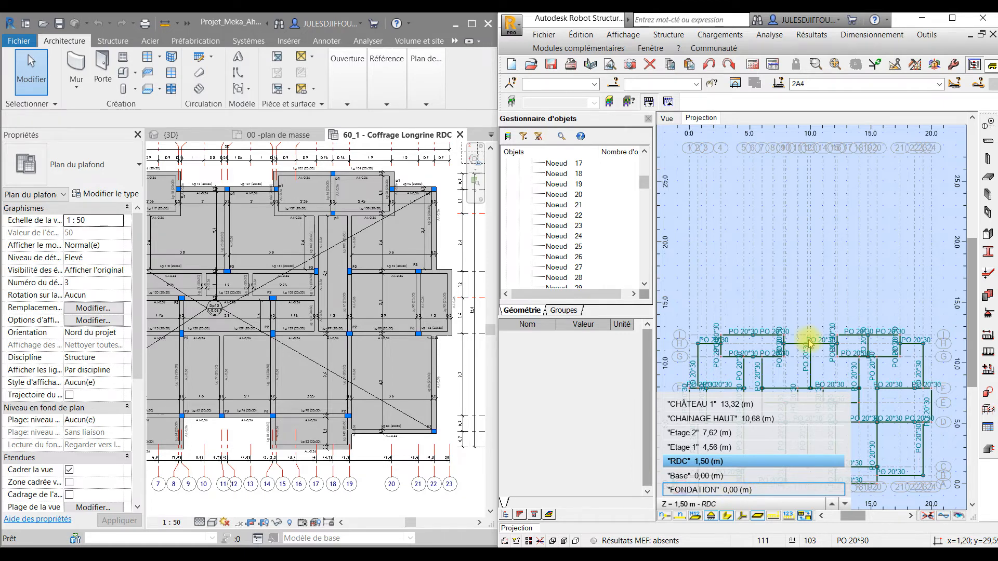
pyautogui.click(737, 491)
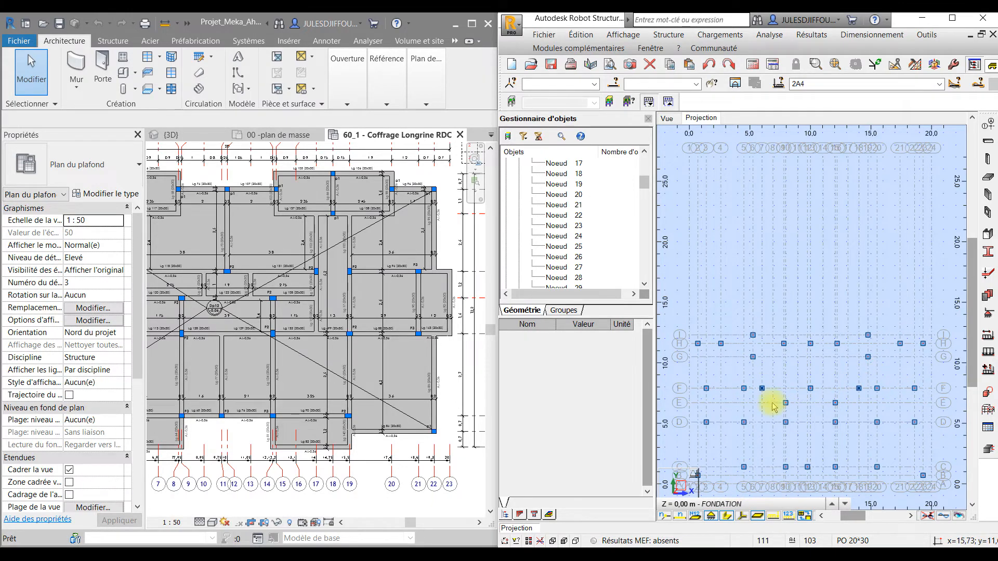
pyautogui.moveTo(870, 373); pyautogui.dragTo(753, 404)
pyautogui.click(991, 314)
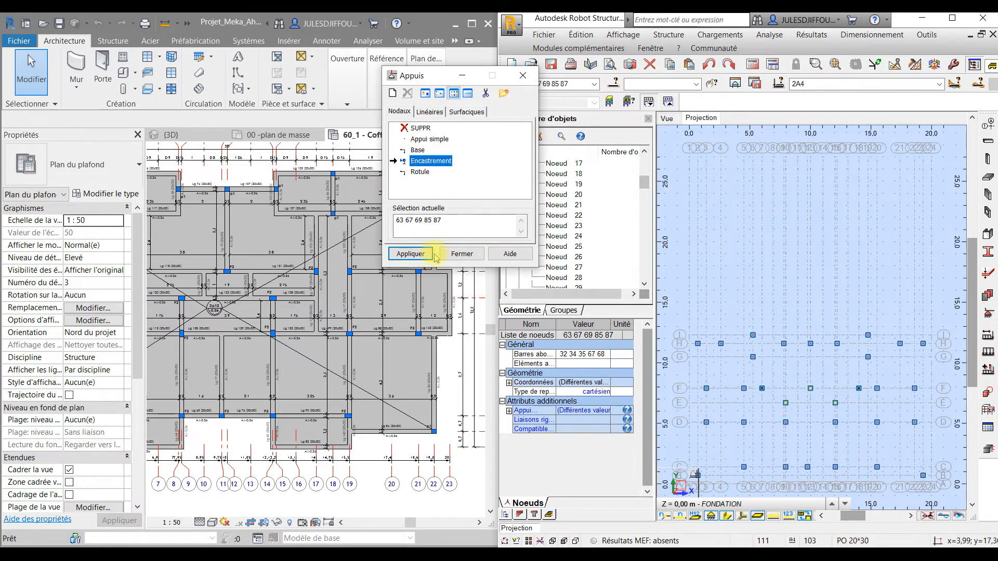
pyautogui.click(408, 253)
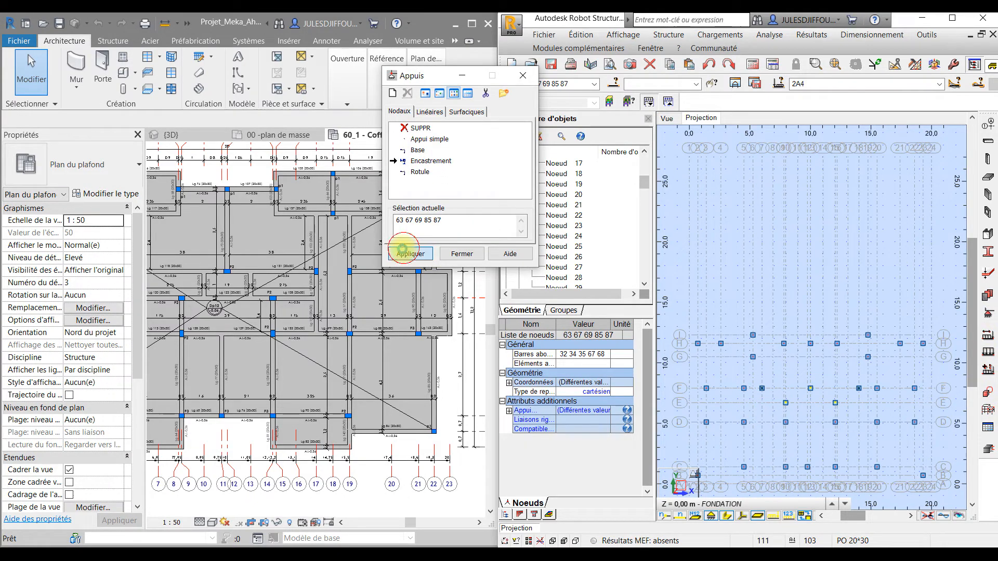
pyautogui.click(459, 254)
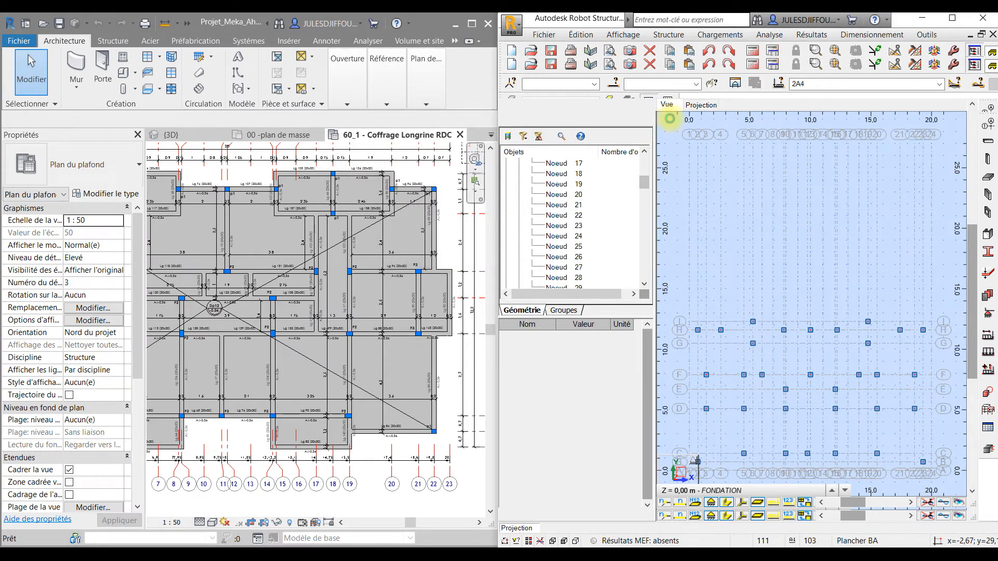
# Display the structure in 3D in a maximized Robot window and examine the longrines, columns and supports.
pyautogui.click(722, 339)
pyautogui.click(871, 408)
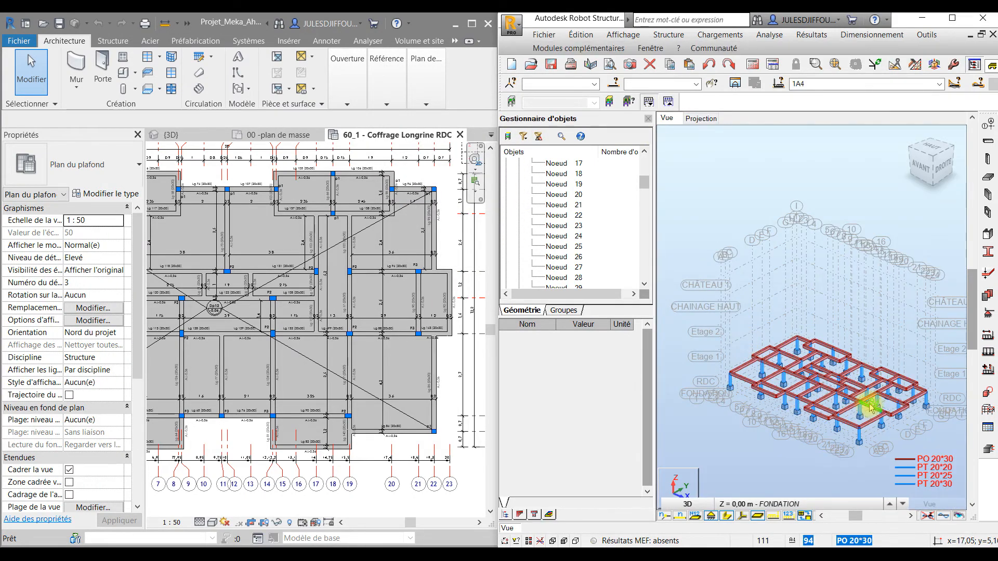
pyautogui.scroll(-1, 870, 404)
pyautogui.moveTo(870, 404); pyautogui.dragTo(890, 376, button='middle')
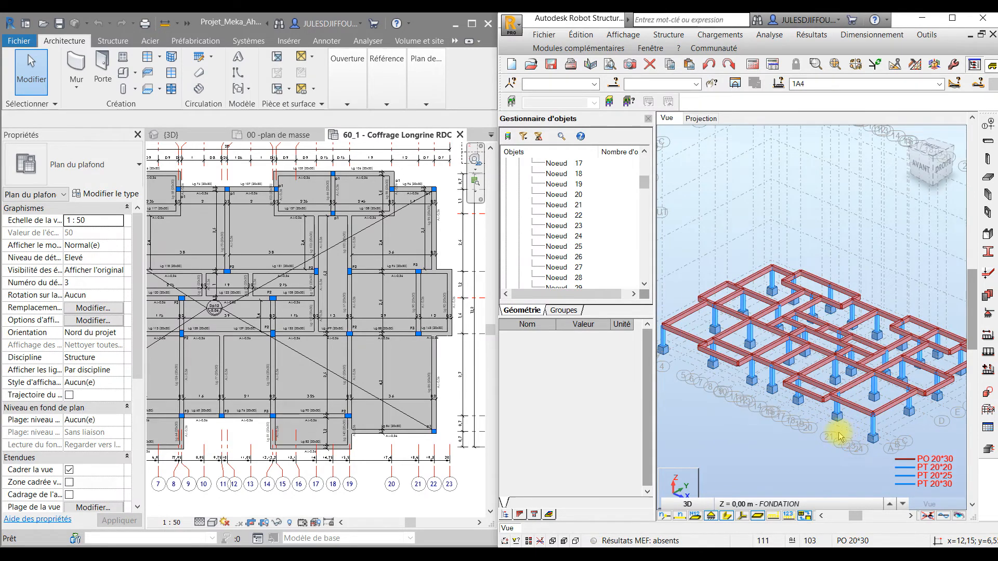
pyautogui.scroll(-3, 839, 433)
pyautogui.moveTo(839, 433); pyautogui.dragTo(821, 437, button='middle')
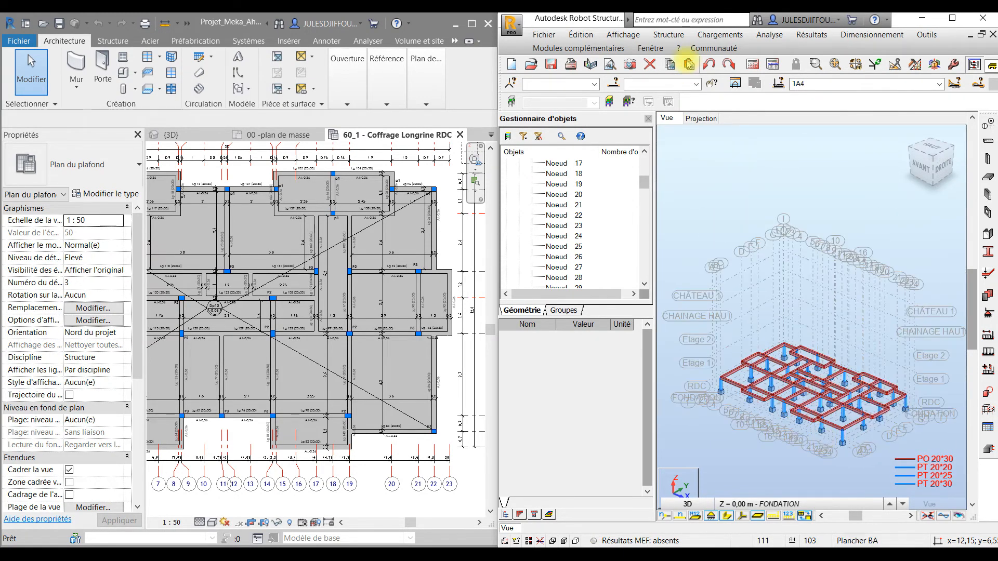
pyautogui.click(952, 18)
pyautogui.scroll(3, 556, 407)
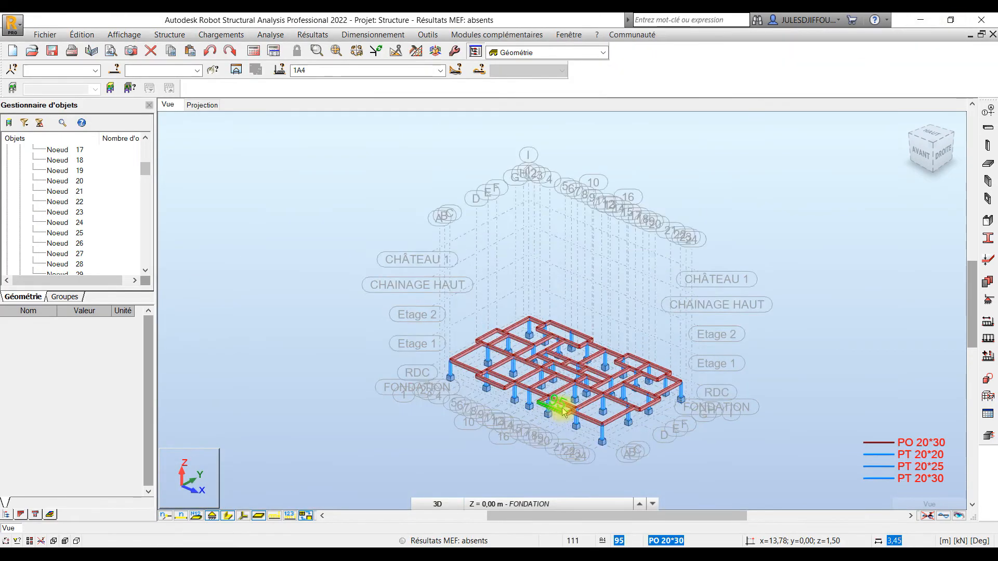
# Intersect the bars of the entire structure and clear the resulting selection.
pyautogui.click(395, 52)
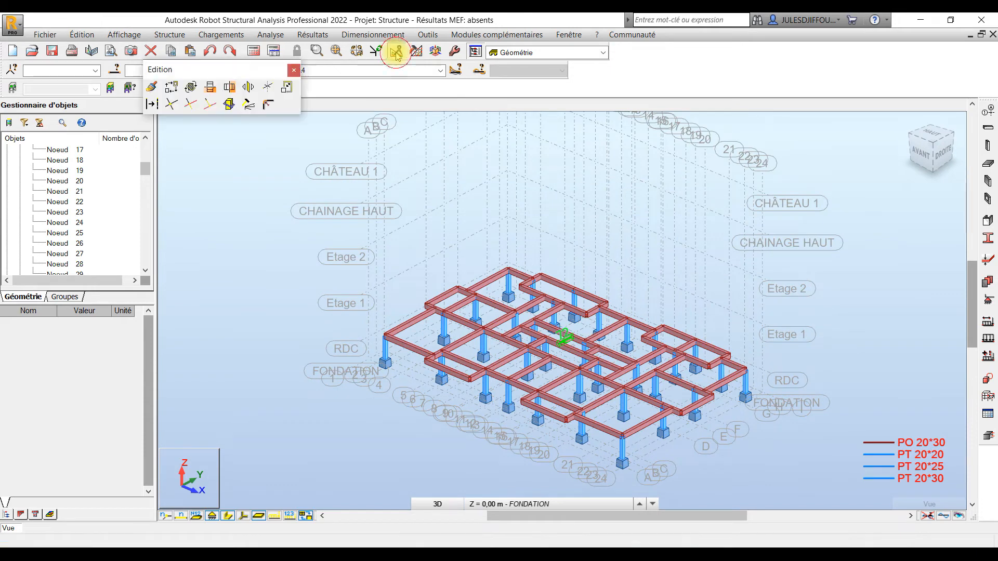
pyautogui.click(174, 104)
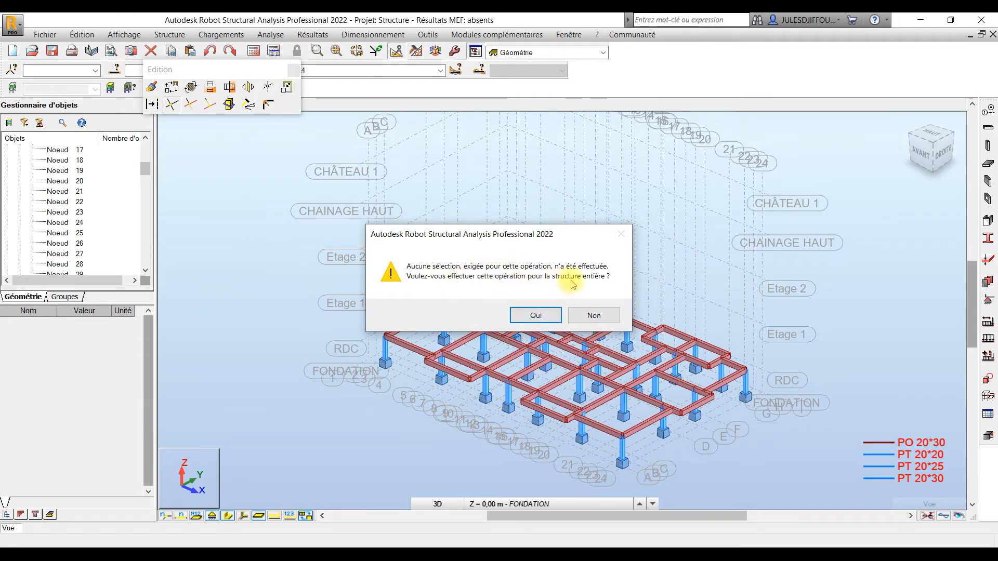
pyautogui.click(535, 313)
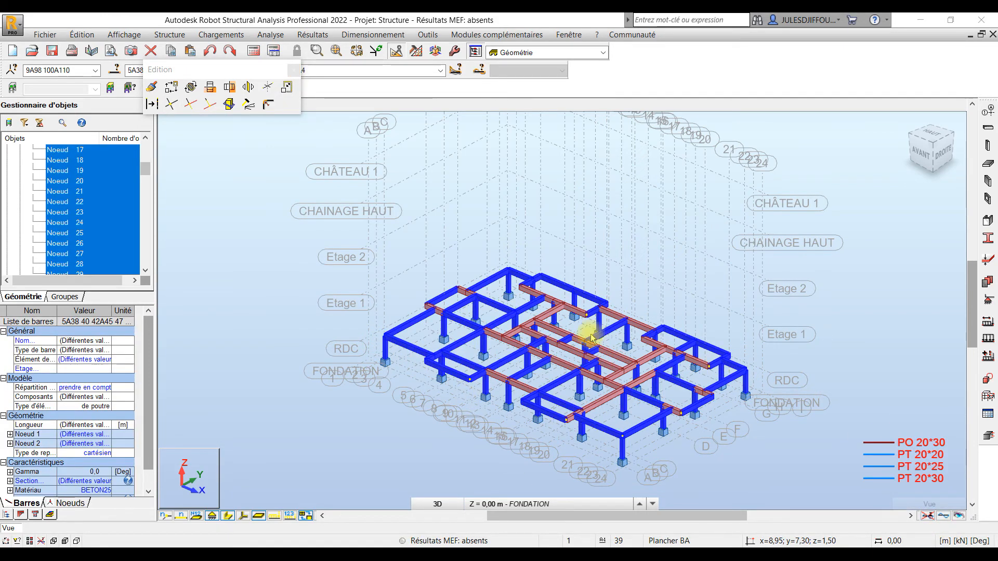
pyautogui.click(843, 349)
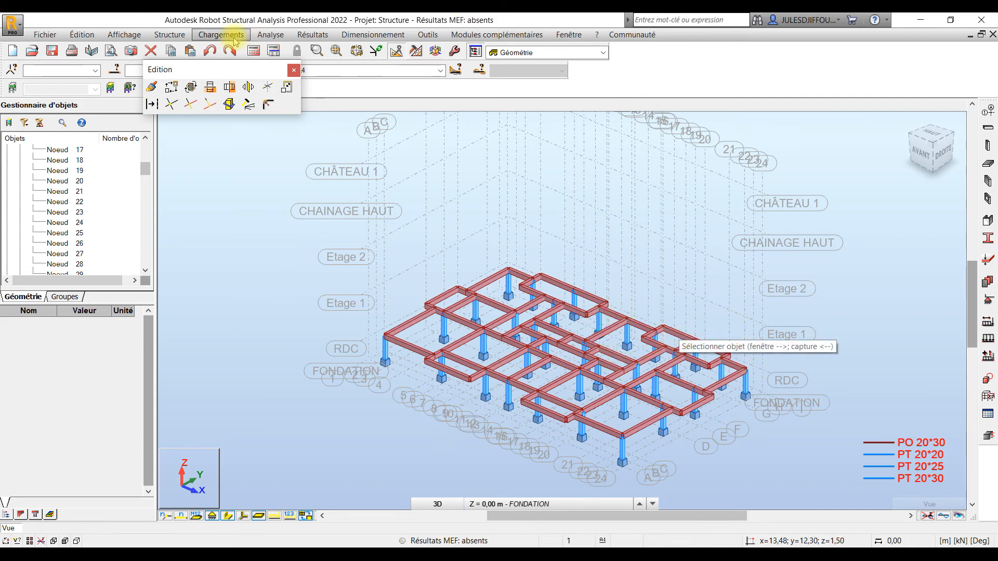
pyautogui.click(293, 69)
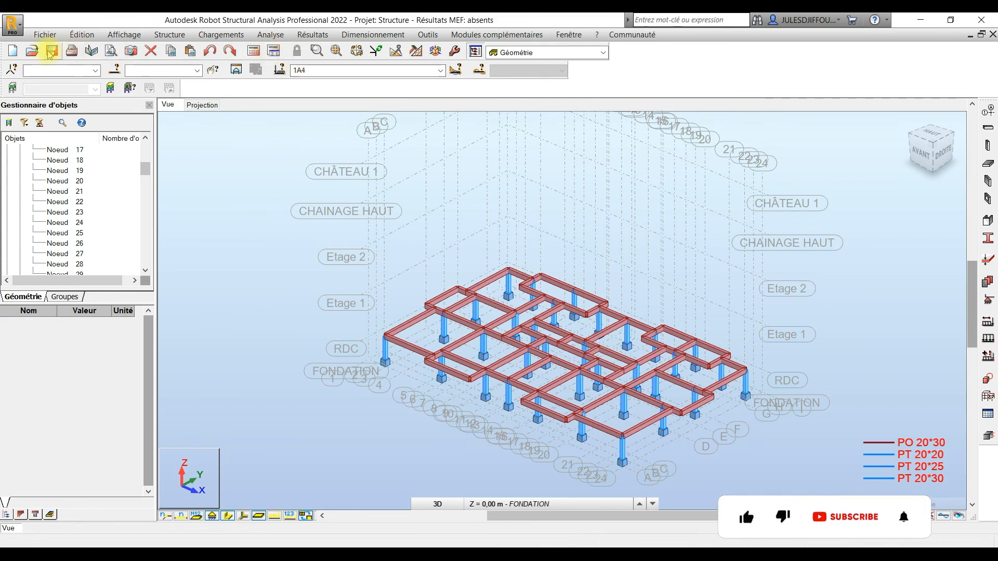